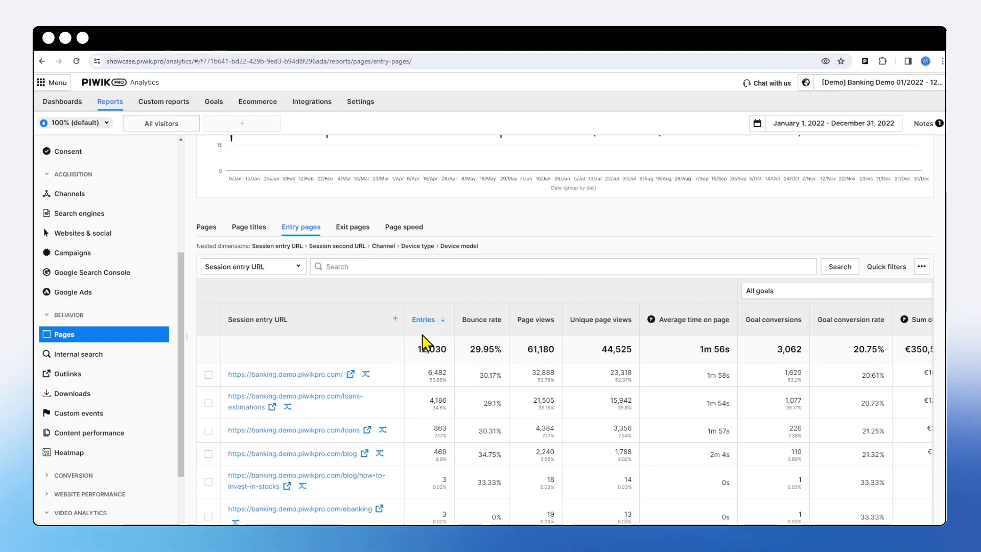
Collapse the report navigation sidebar to give the Entry pages report the full width
scroll(441, 348, up, 2)
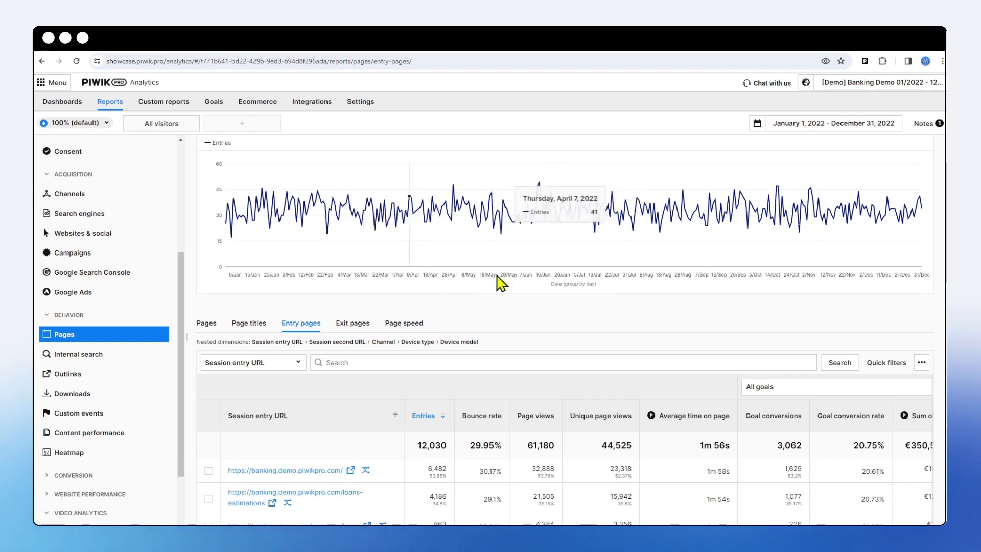
scroll(505, 287, down, 1)
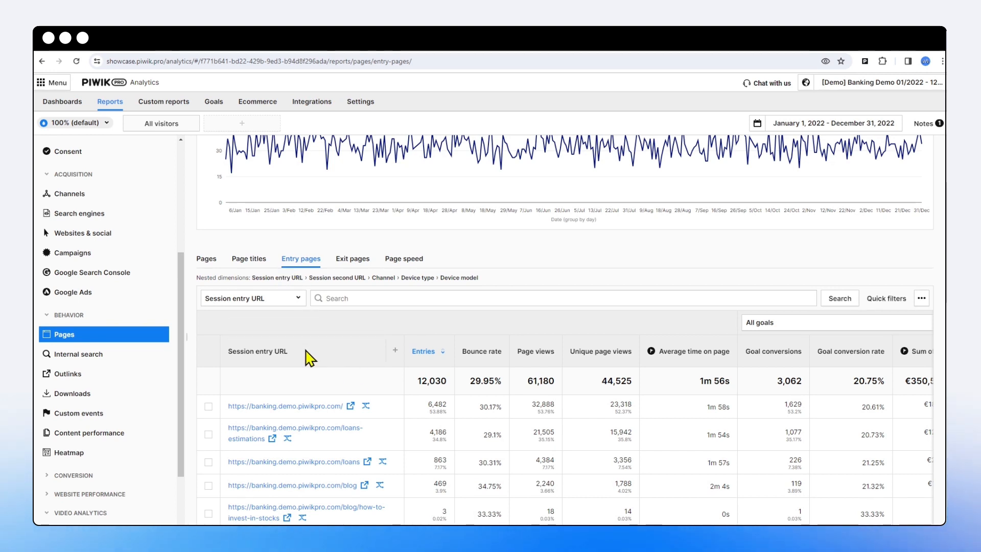
scroll(90, 401, up, 3)
scroll(88, 389, up, 2)
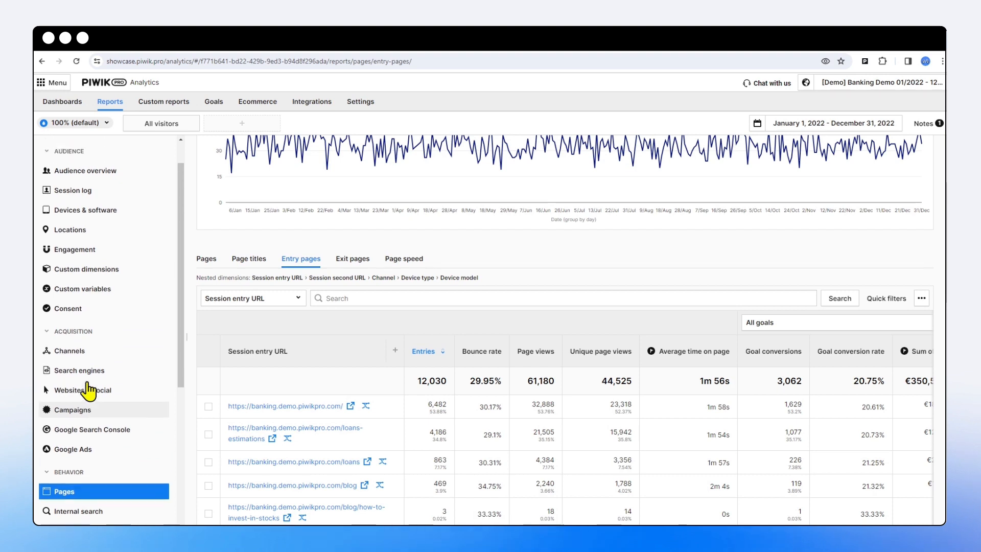
scroll(97, 330, down, 4)
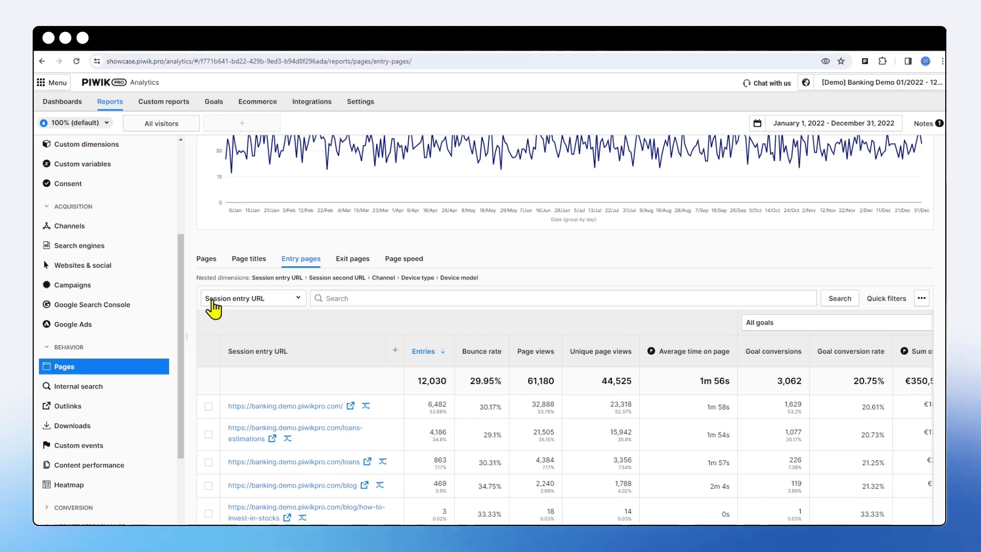
click(189, 338)
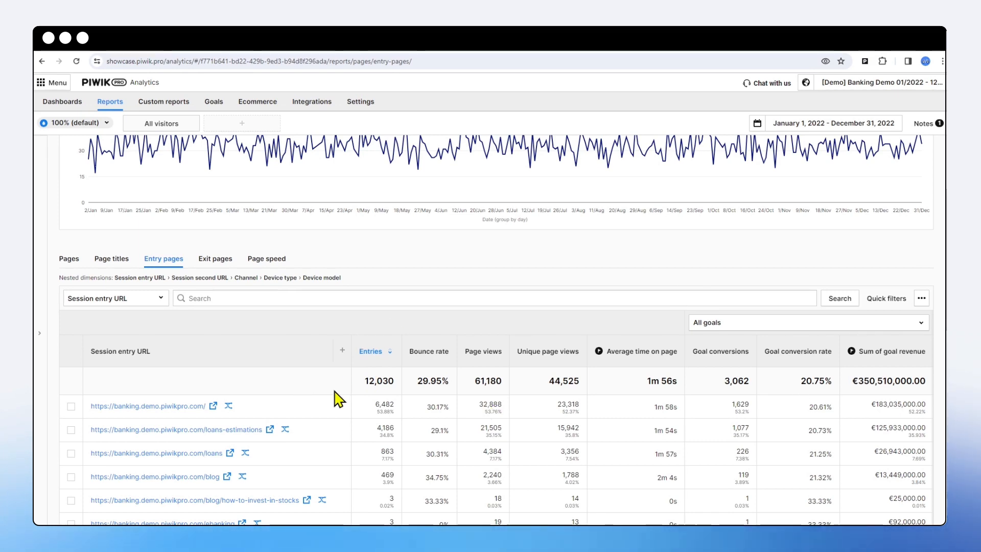
Add a second dimension column beside Session entry URL in the Entry pages table and browse the available dimensions
scroll(329, 406, up, 1)
scroll(327, 408, up, 1)
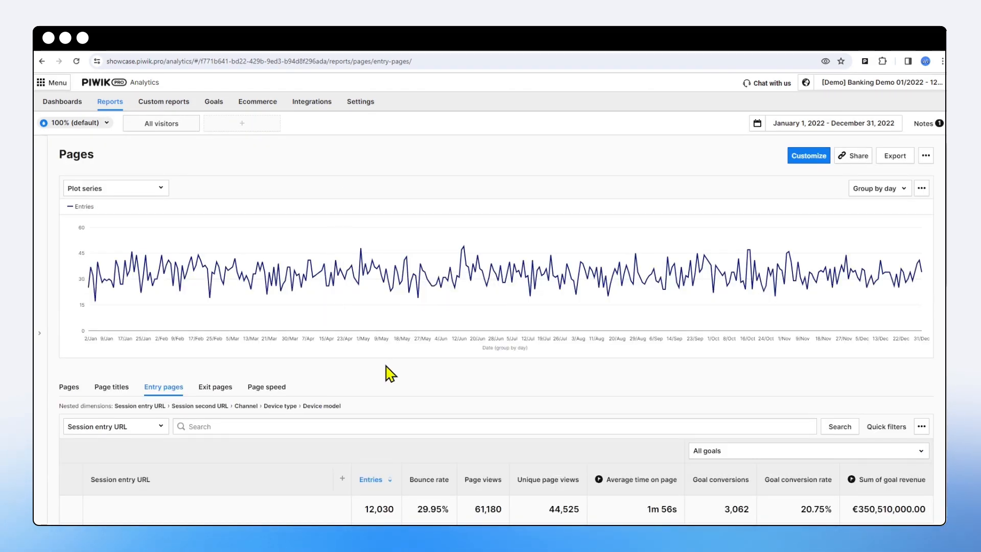
scroll(390, 372, down, 1)
scroll(388, 375, down, 3)
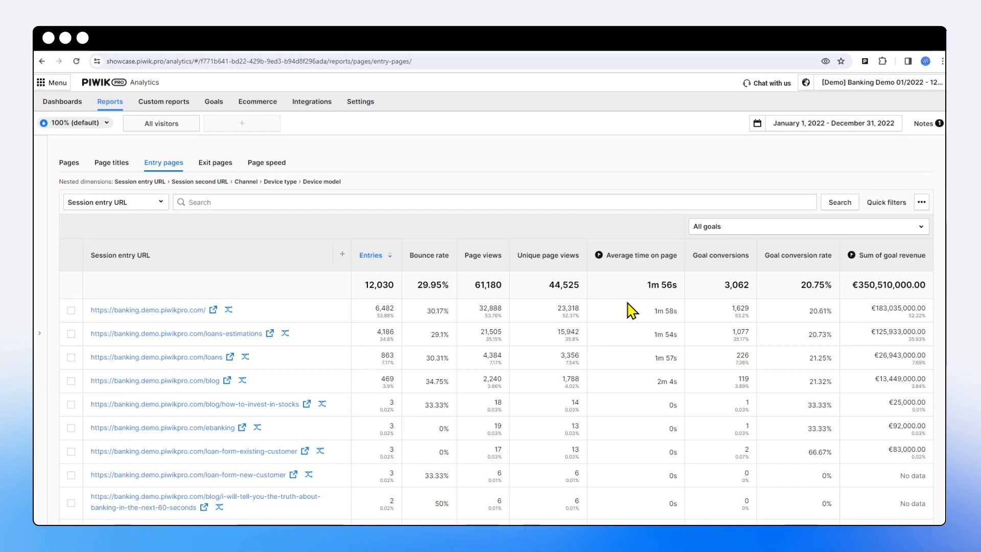
scroll(327, 321, up, 1)
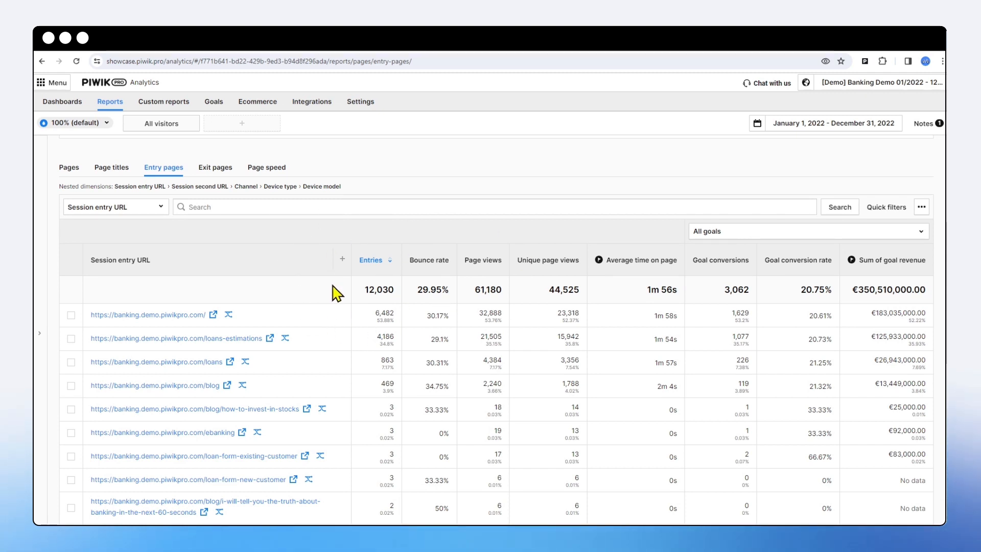
click(343, 261)
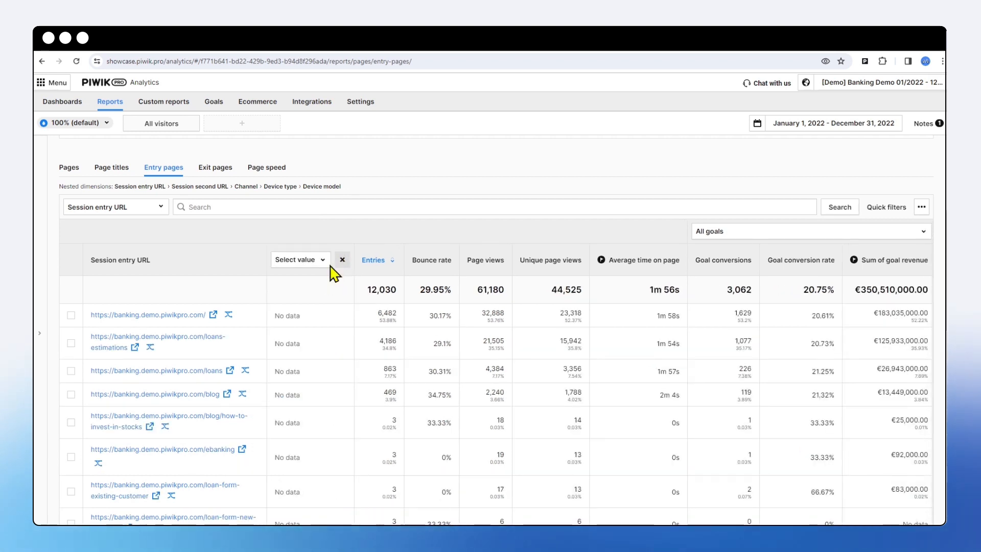
click(305, 261)
scroll(318, 332, down, 5)
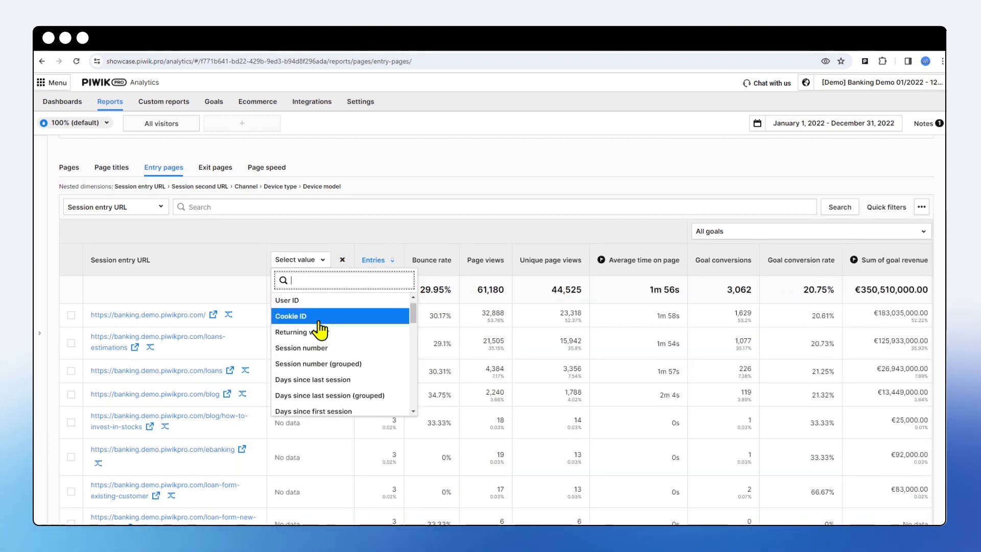
scroll(321, 333, down, 3)
scroll(314, 307, up, 3)
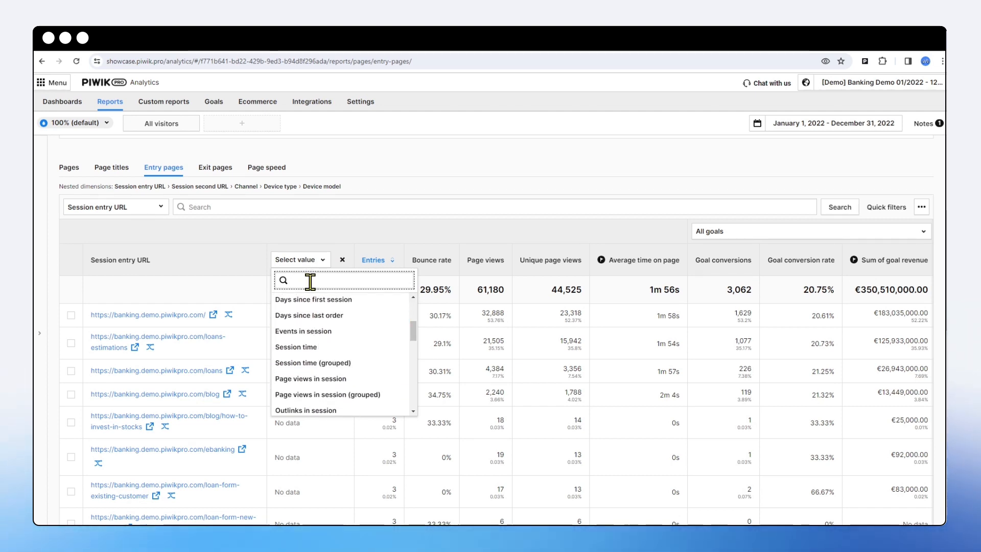
scroll(337, 340, up, 4)
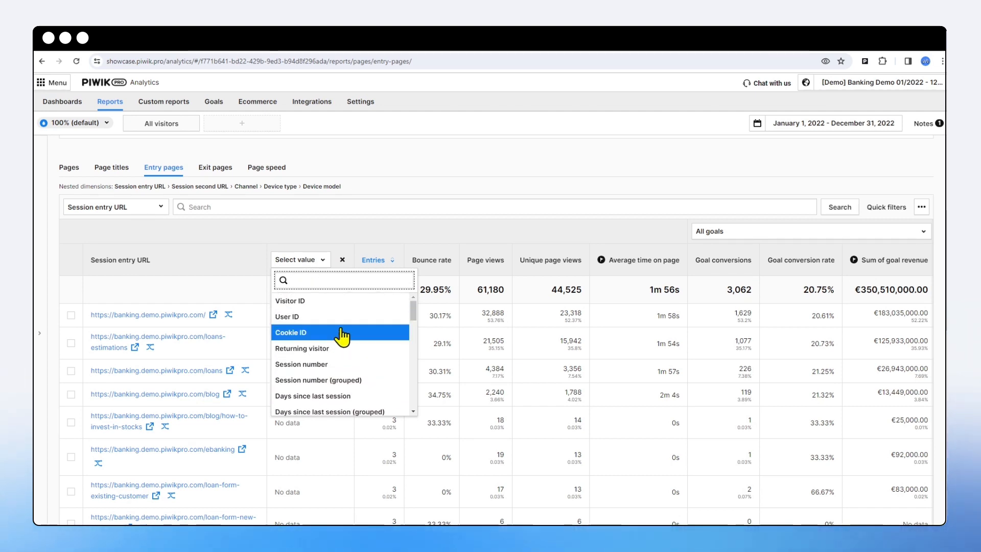
scroll(336, 334, down, 6)
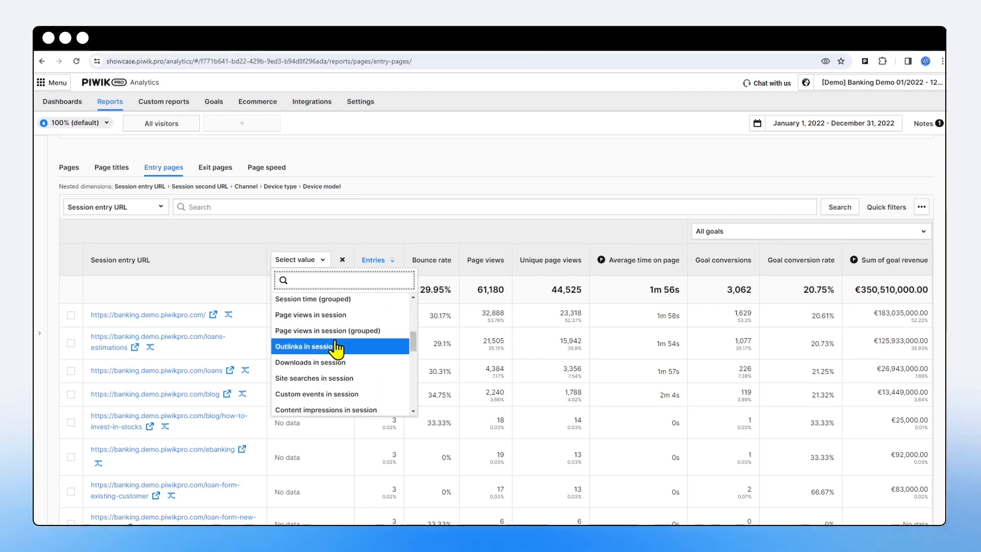
scroll(338, 350, up, 2)
scroll(339, 347, up, 3)
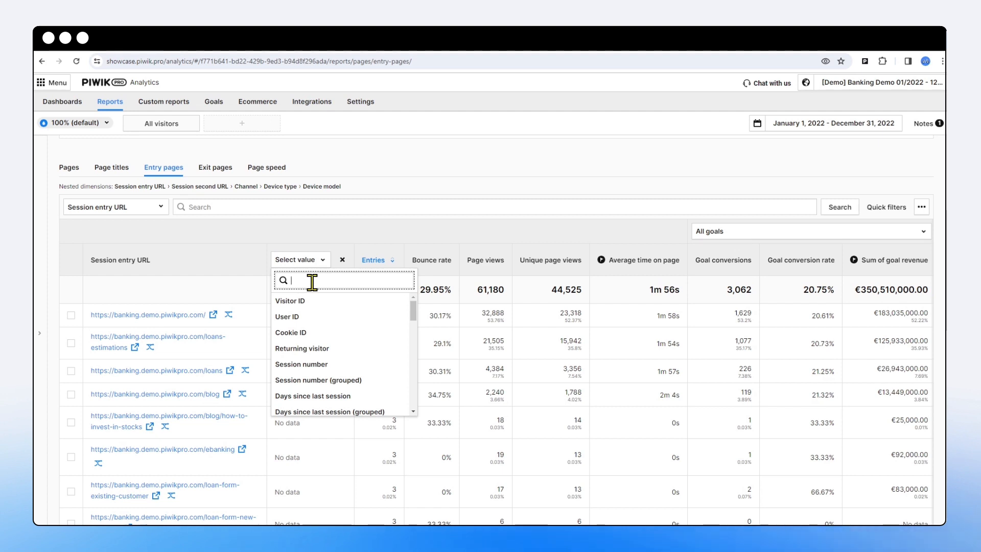
Search the dimensions for "sou" and set the added column to Source / medium
text(sou)
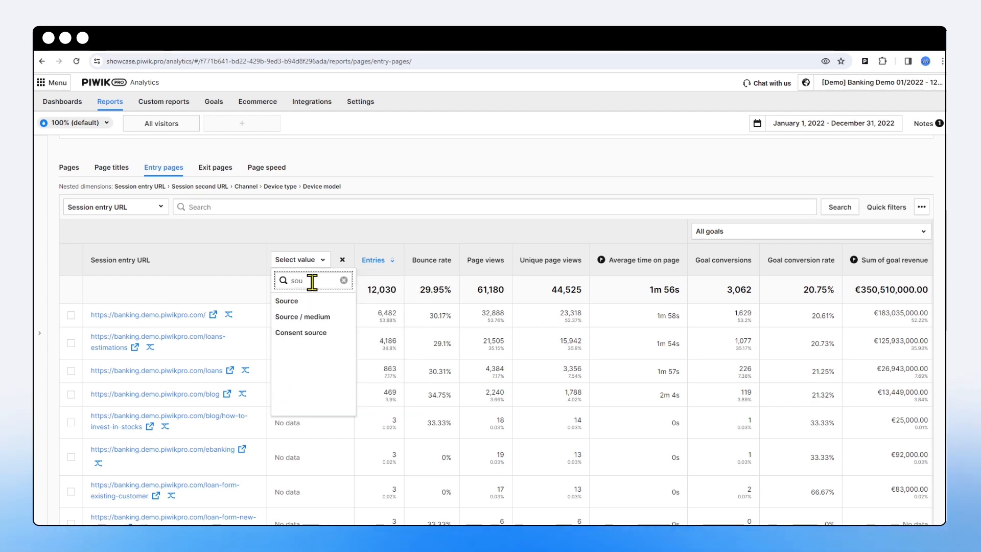
click(318, 317)
scroll(317, 322, down, 3)
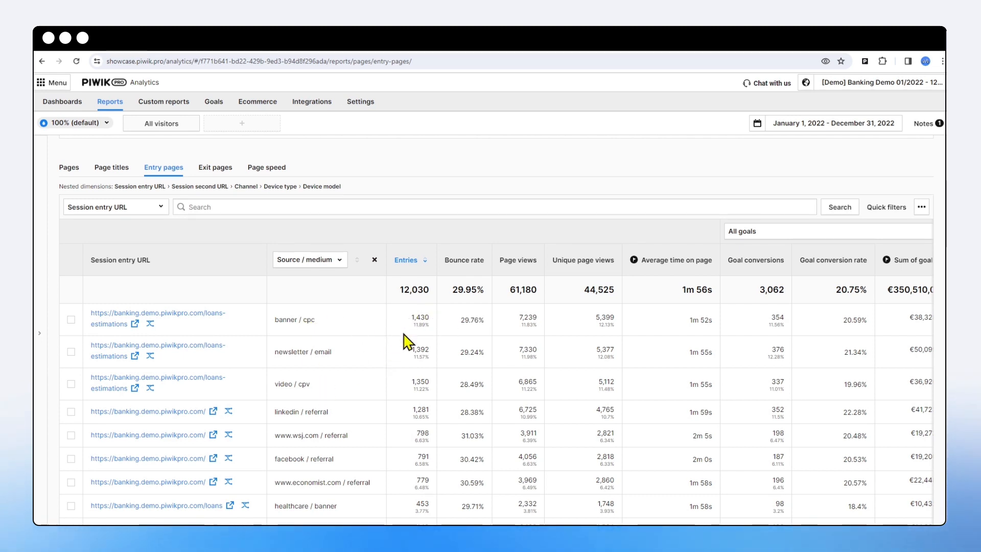
Sort the Entry pages table by Session entry URL in ascending order
click(130, 260)
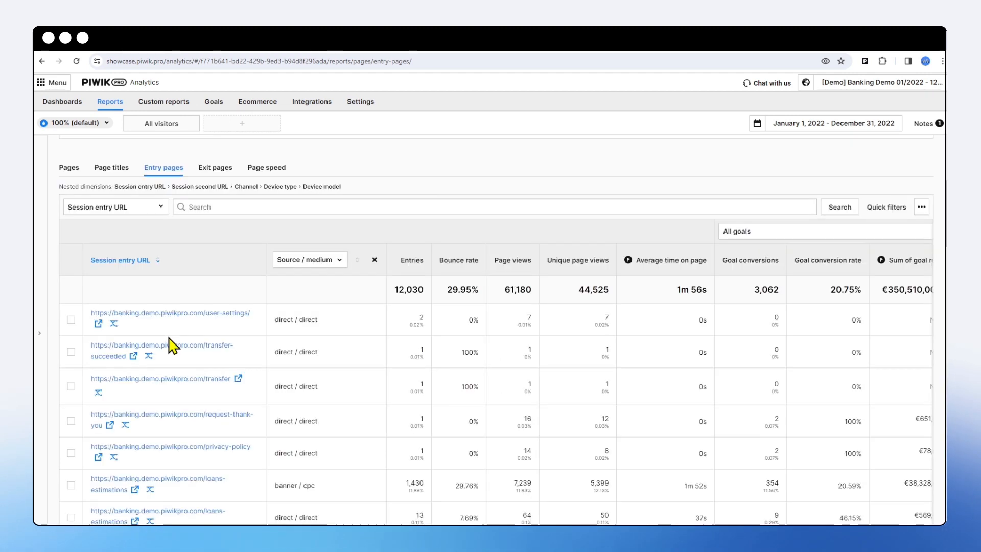
click(129, 262)
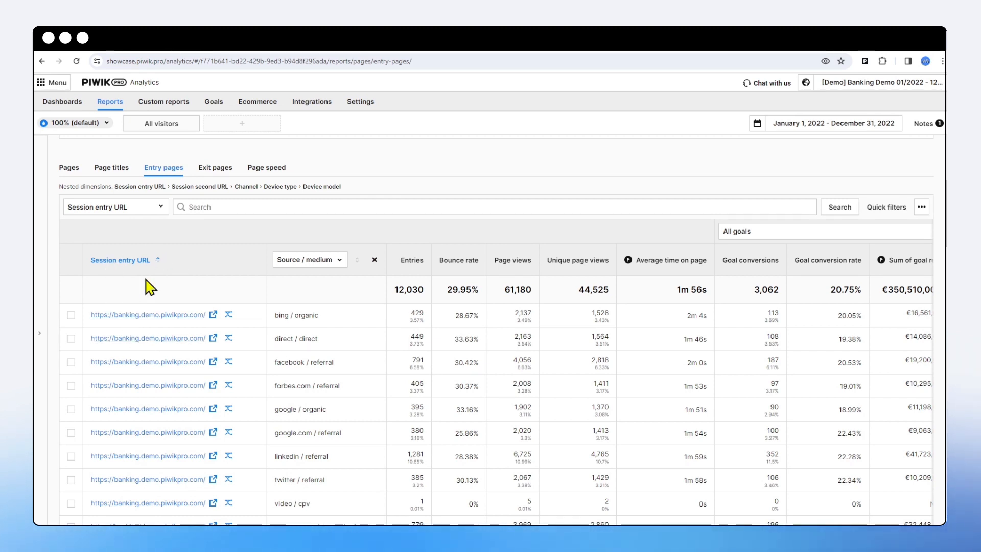
scroll(151, 288, down, 1)
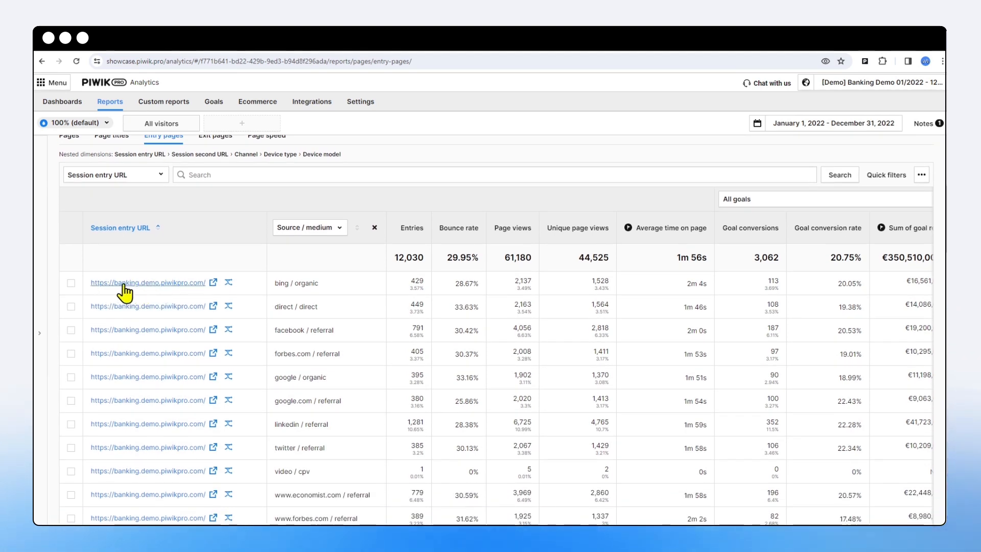
Examine which source / medium combinations bring entries to each session entry URL, including the homepage and blog rows
scroll(168, 305, down, 5)
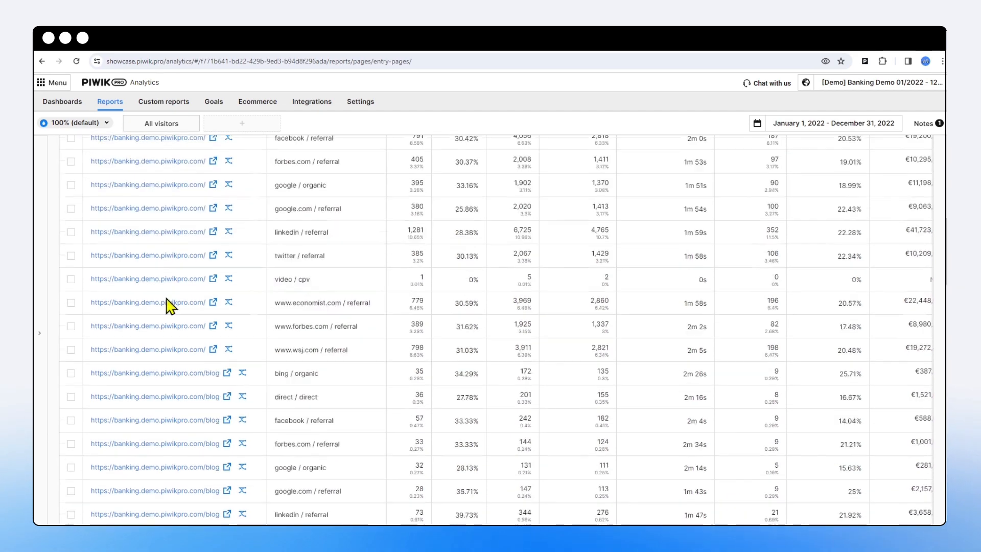
scroll(168, 305, down, 2)
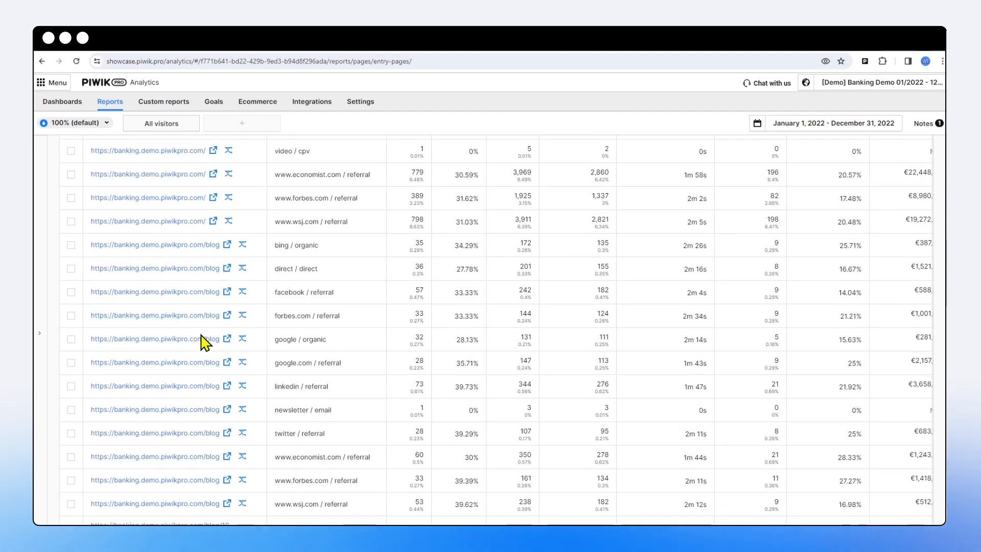
scroll(199, 340, down, 4)
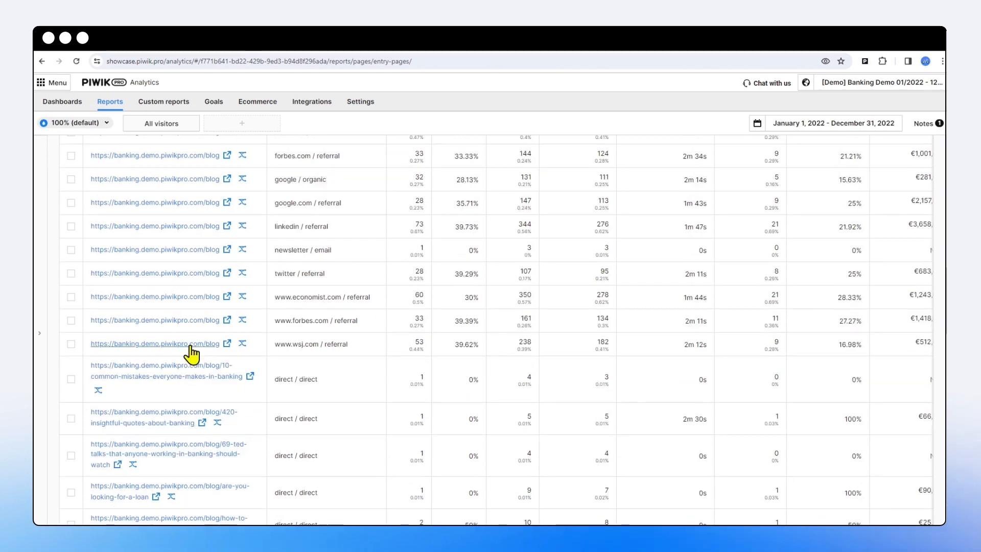
scroll(214, 368, down, 2)
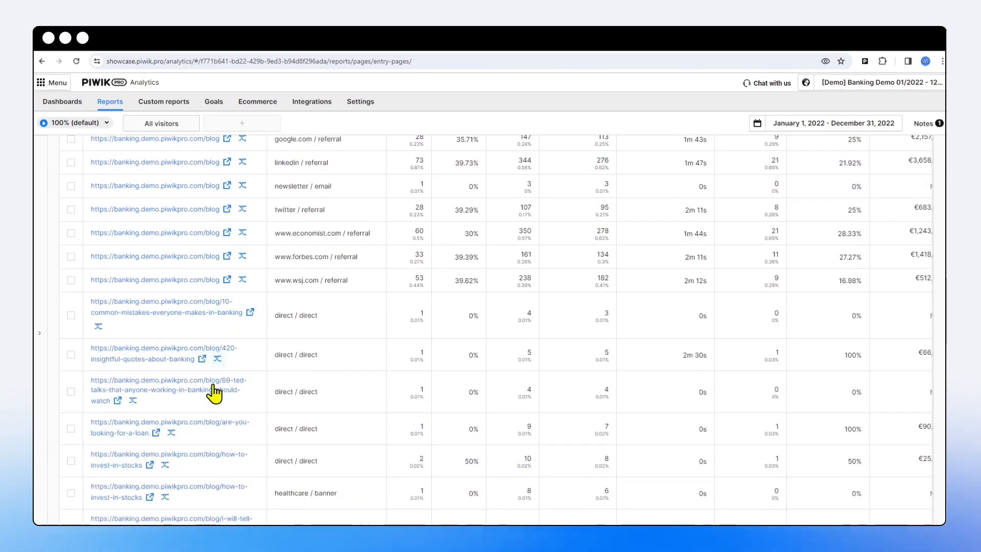
scroll(214, 394, up, 10)
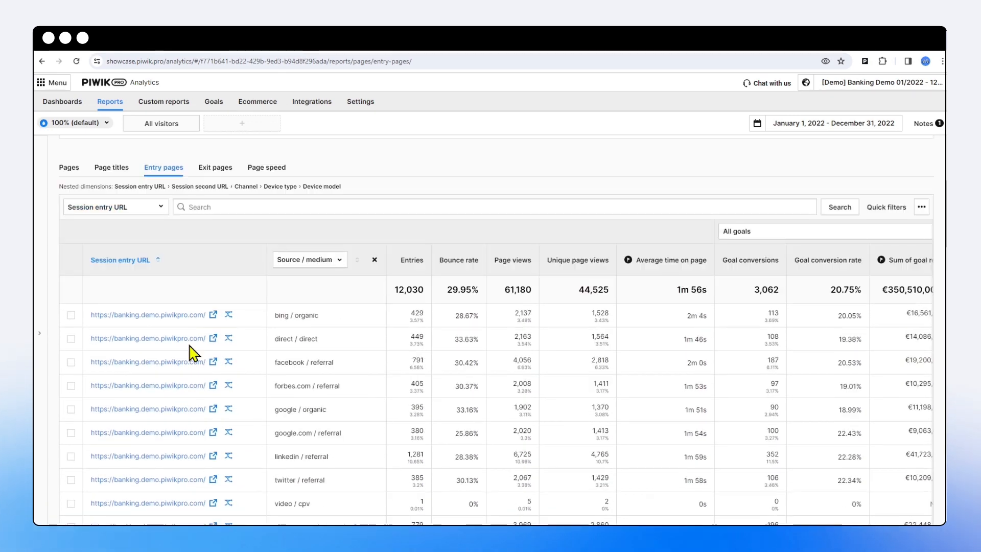
scroll(197, 348, up, 1)
scroll(179, 337, down, 2)
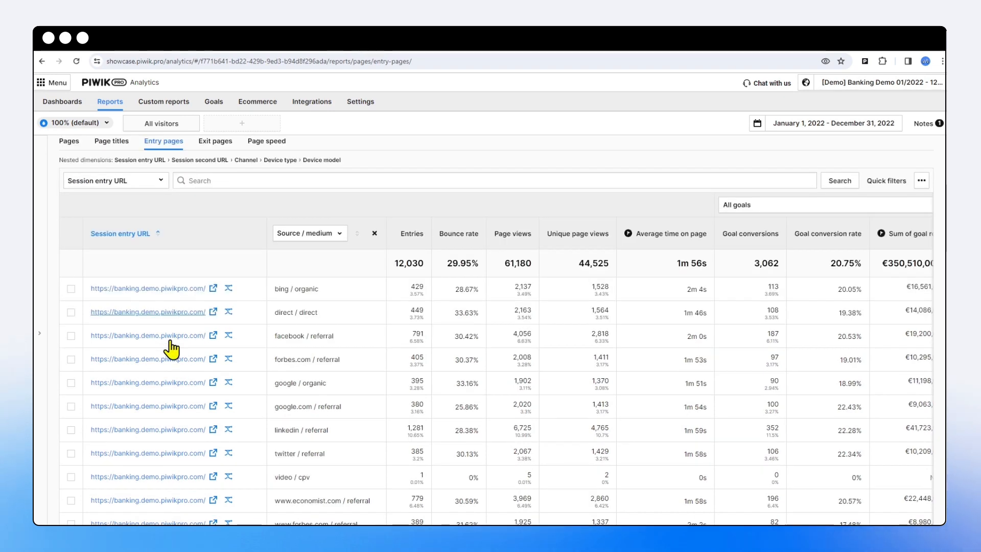
scroll(180, 340, down, 3)
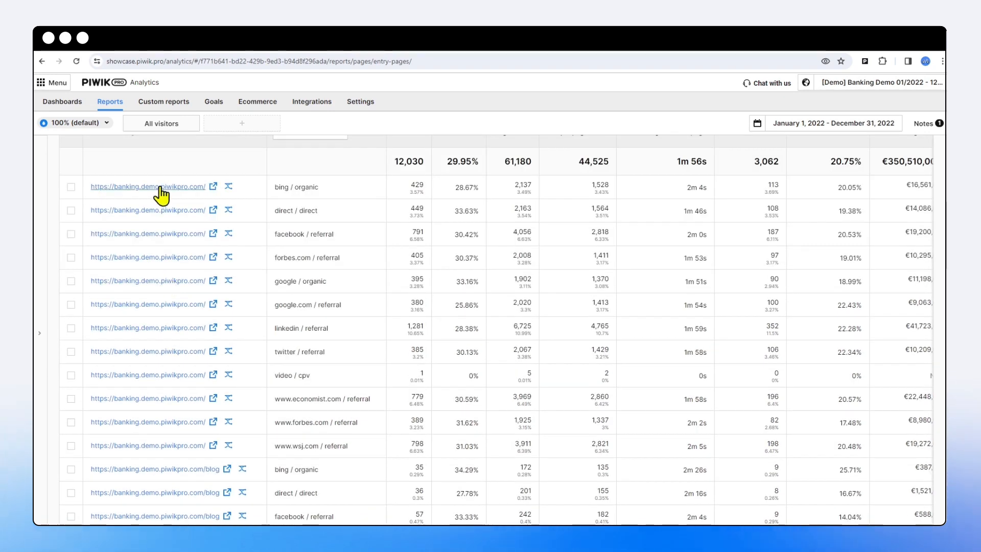
scroll(259, 258, up, 1)
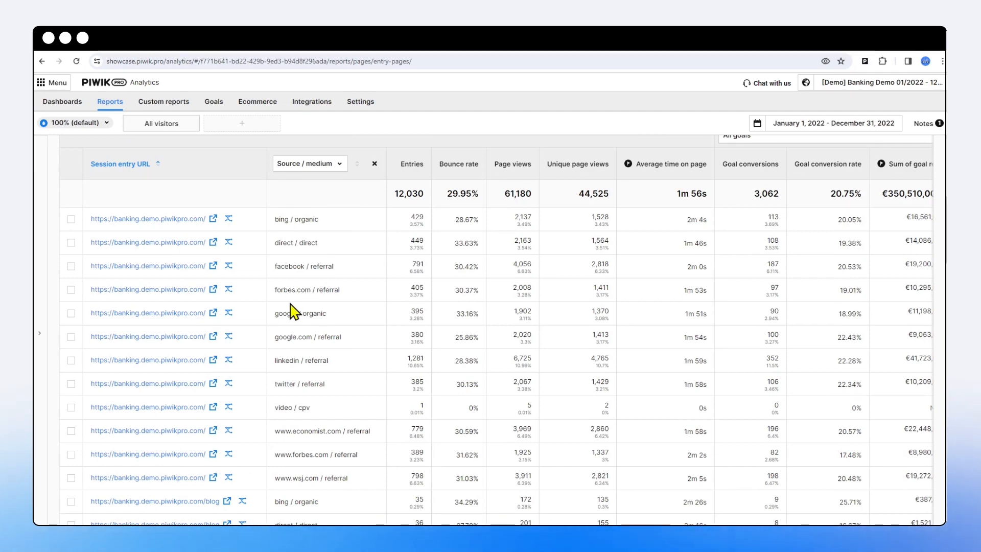
scroll(292, 393, down, 2)
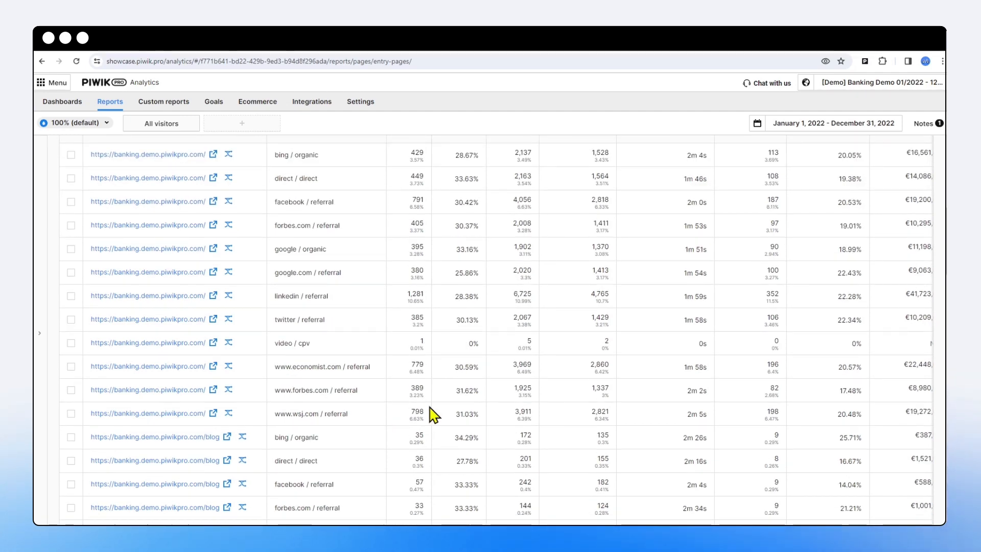
scroll(401, 401, up, 1)
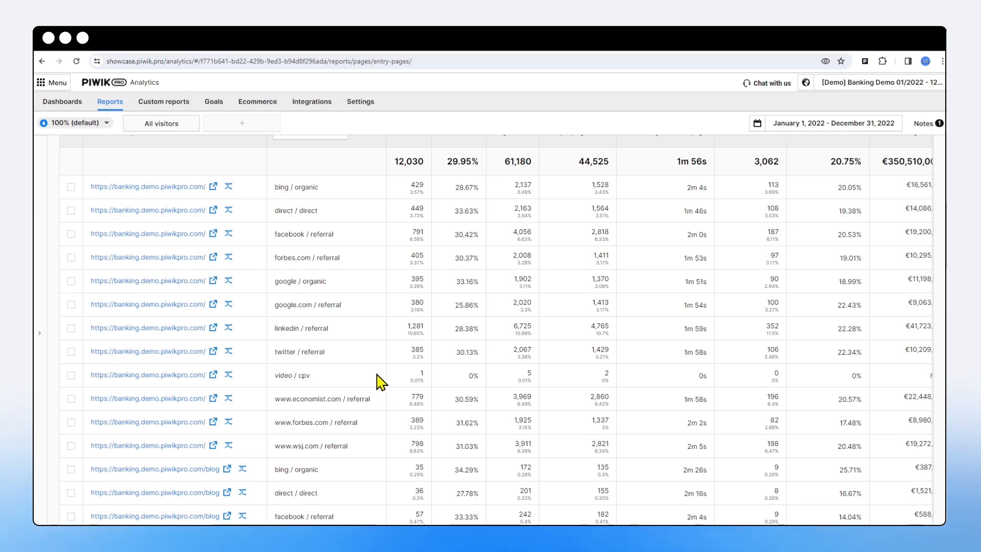
Sort the Entry pages table by Entries in descending order and return to the start of the report
scroll(373, 356, up, 3)
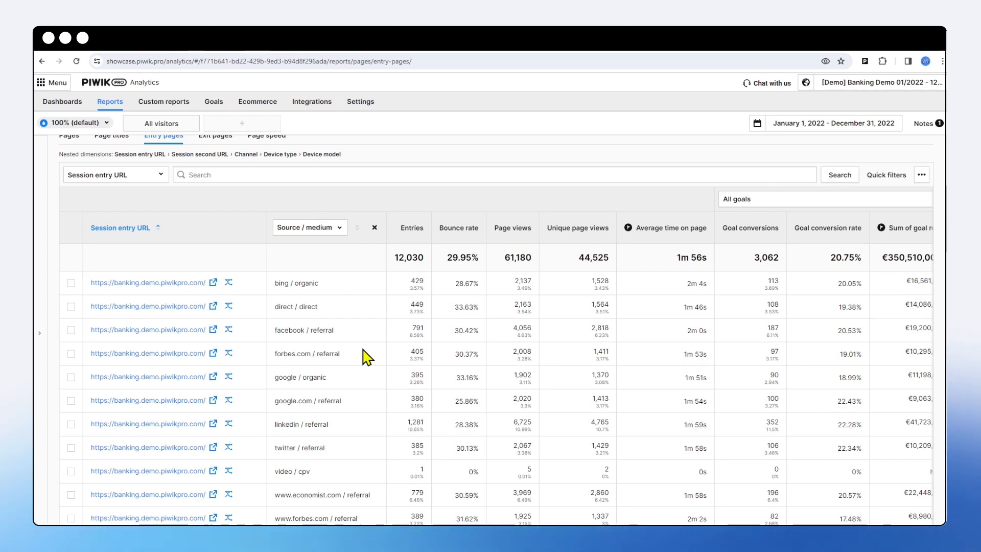
scroll(367, 356, up, 2)
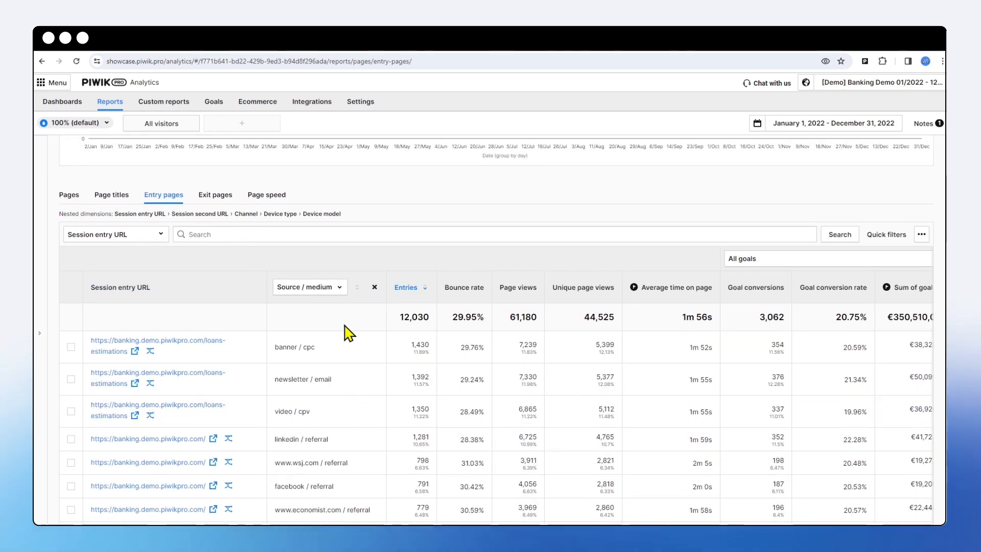
scroll(342, 378, up, 5)
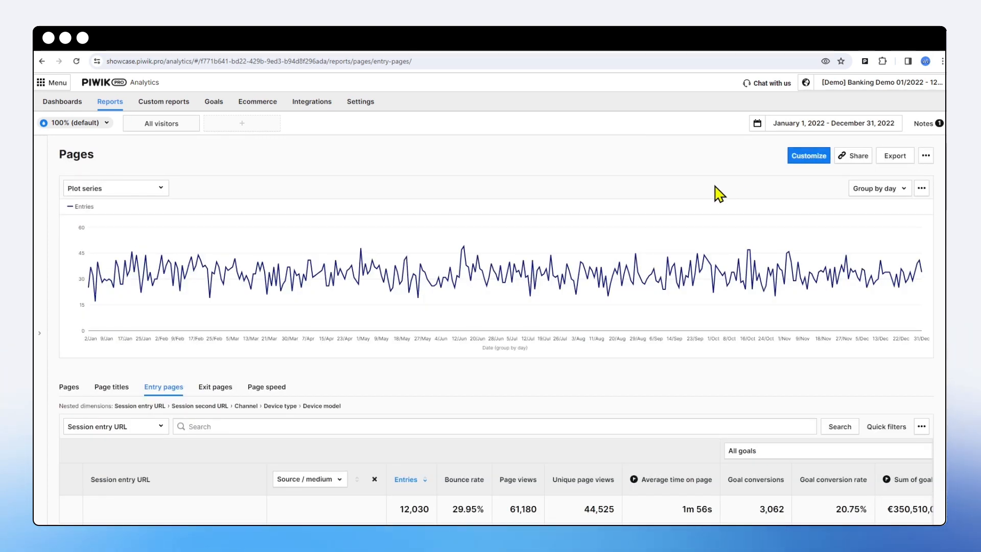
scroll(358, 333, down, 3)
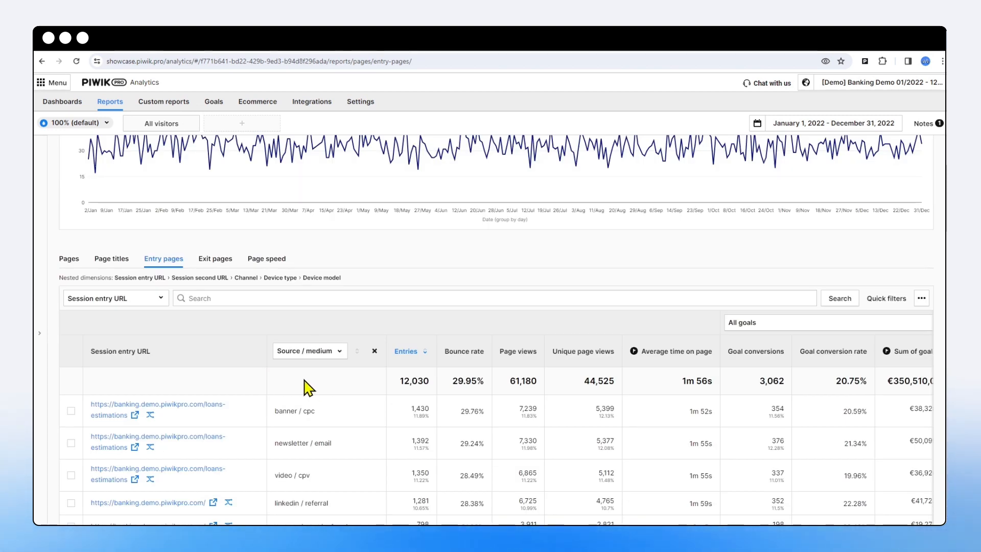
scroll(626, 303, up, 1)
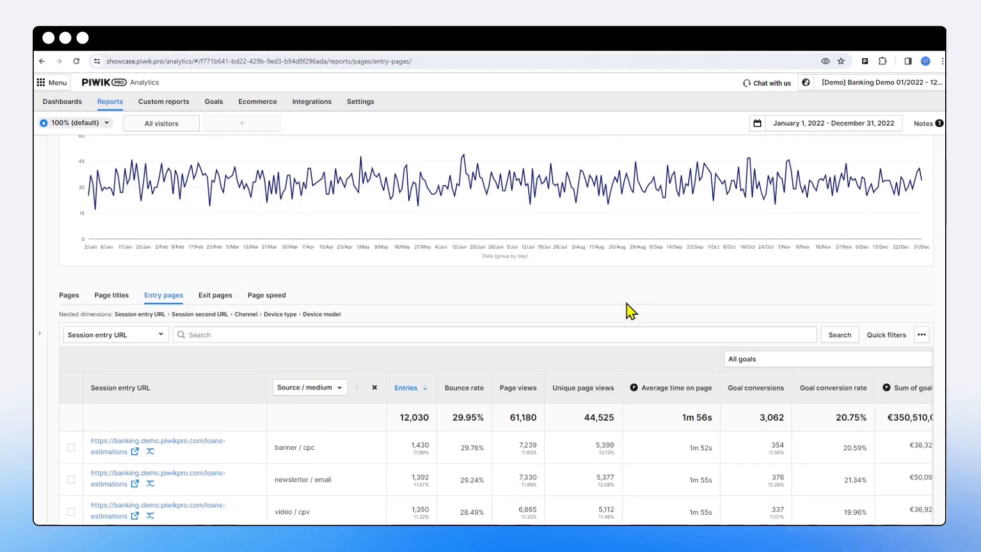
scroll(631, 310, up, 2)
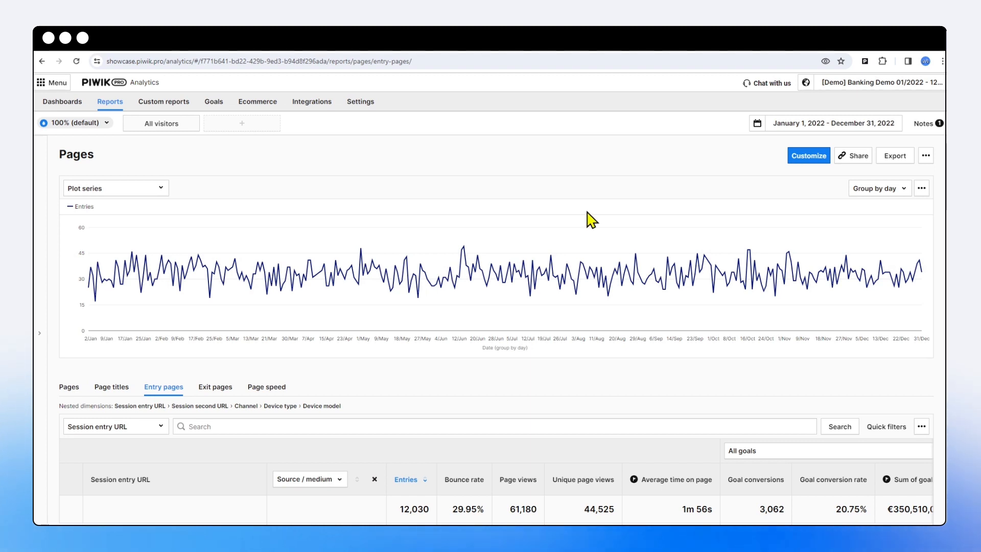
Examine the entry pages chart and the Source / medium rows, and view the other dimensions available for the second column
scroll(313, 314, down, 2)
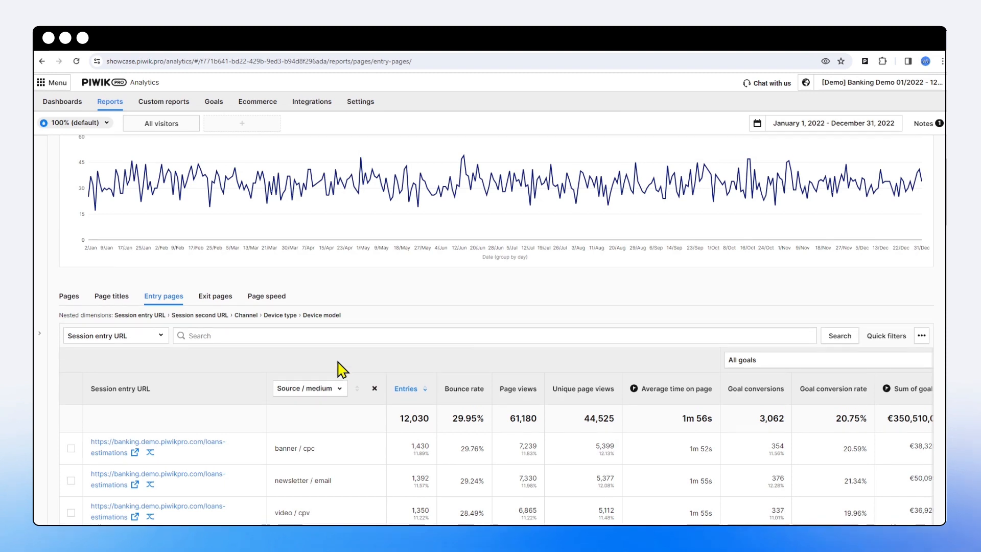
scroll(339, 368, up, 2)
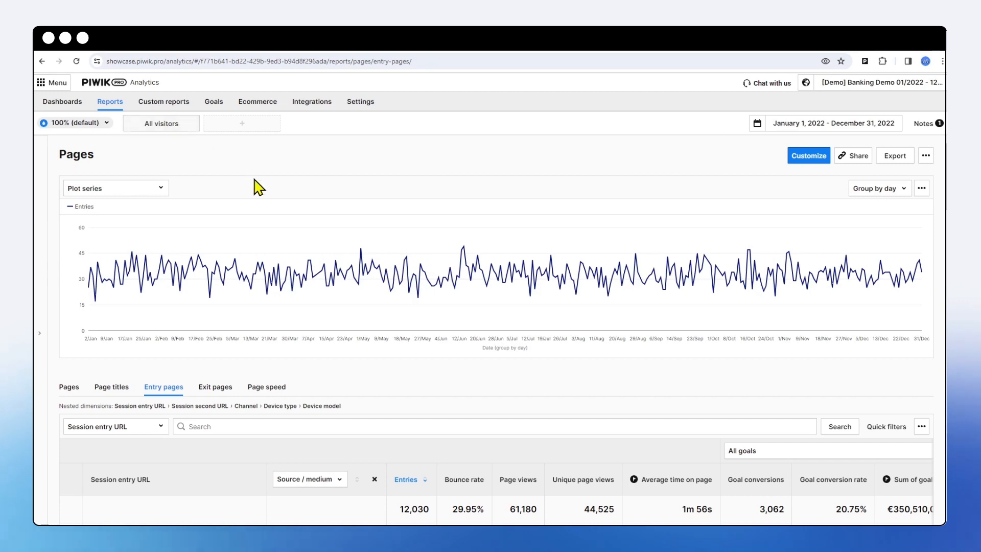
scroll(320, 212, down, 5)
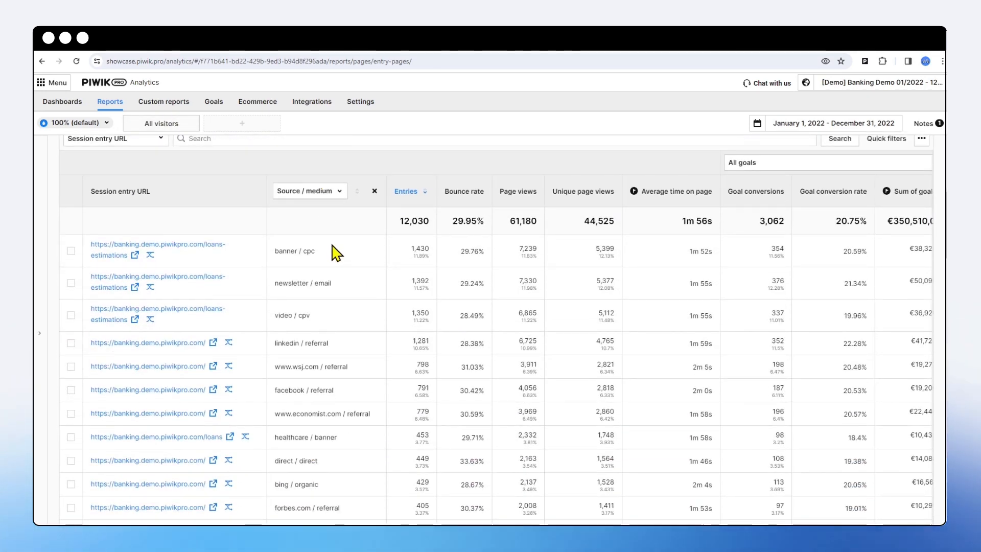
scroll(332, 253, up, 1)
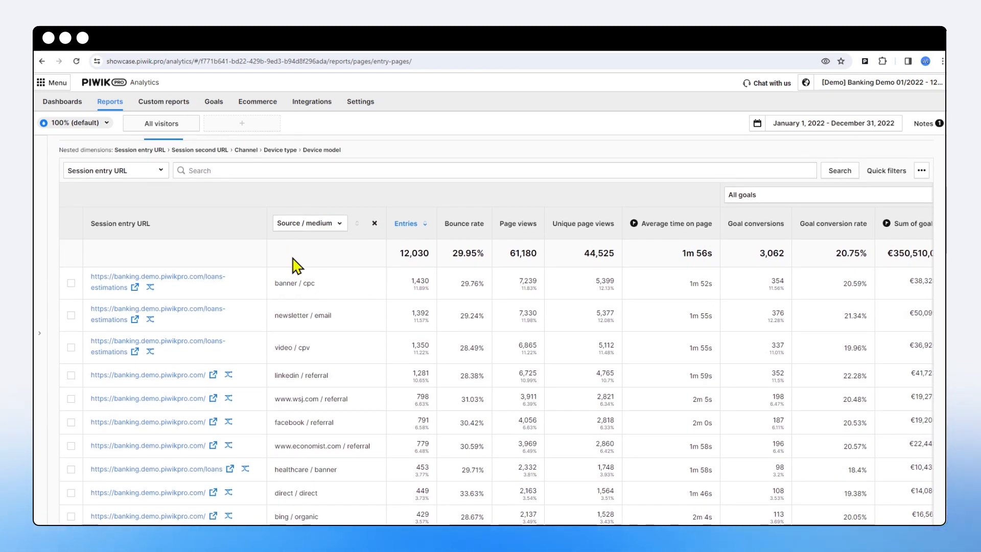
click(322, 225)
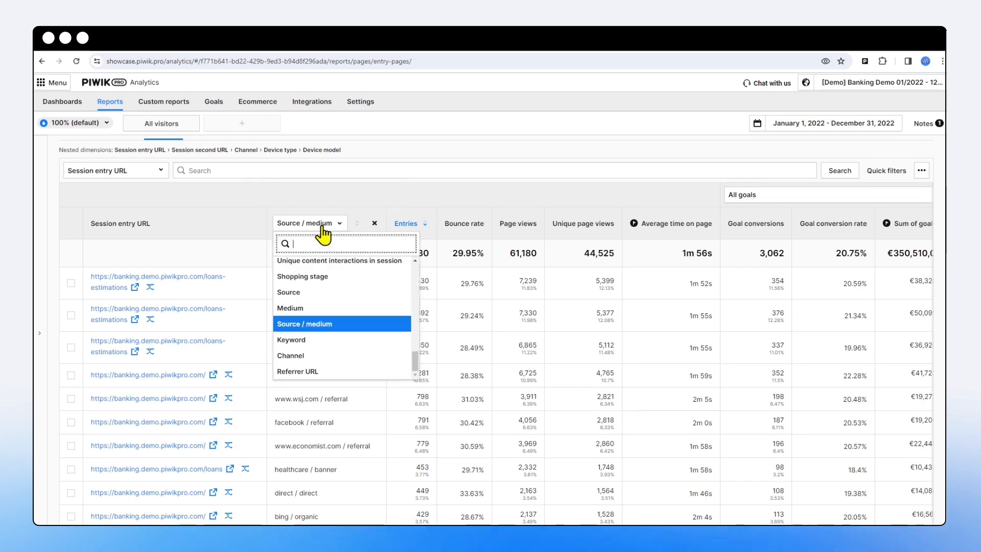
click(239, 249)
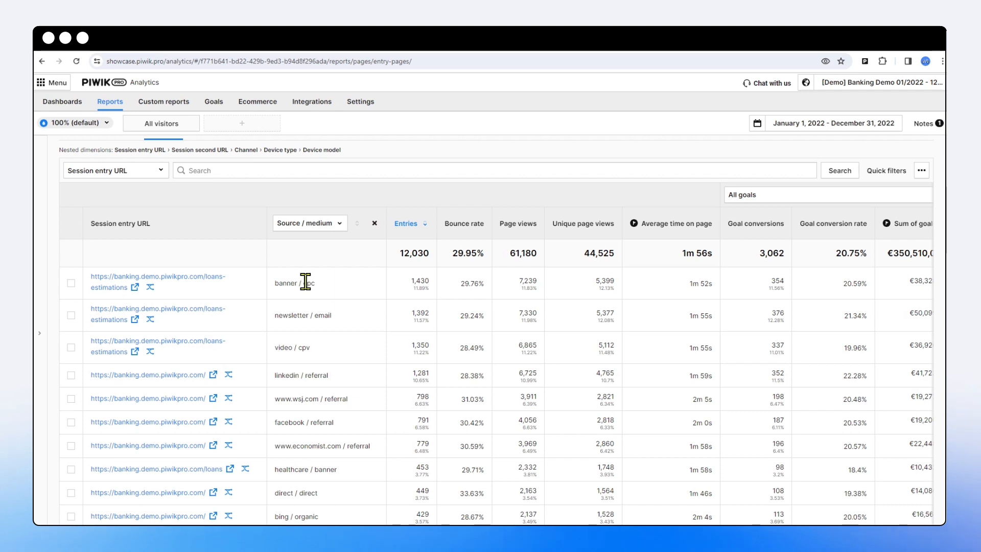
click(316, 224)
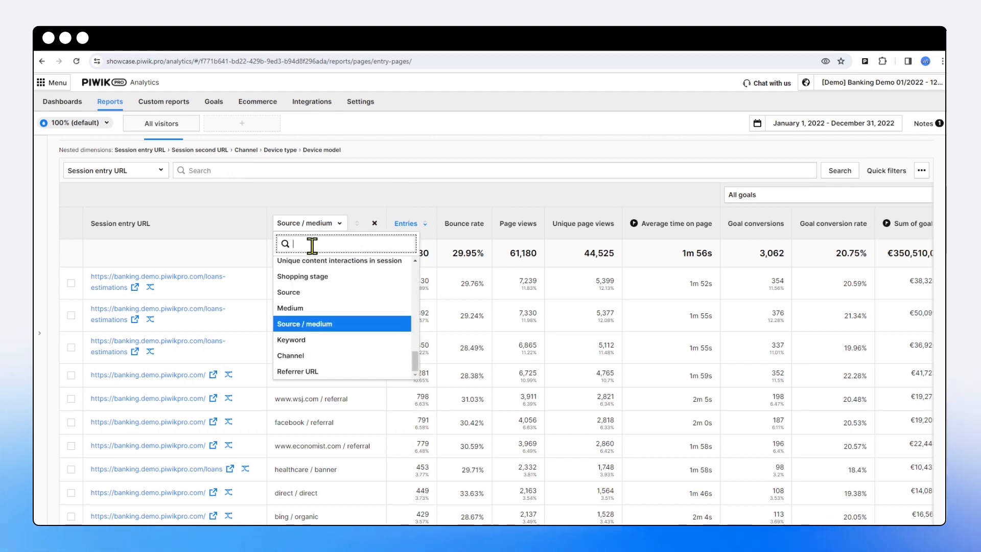
click(245, 250)
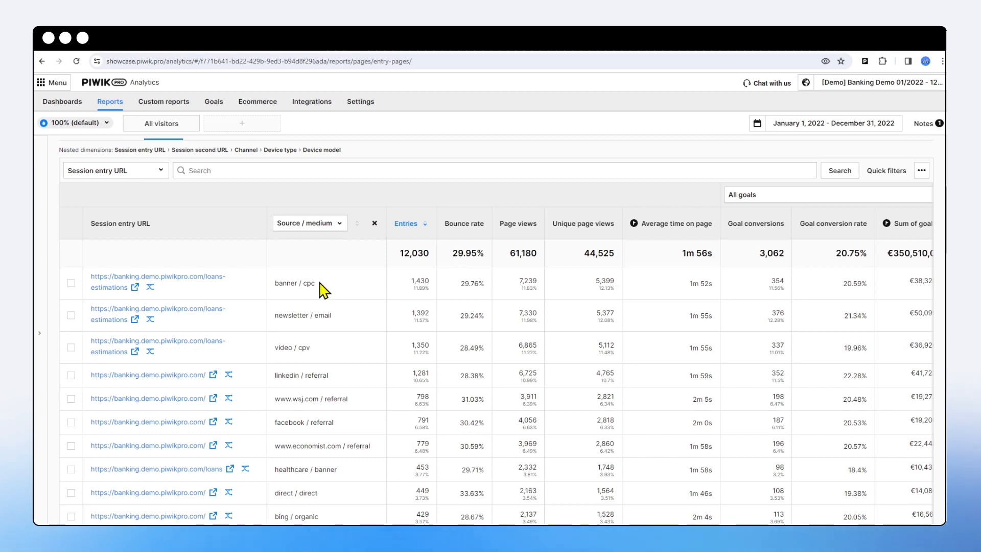
scroll(358, 289, up, 5)
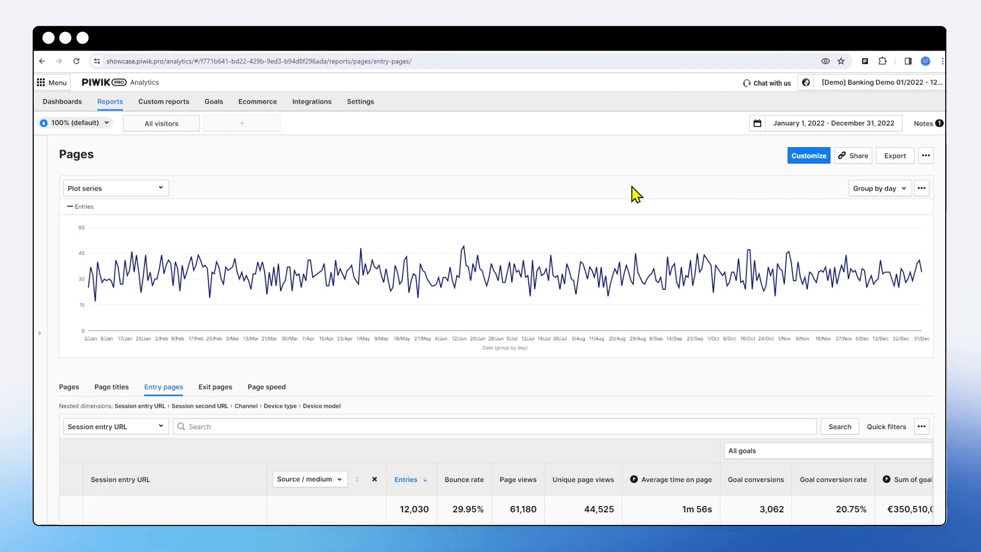
Remove the Source / medium dimension from the Entry pages table and view the columns its search can be applied to
scroll(322, 289, down, 4)
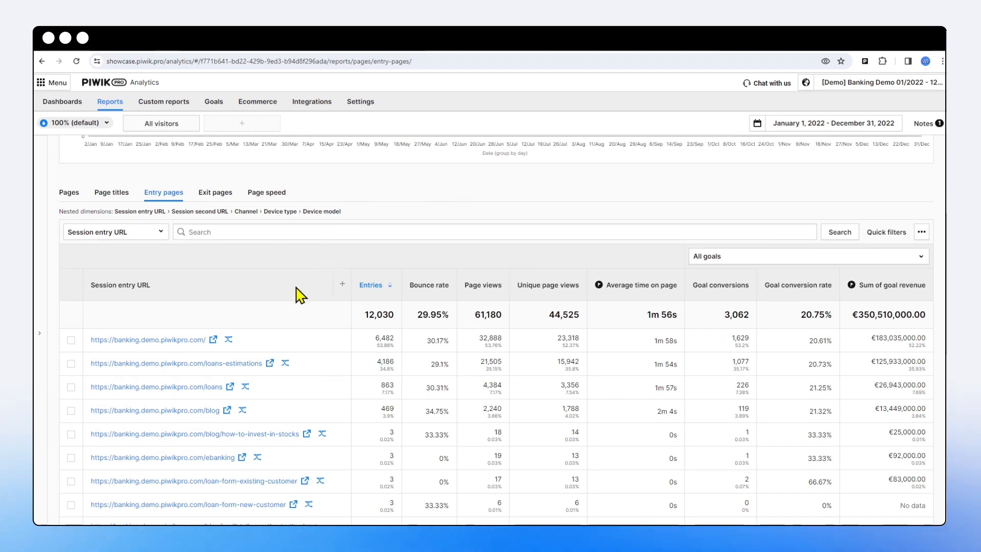
click(196, 232)
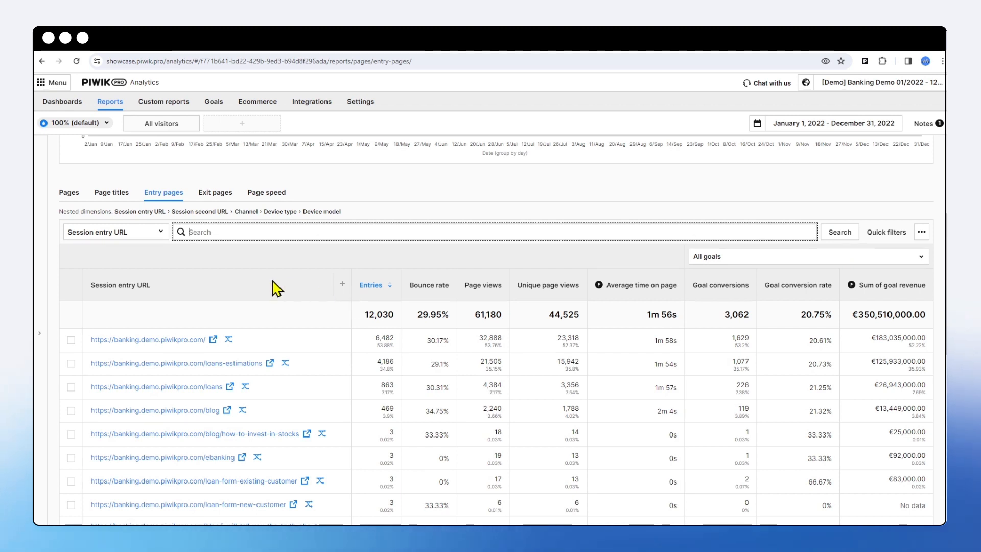
click(152, 236)
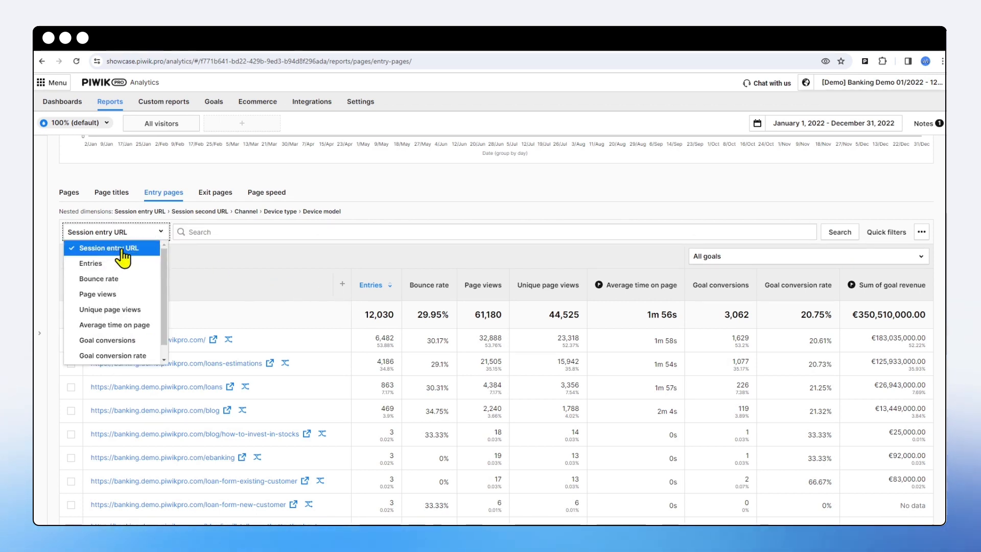
click(216, 273)
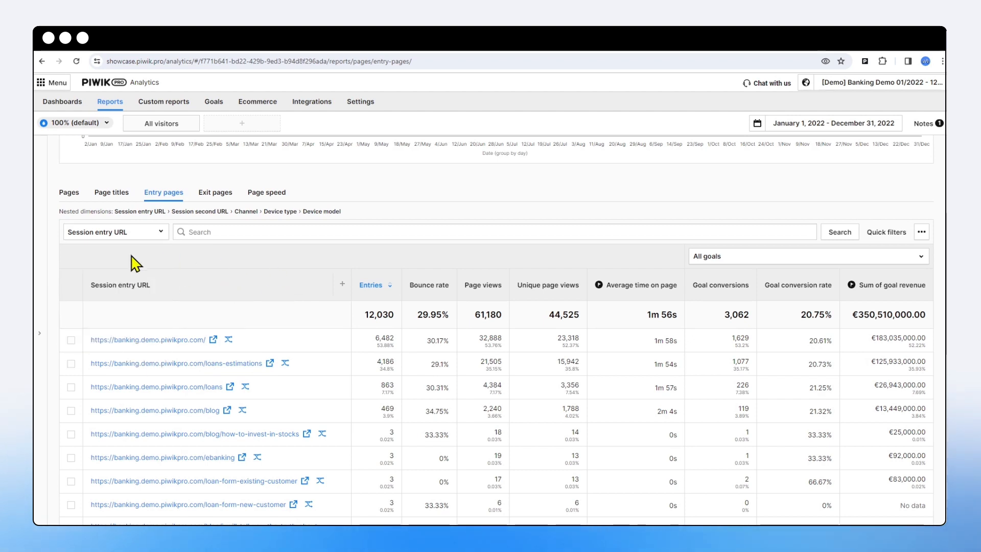
Search the Session entry URL column of the Entry pages table for "loan"
mouse_move(266, 292)
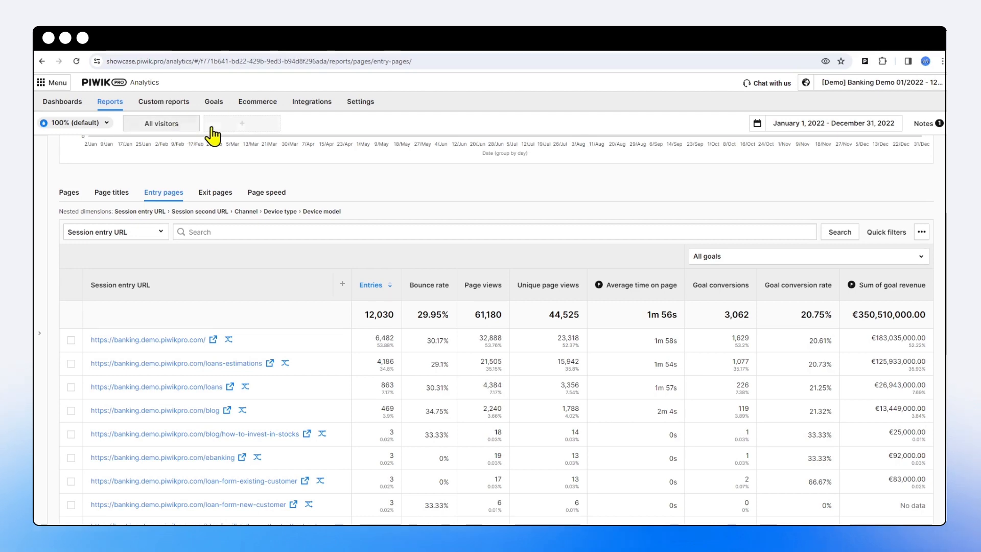
scroll(766, 298, up, 3)
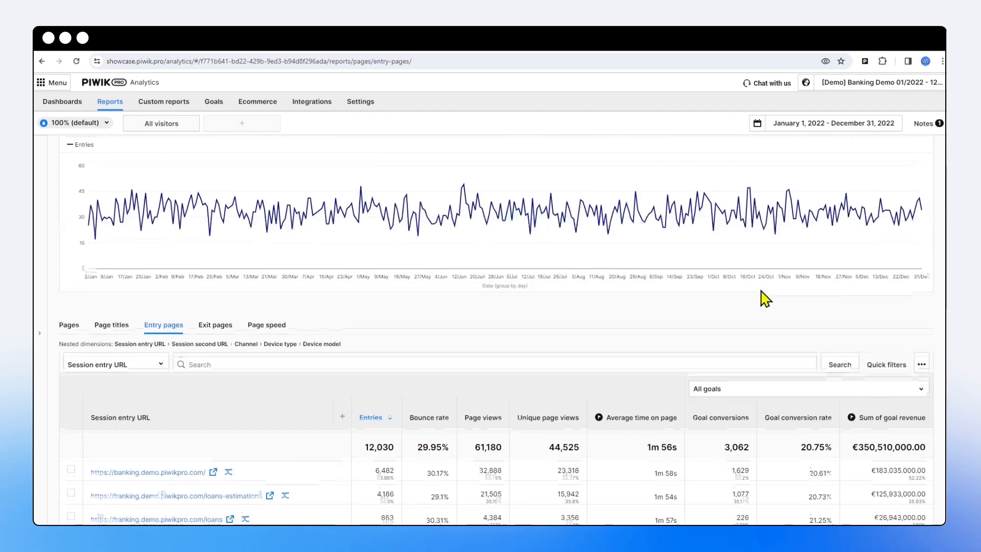
scroll(765, 298, up, 1)
scroll(256, 387, down, 1)
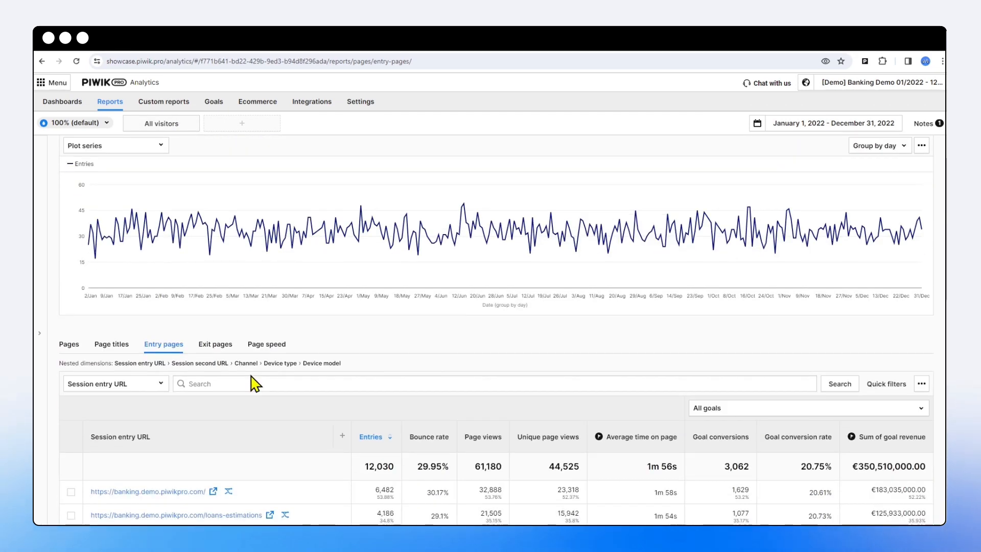
scroll(256, 383, down, 5)
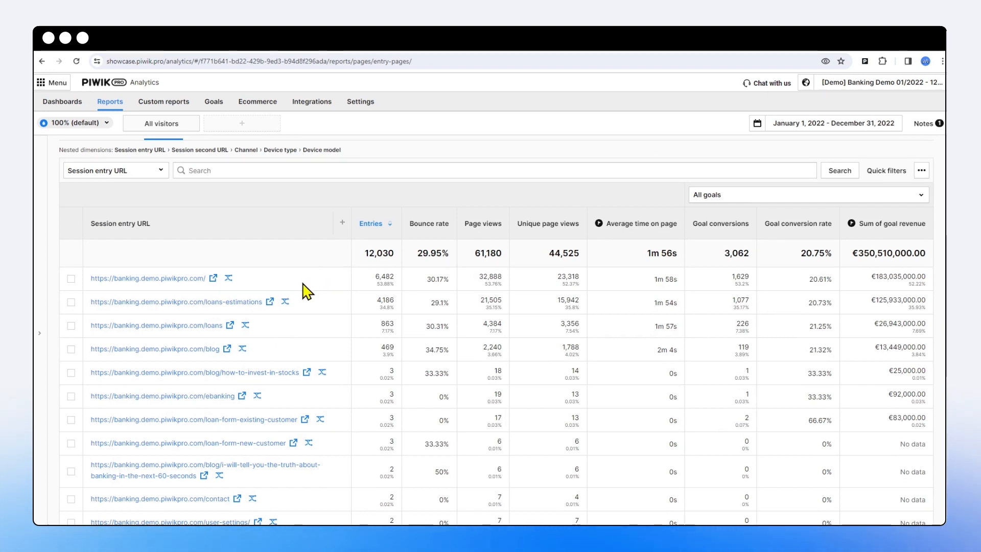
scroll(302, 296, up, 2)
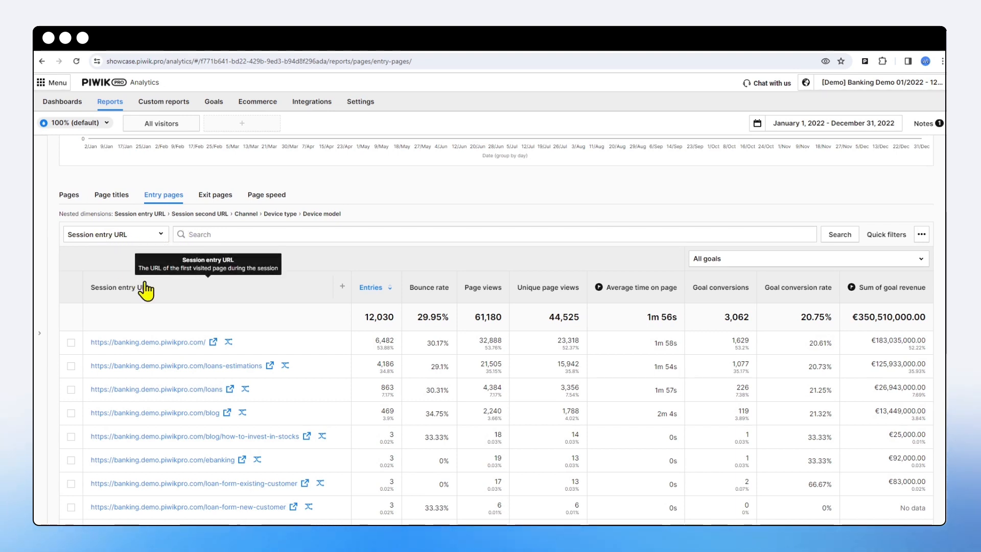
click(210, 235)
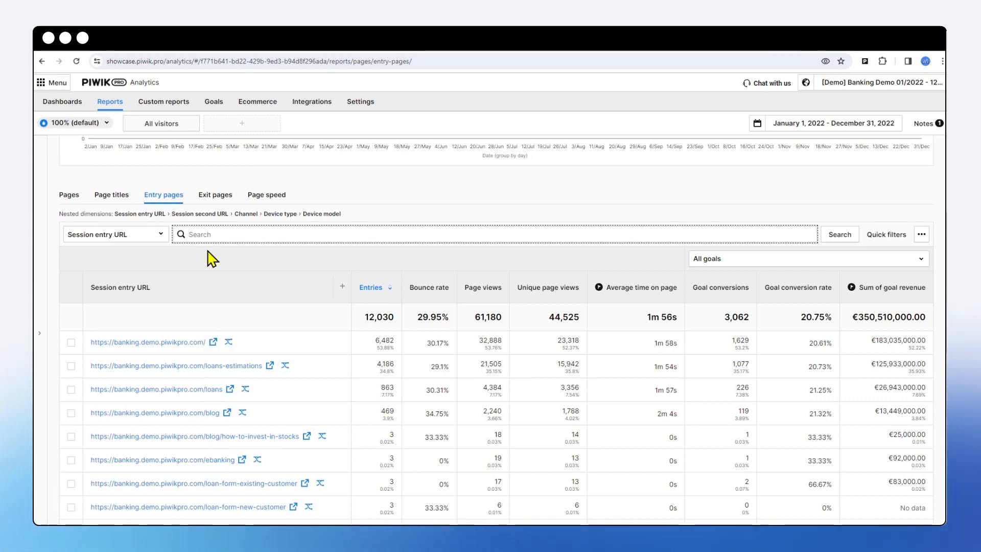
text(lo)
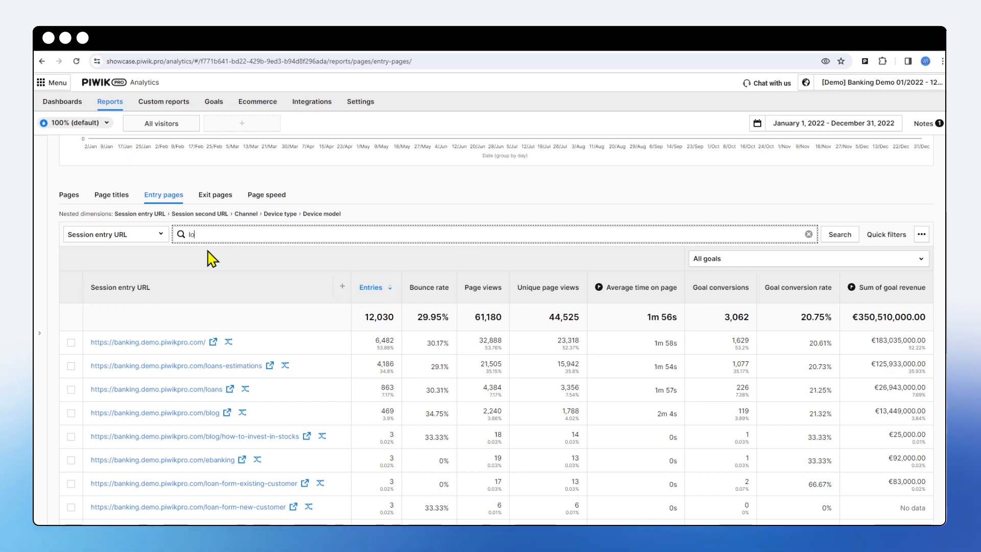
text(an)
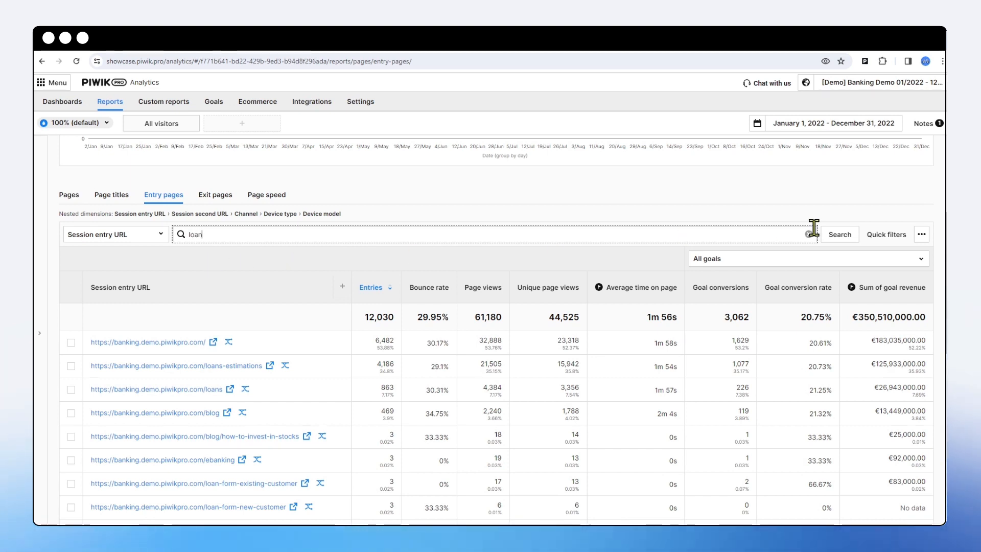
click(837, 237)
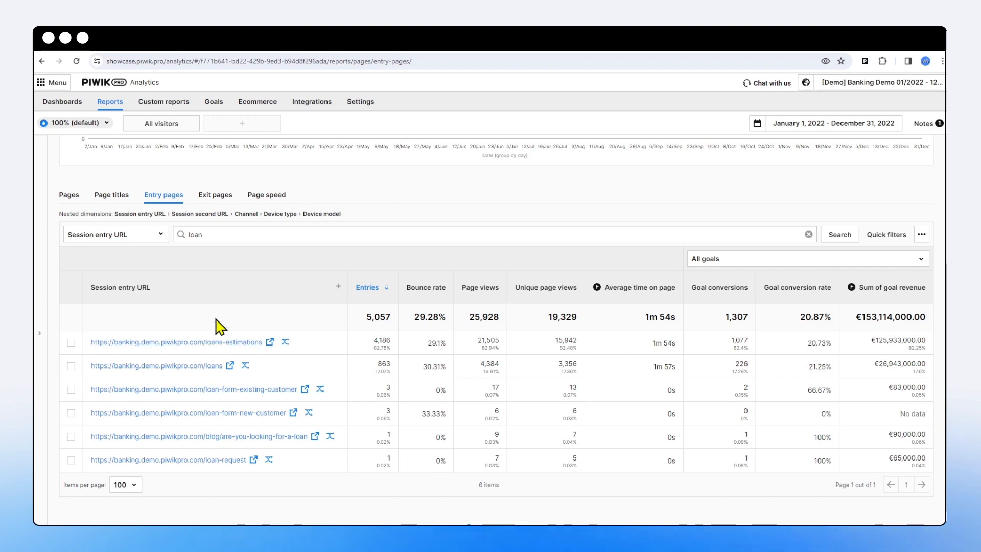
Repeat the Session entry URL search with the term in capitals, "LOAN"
drag(219, 234, 174, 236)
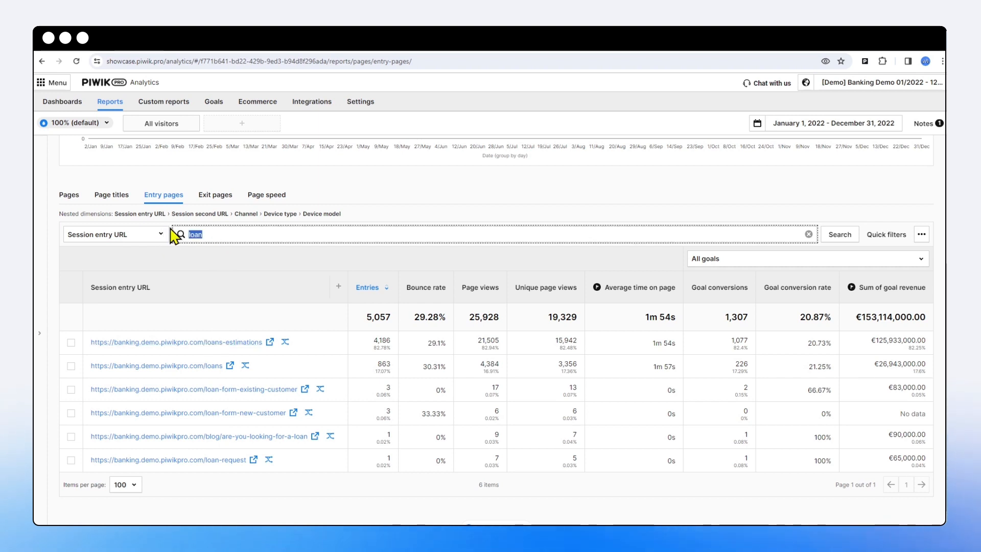
text(LOAN)
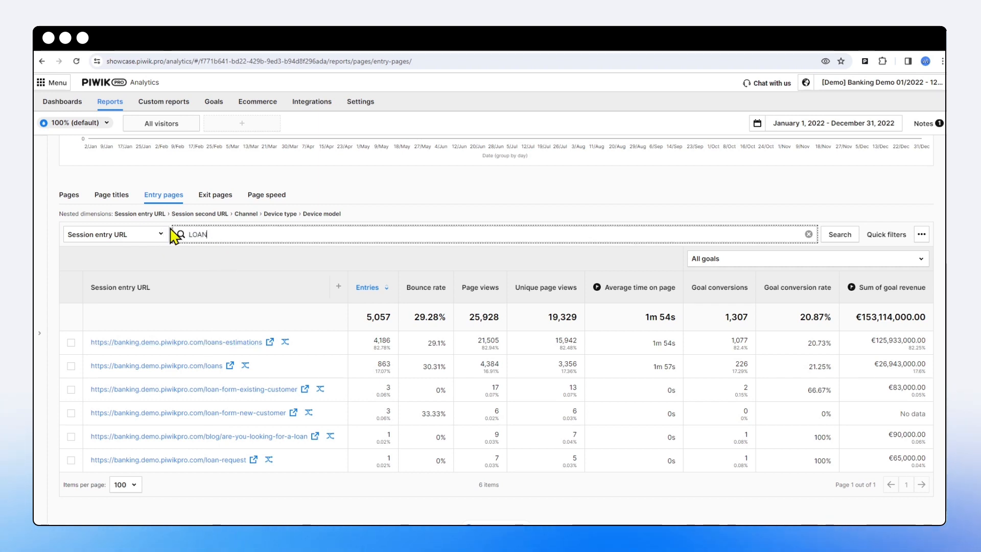
key(Return)
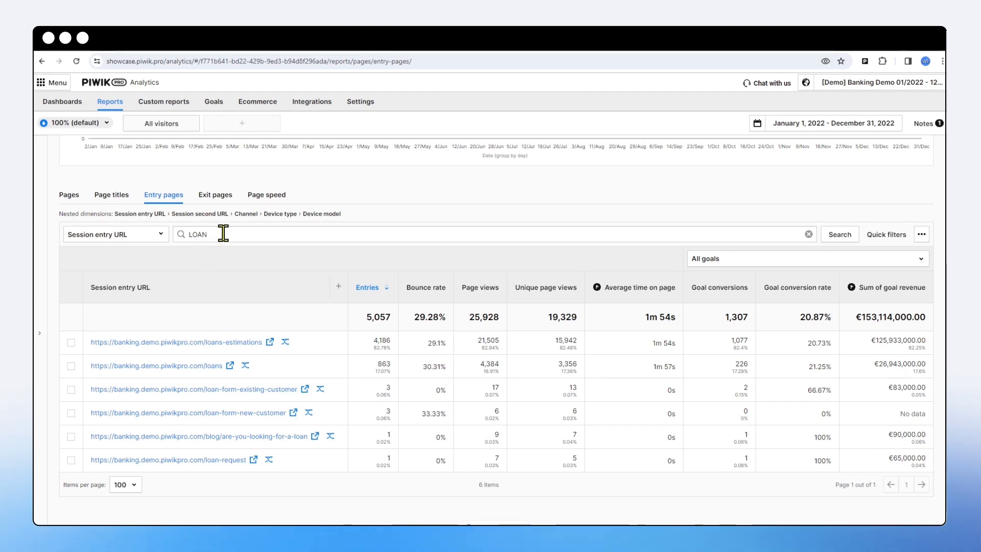
mouse_move(218, 297)
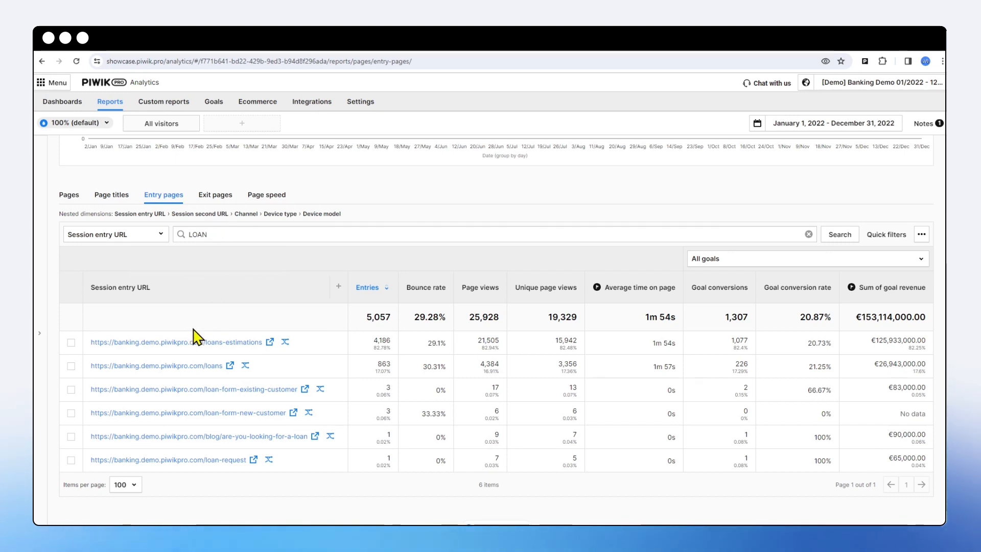
drag(91, 342, 228, 353)
key(ctrl+c)
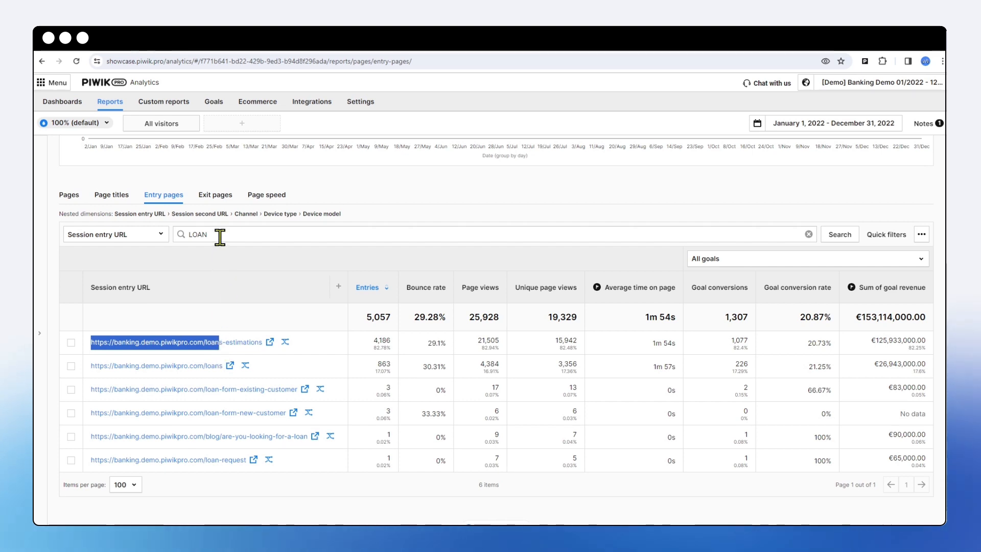
double_click(187, 235)
key(ctrl+v)
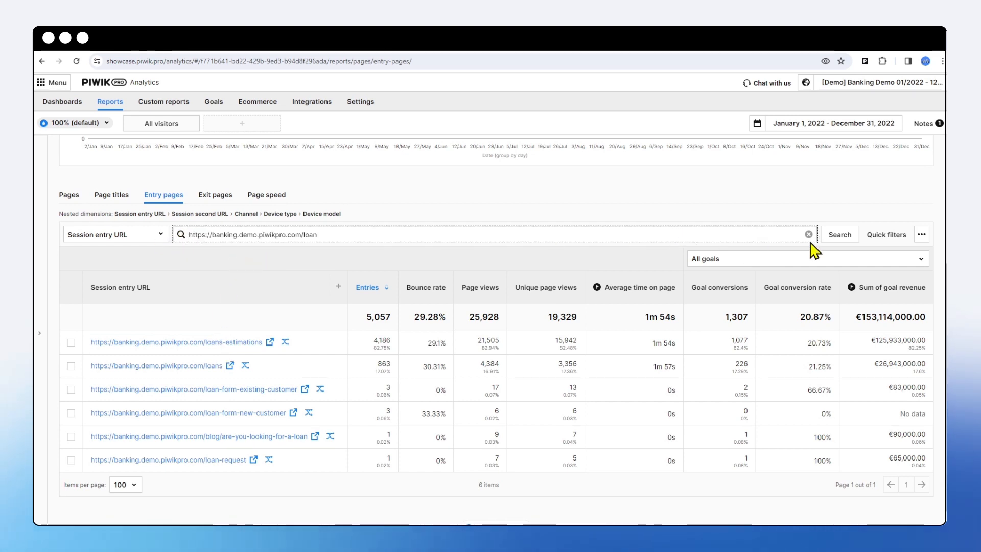
click(838, 236)
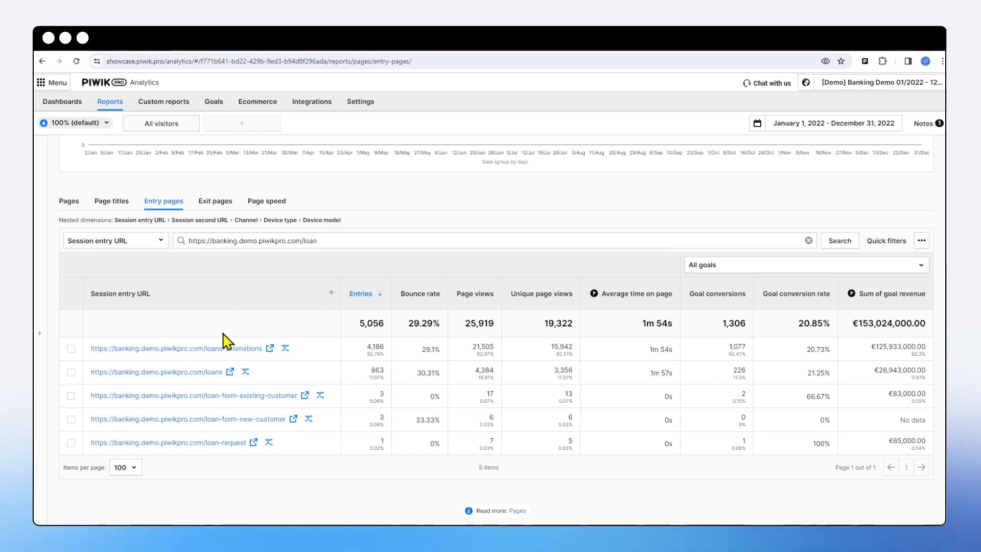
click(325, 240)
text(s)
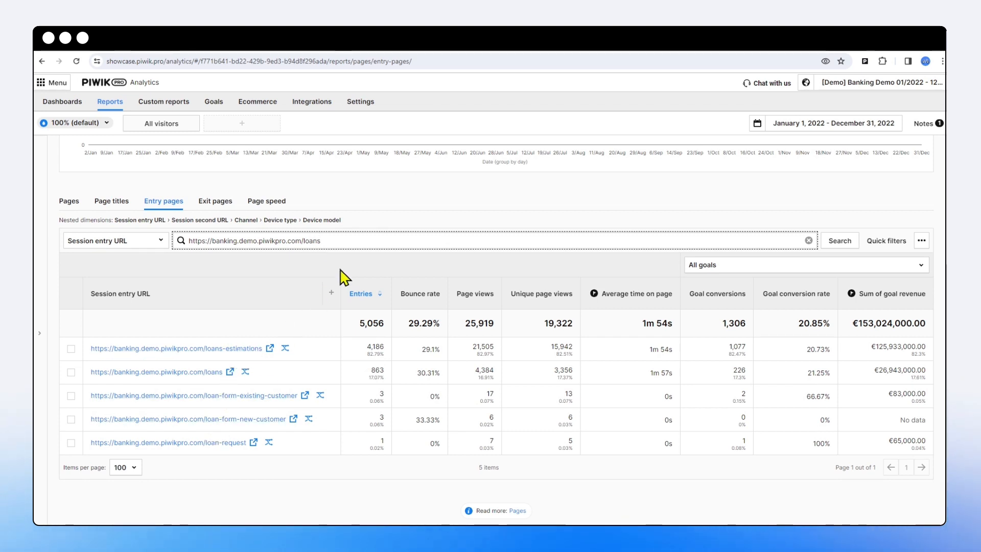
key(Return)
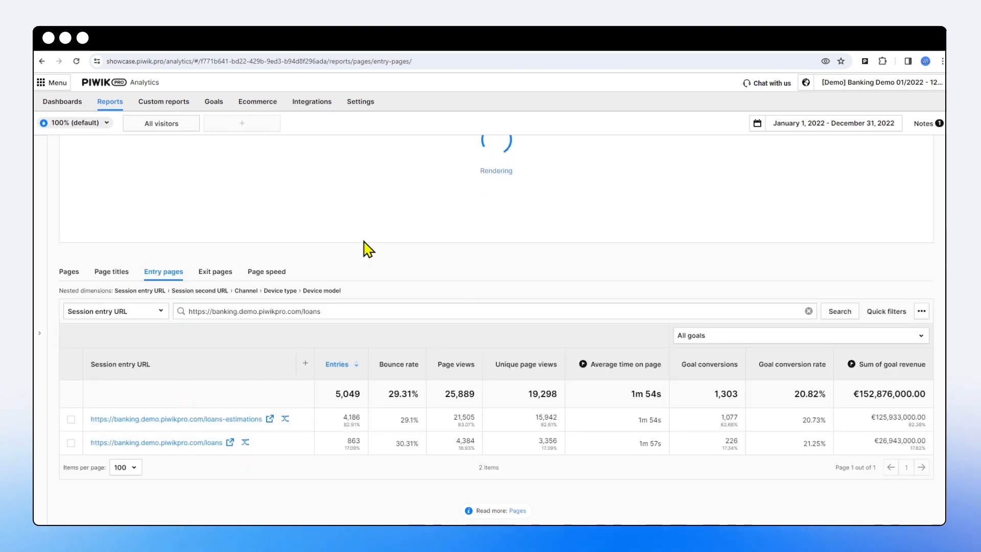
triple_click(325, 309)
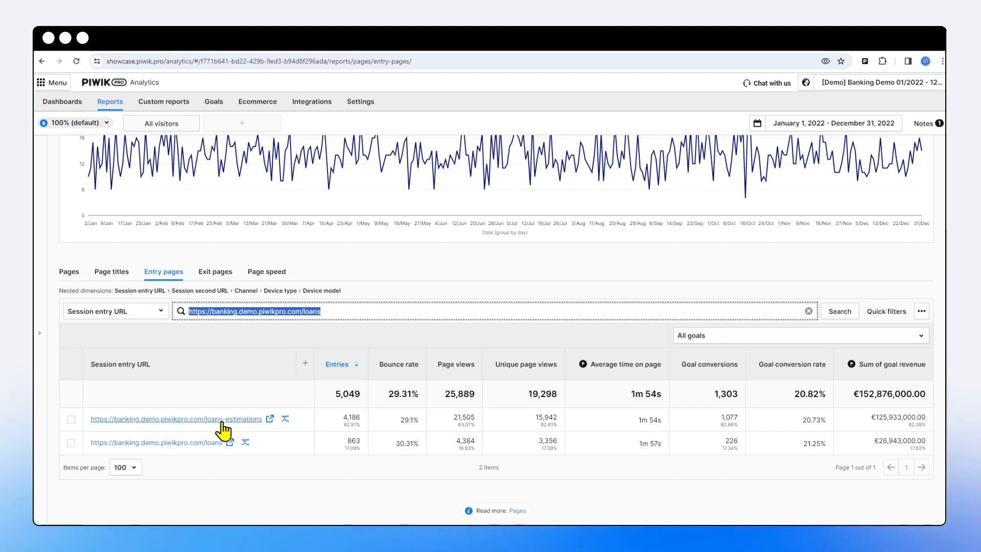
click(322, 311)
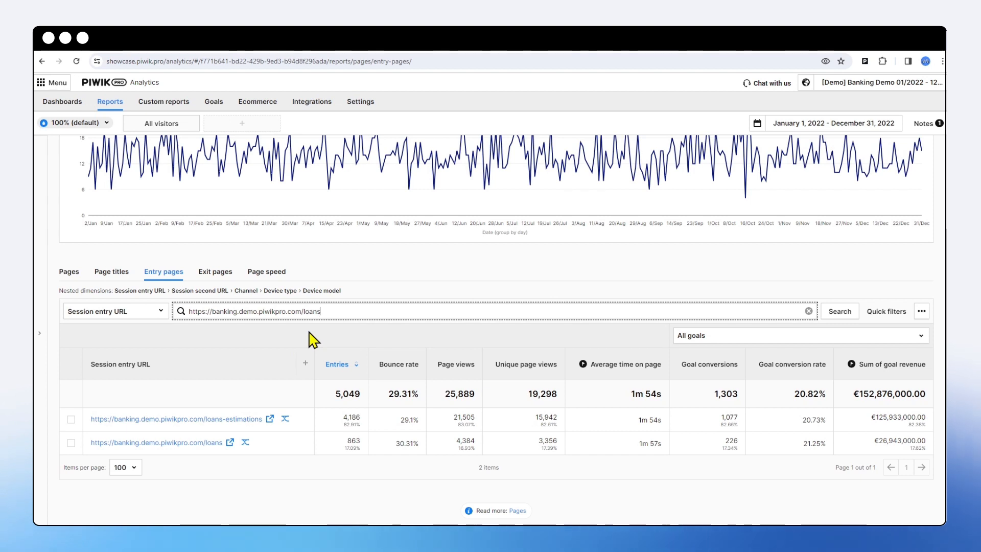
click(143, 315)
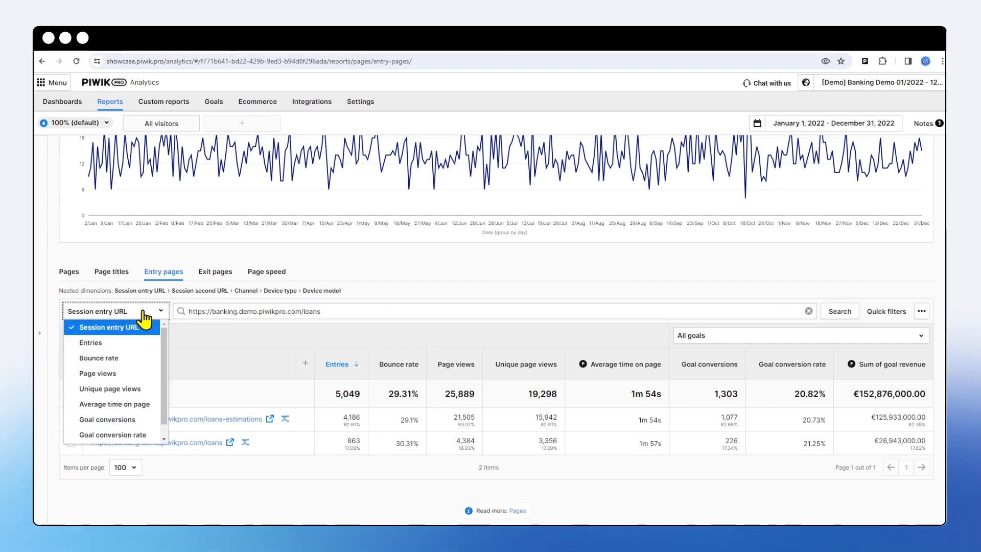
click(808, 313)
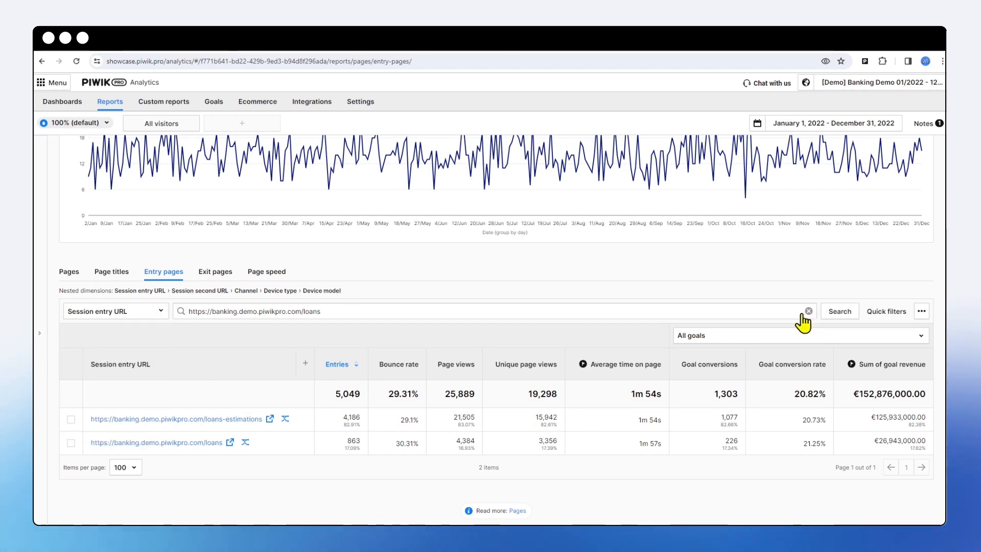
click(808, 312)
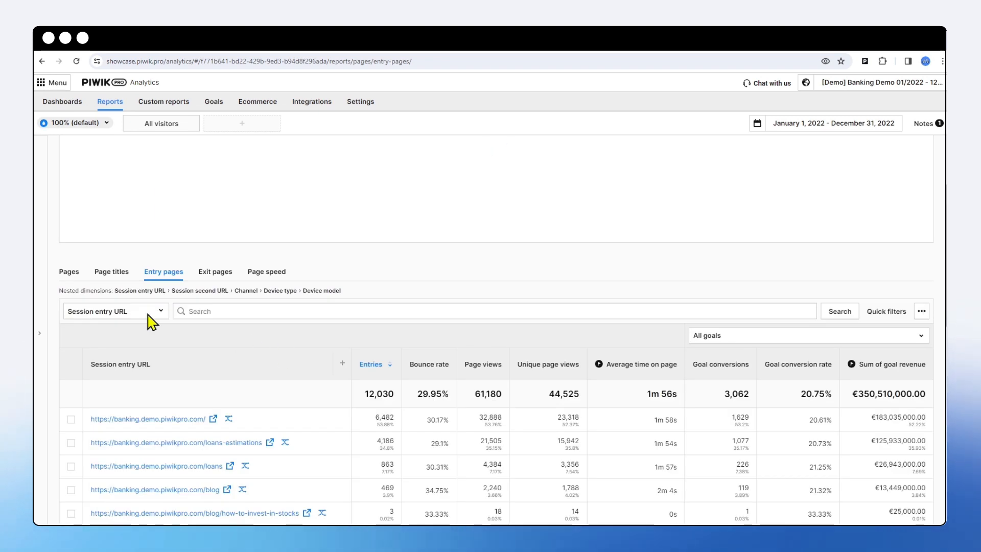
Search the Entry pages table by Bounce rate with a minimum value of 30
click(147, 315)
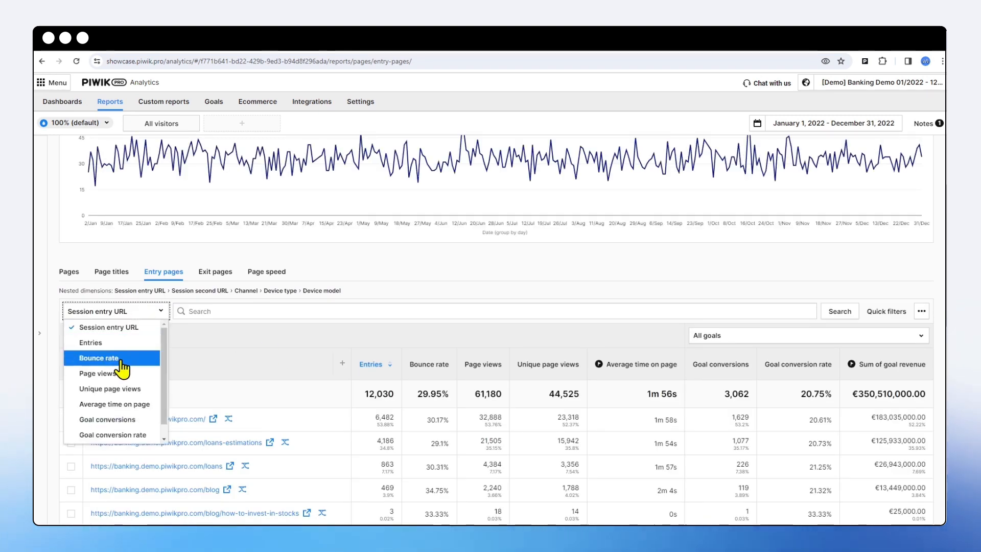
click(120, 359)
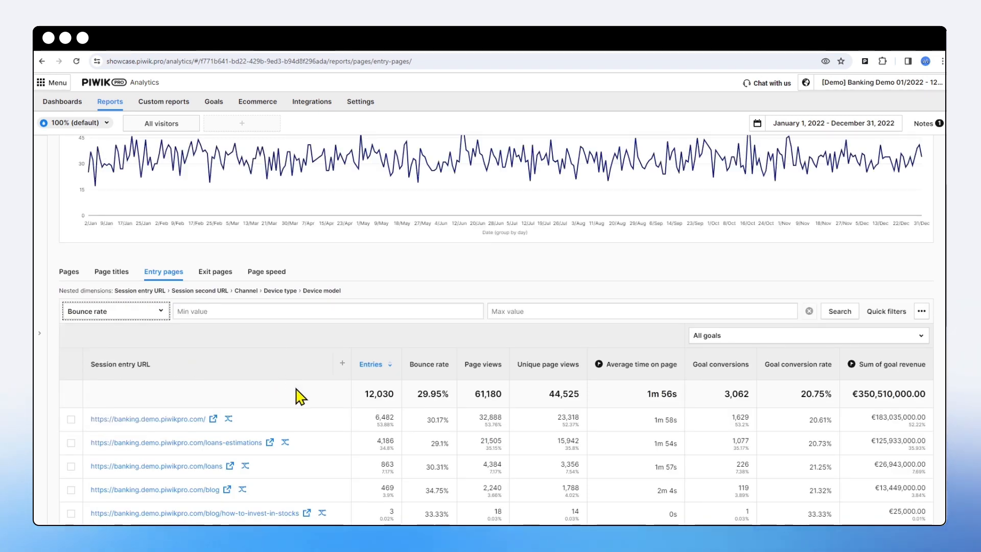
scroll(300, 394, down, 2)
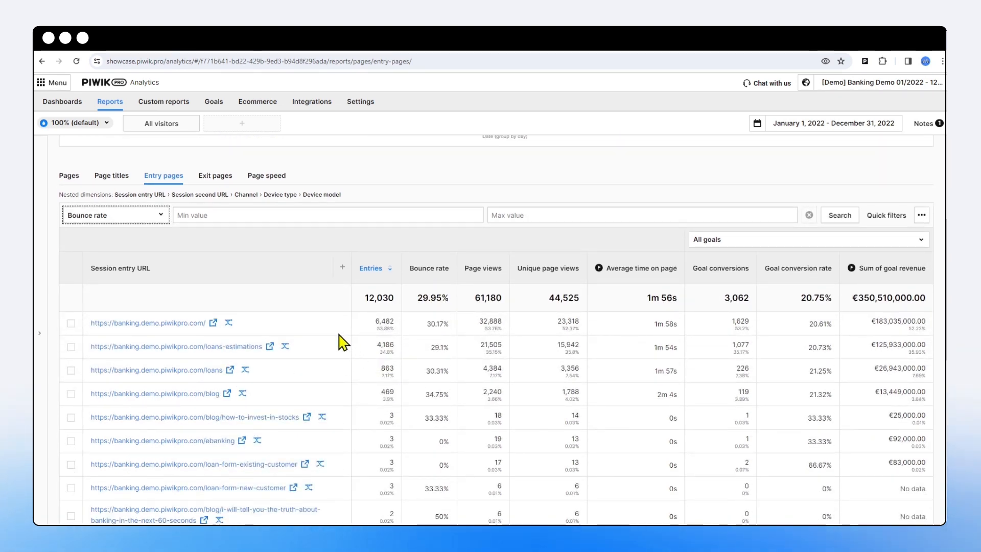
click(214, 215)
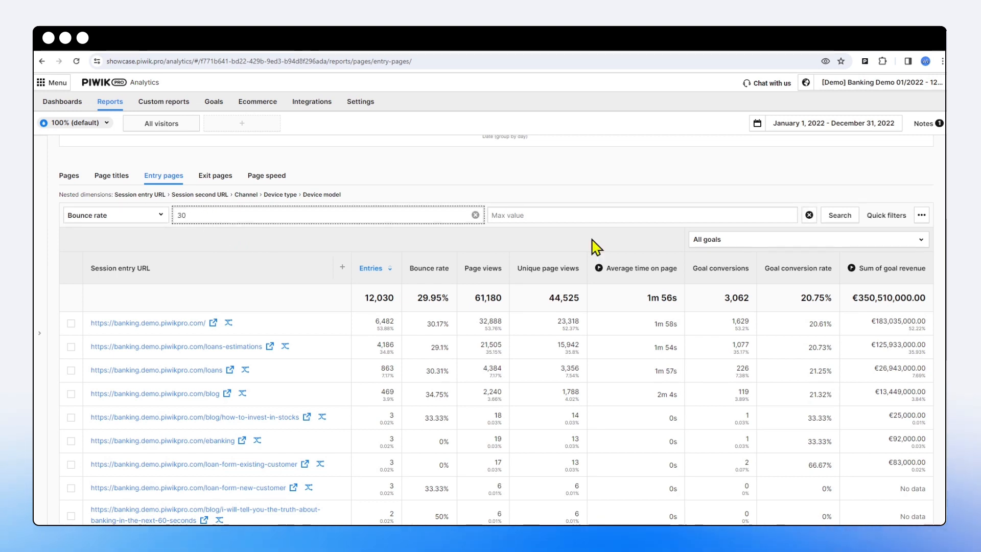
click(840, 216)
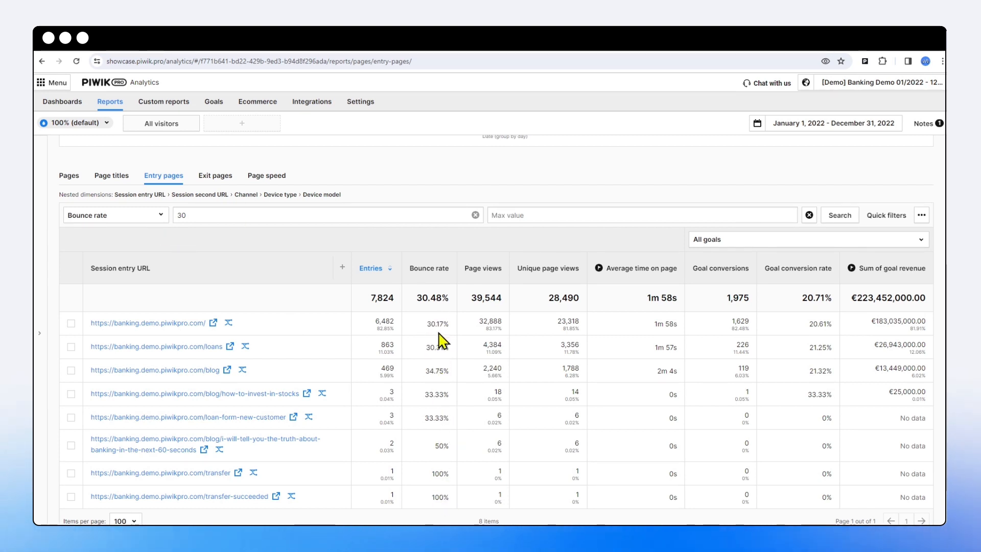
Remove the minimum bounce rate and search with a maximum value of 31 instead
double_click(176, 214)
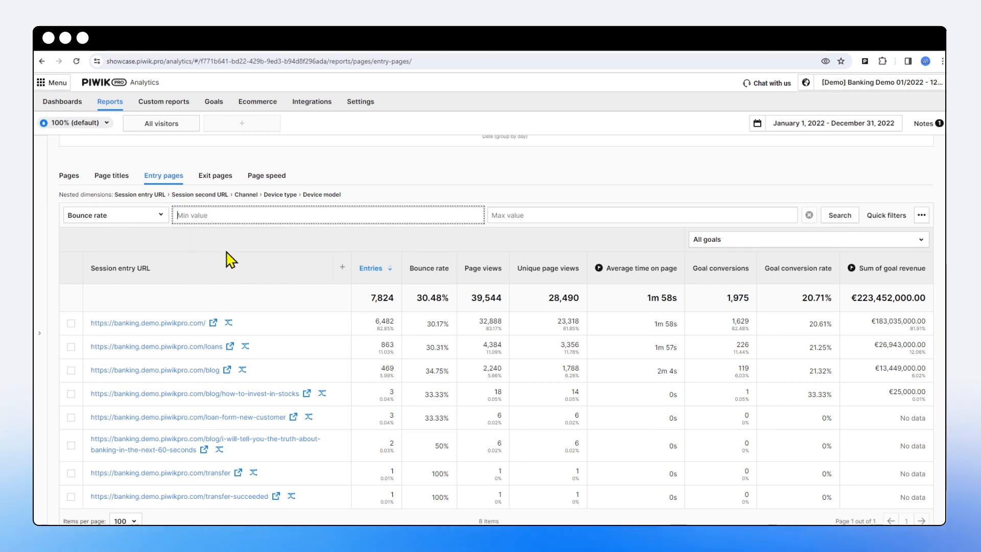
click(543, 217)
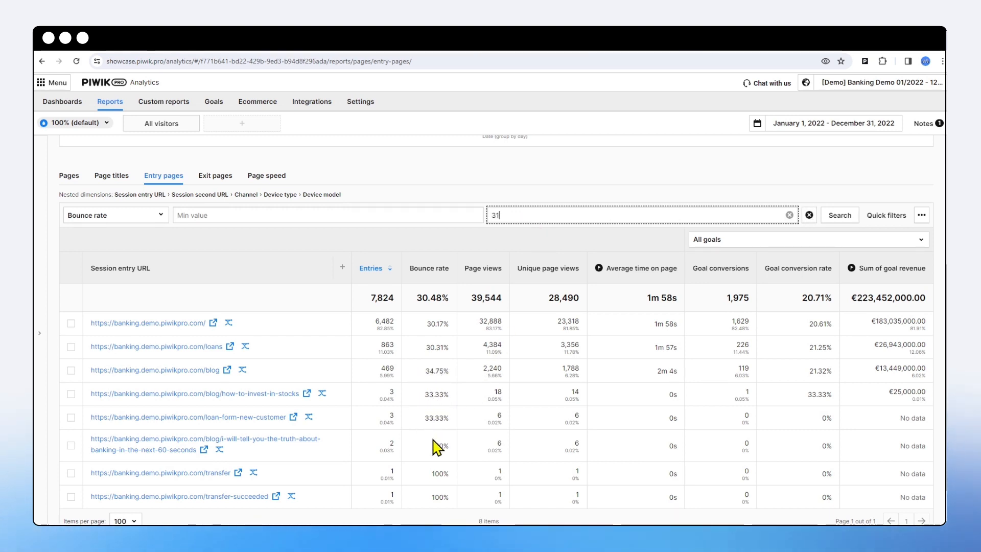
click(829, 219)
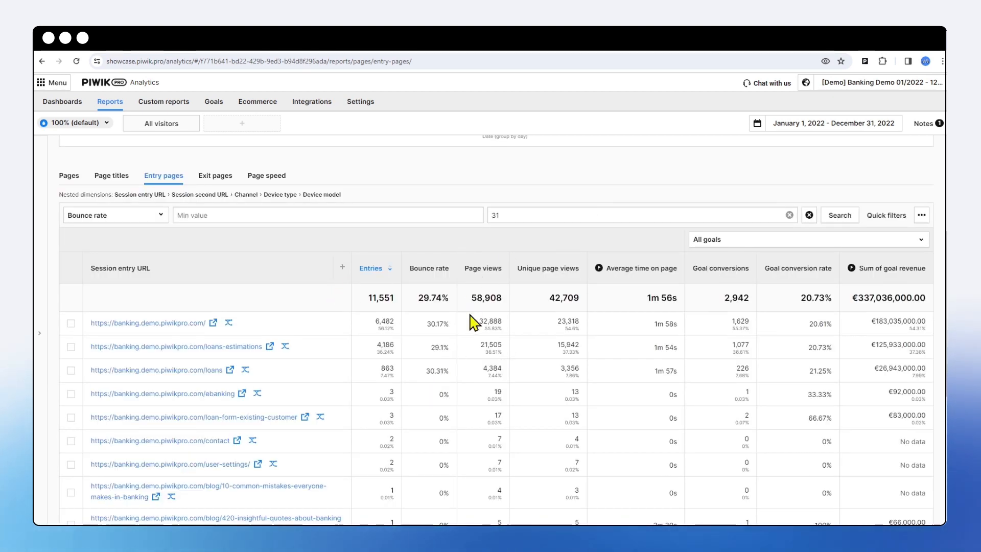
Clear the maximum bounce rate value and set the table search back to Session entry URL
click(790, 214)
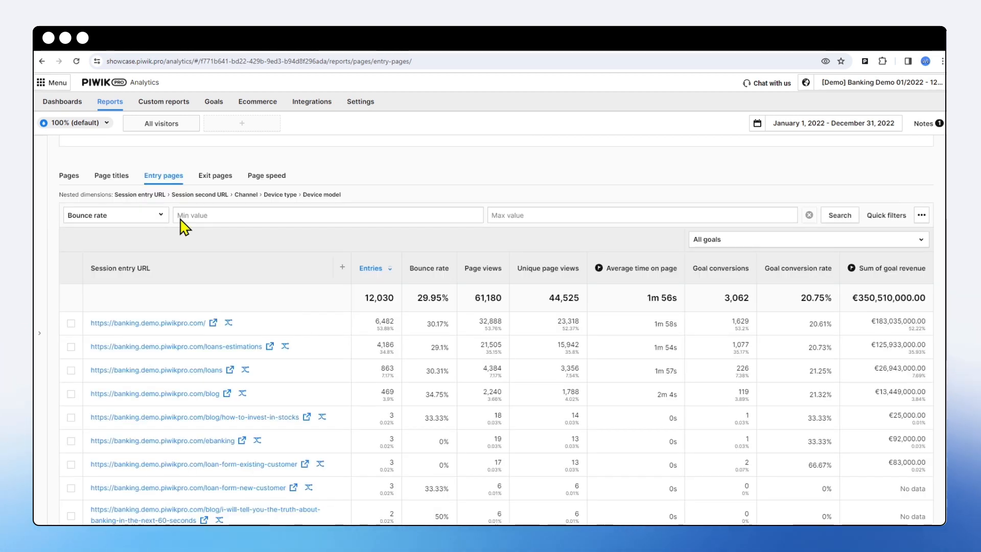
click(153, 215)
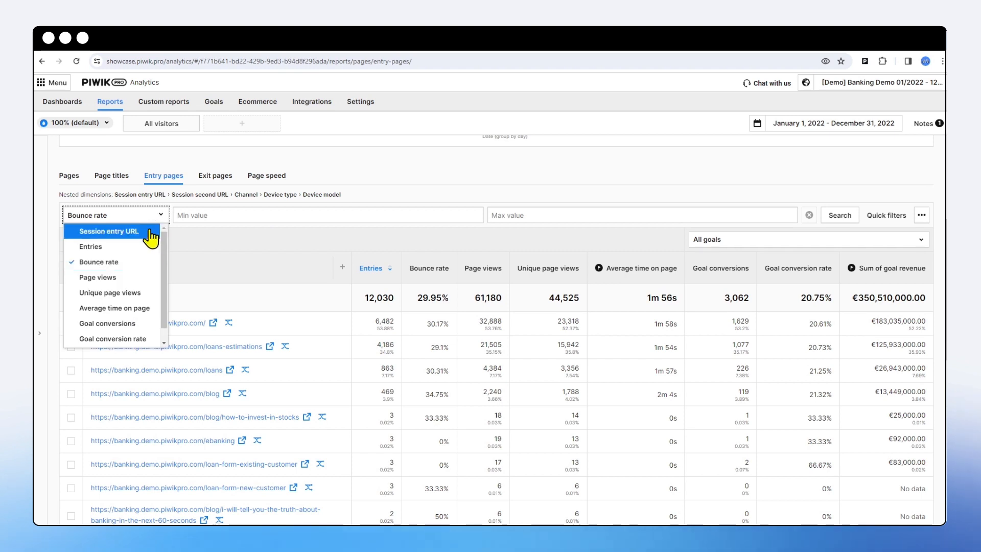
click(109, 231)
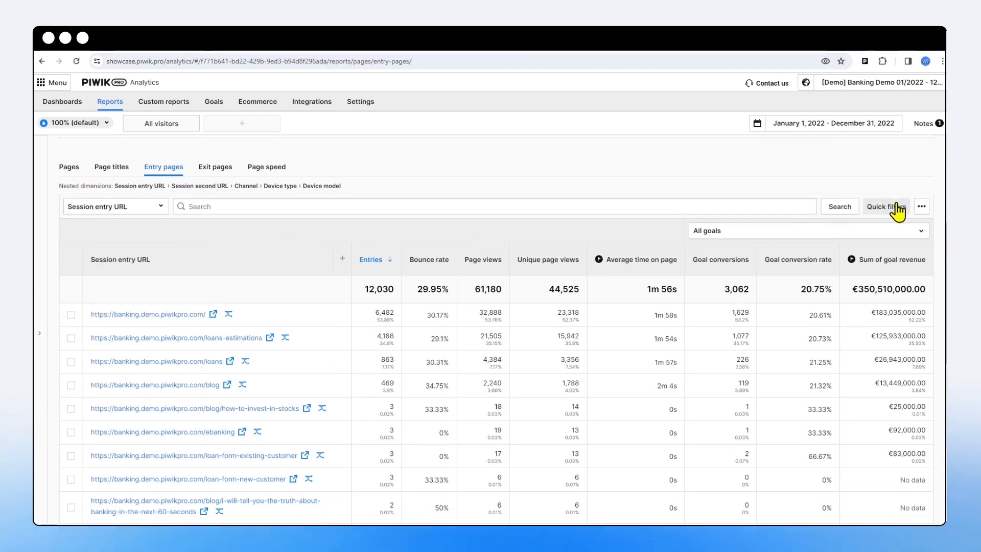
Add a quick filter condition on Session entry URL, review the available operators and choose "is"
click(878, 209)
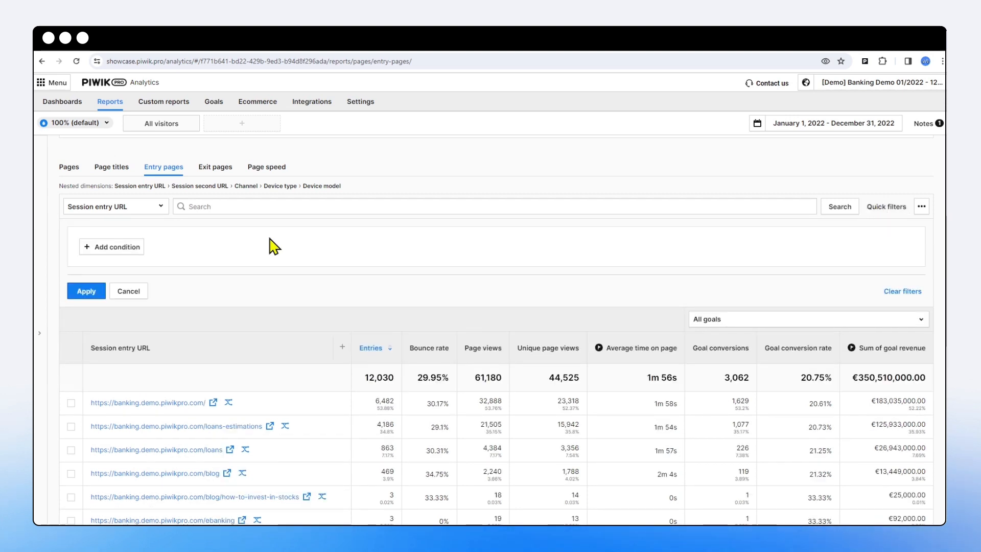
click(132, 249)
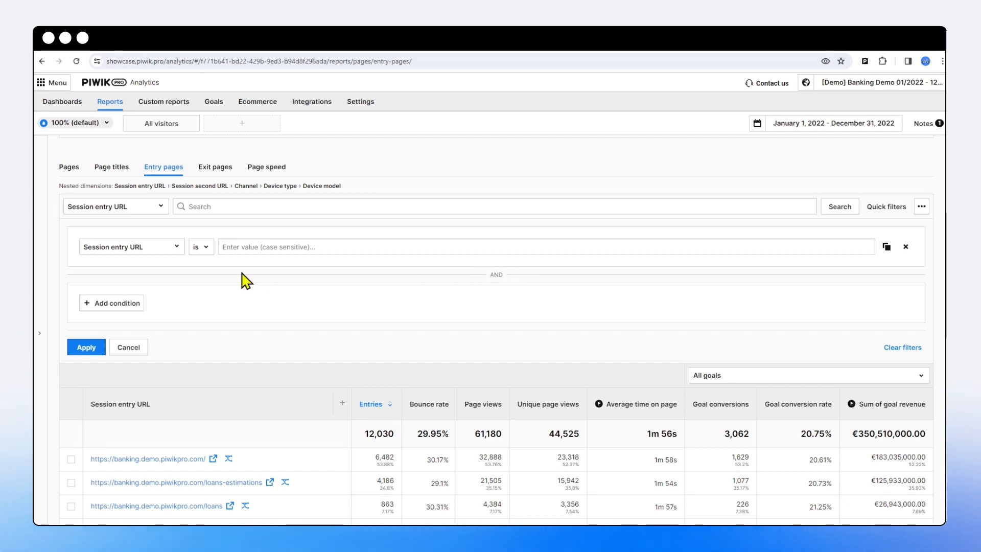
click(201, 248)
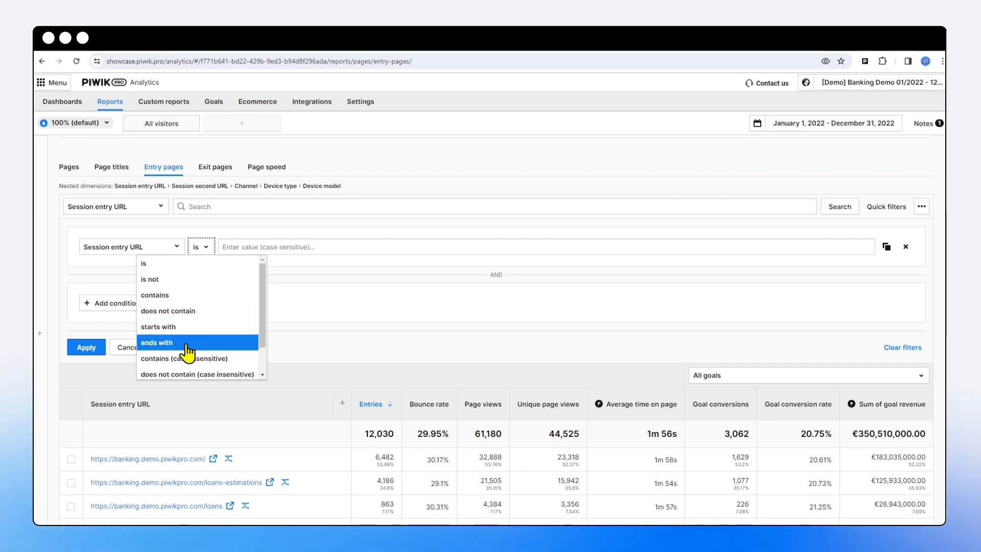
scroll(200, 330, down, 1)
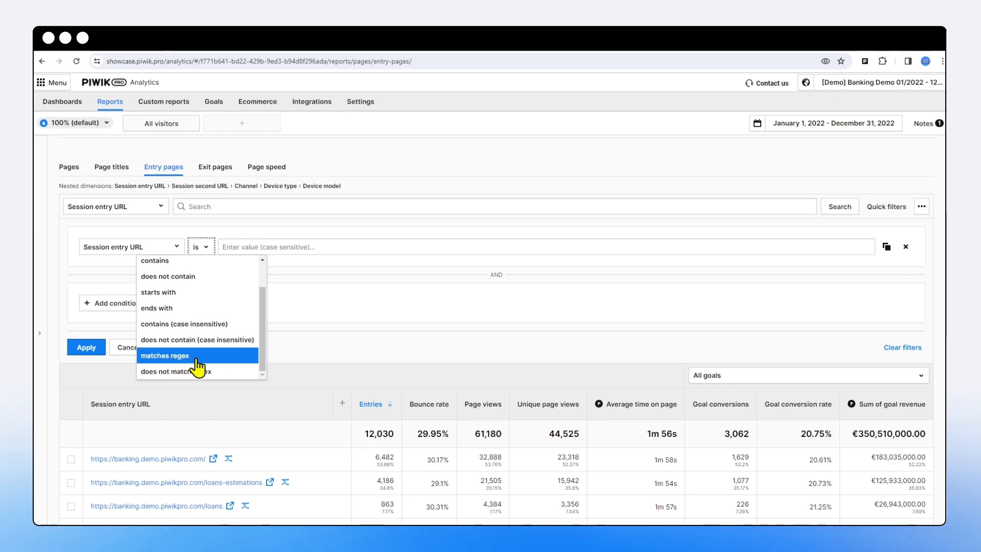
scroll(214, 348, up, 2)
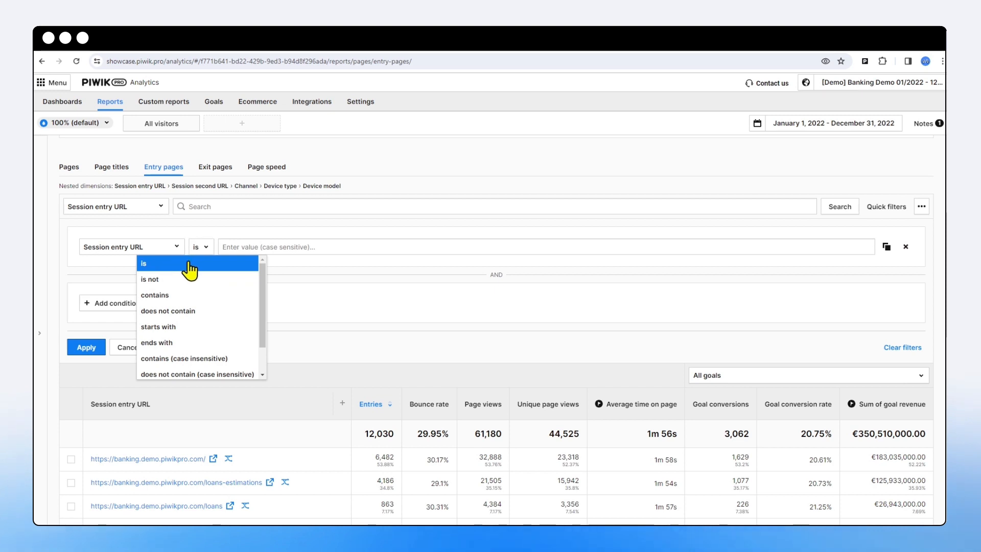
click(192, 264)
scroll(246, 317, down, 2)
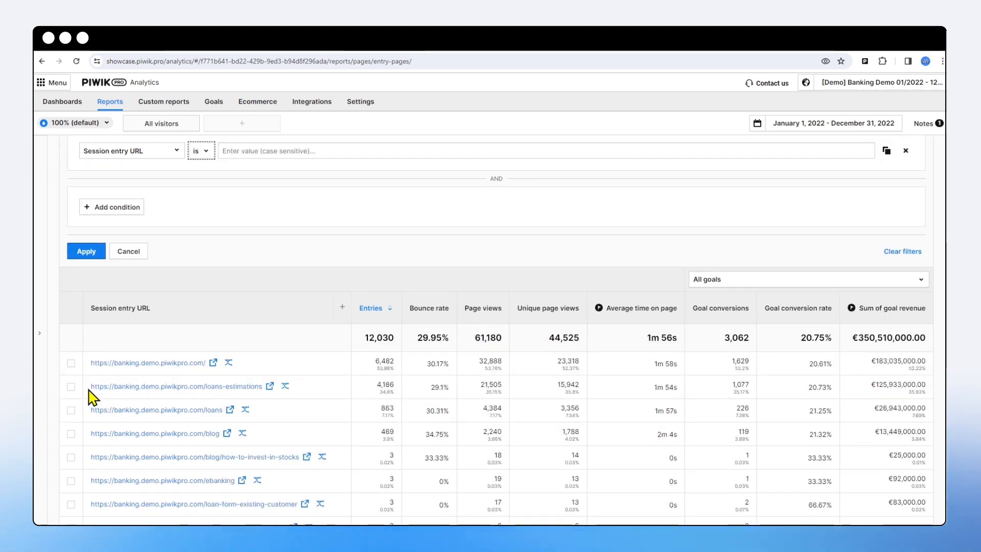
drag(88, 389, 262, 394)
key(ctrl+c)
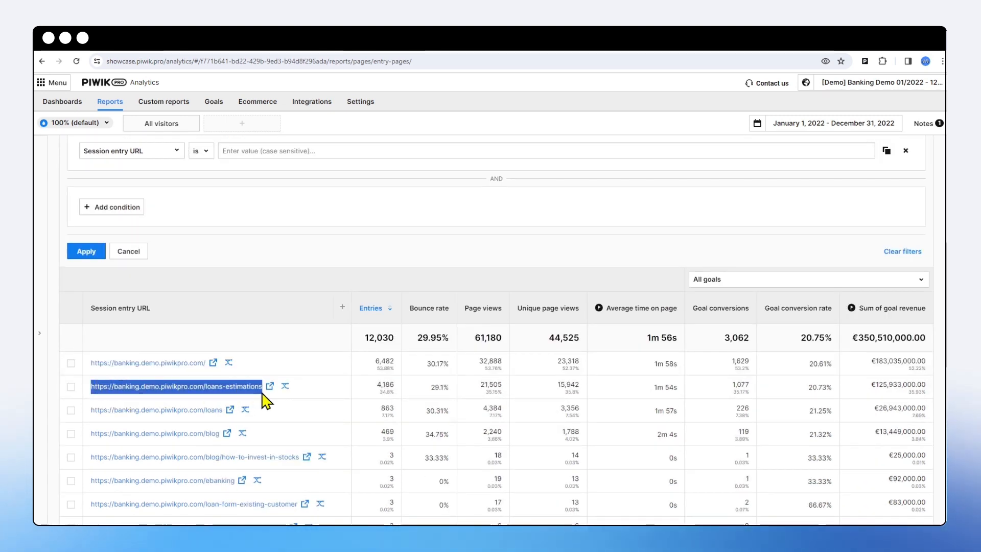
scroll(251, 282, up, 1)
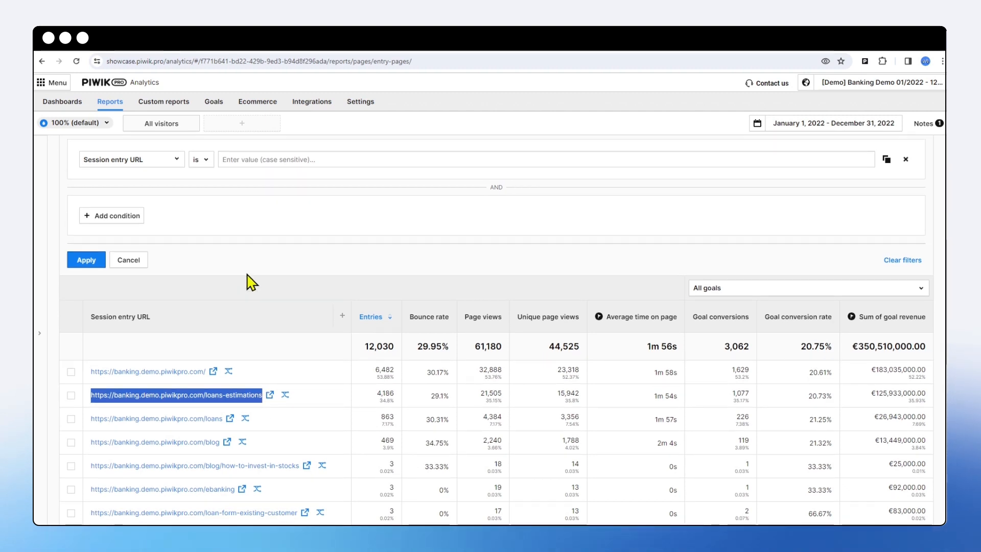
scroll(251, 283, up, 2)
click(259, 247)
key(ctrl+v)
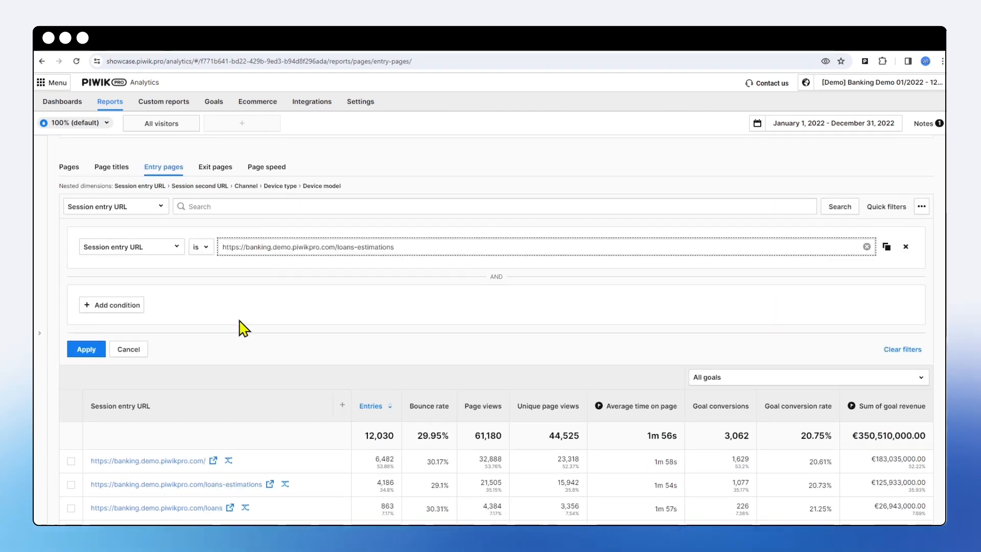
click(92, 350)
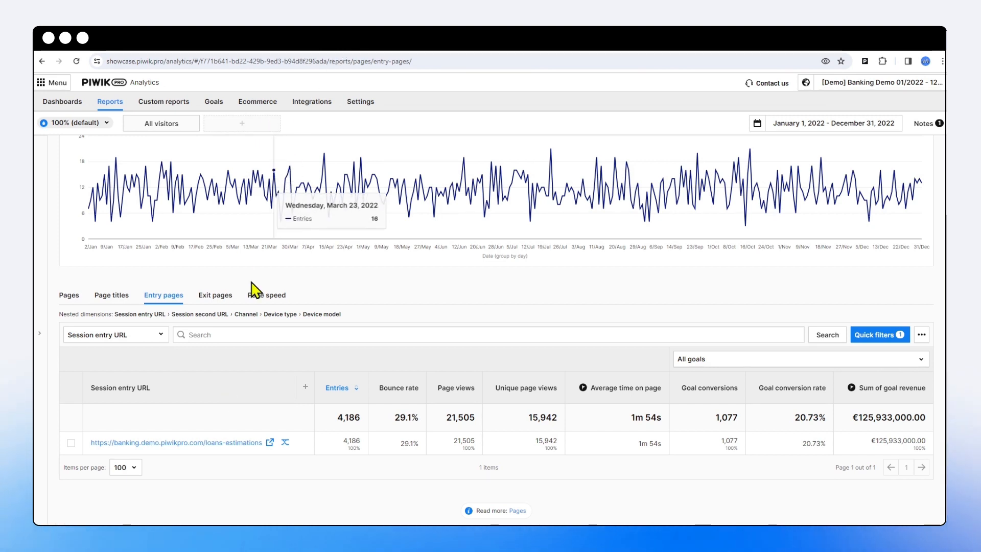
Clear all quick filters from the Entry pages table
click(878, 336)
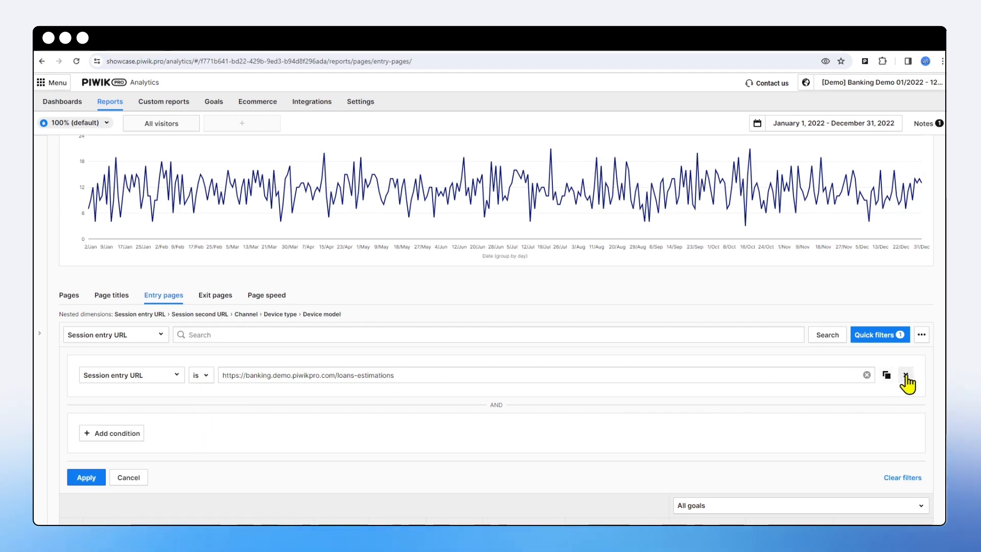
click(902, 481)
scroll(228, 361, down, 5)
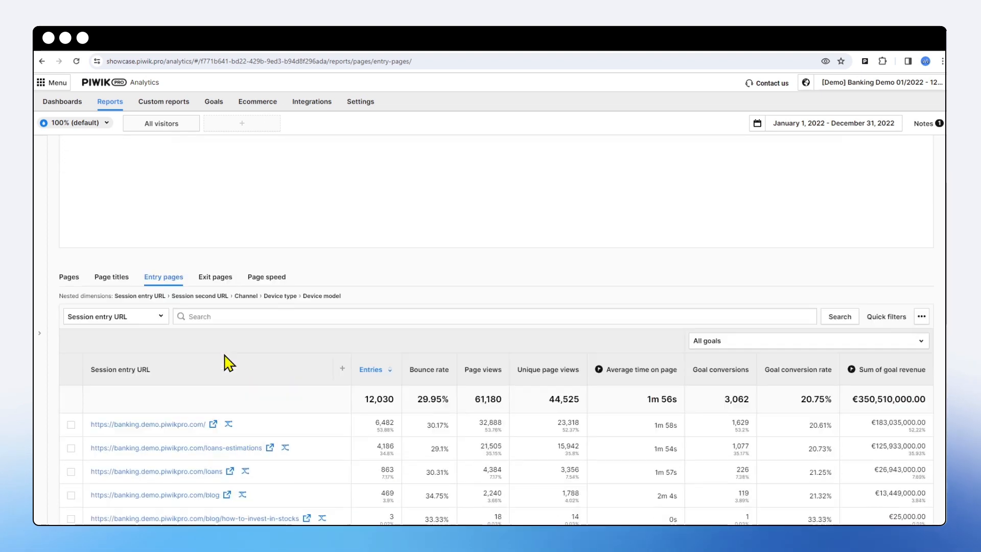
scroll(280, 376, down, 1)
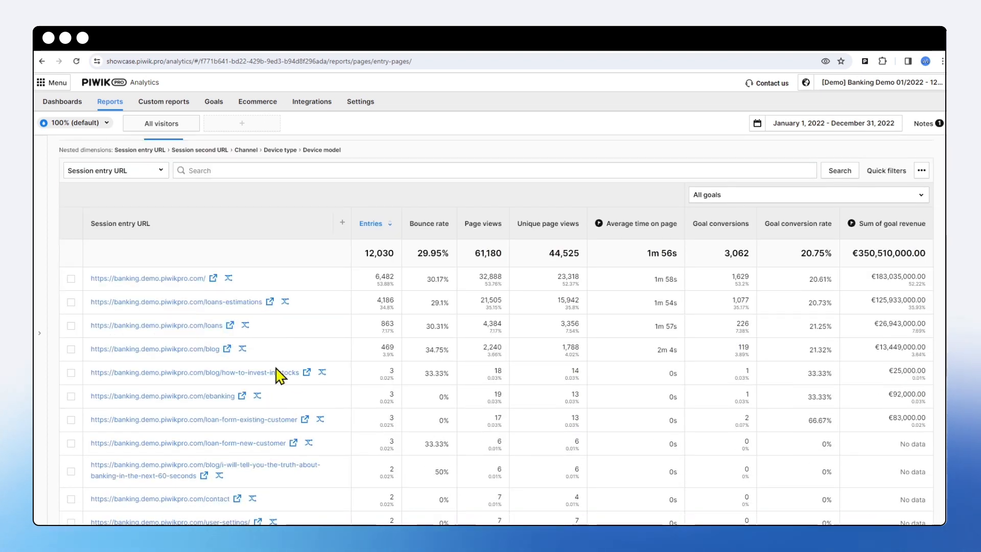
scroll(279, 375, up, 1)
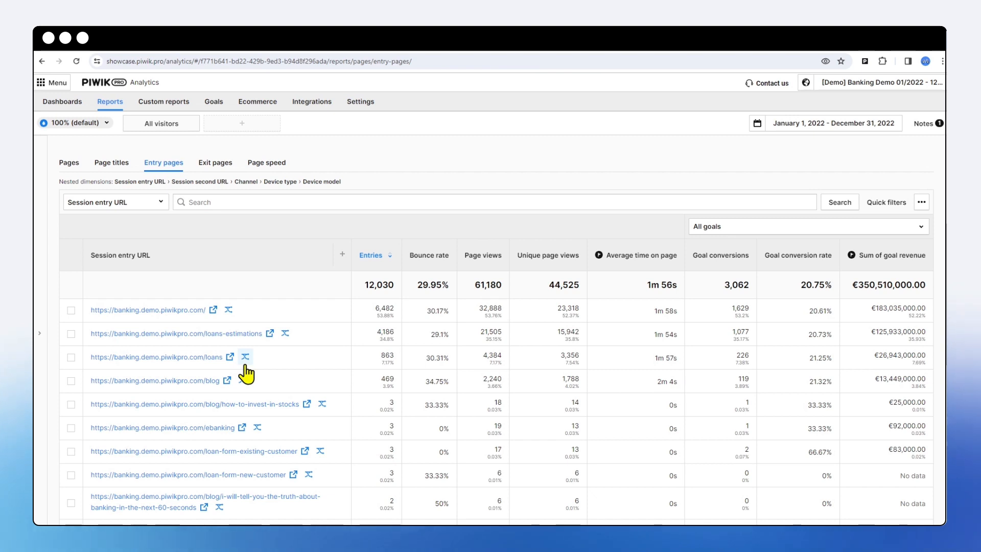
click(886, 203)
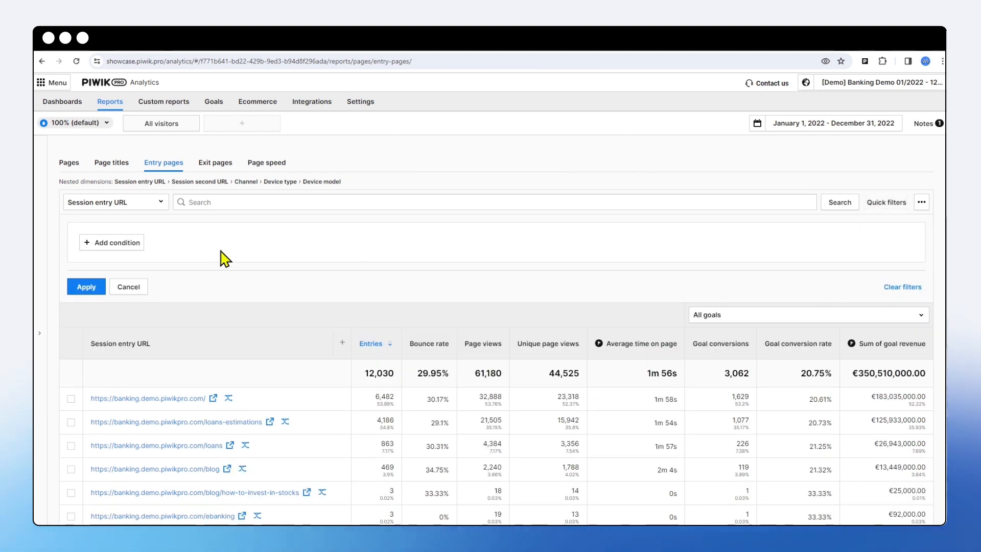
click(219, 246)
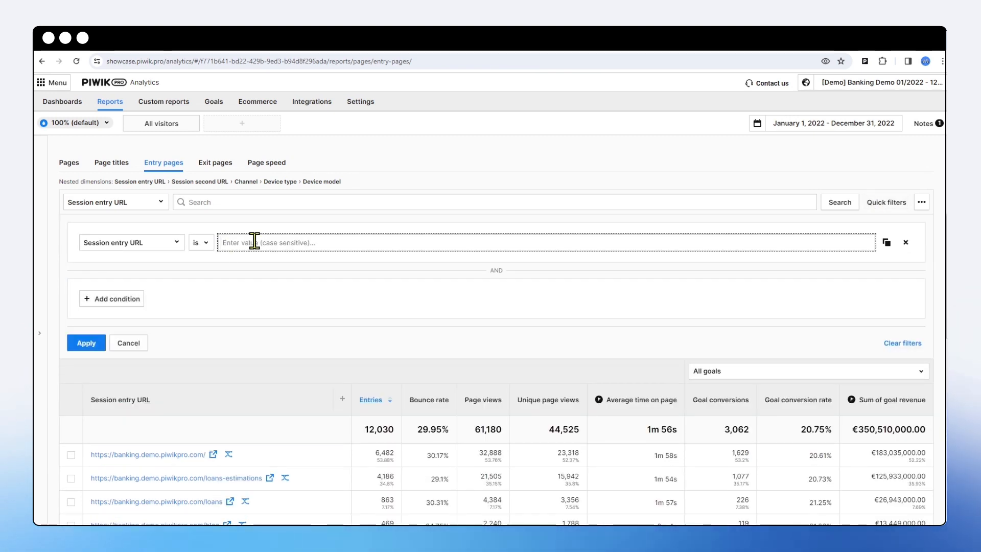
key(super+v)
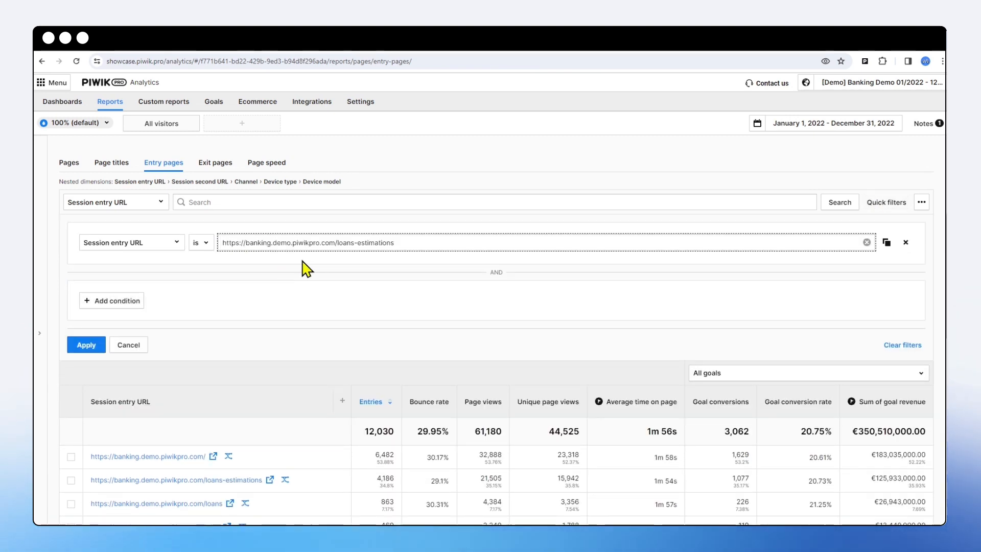
click(129, 304)
click(255, 302)
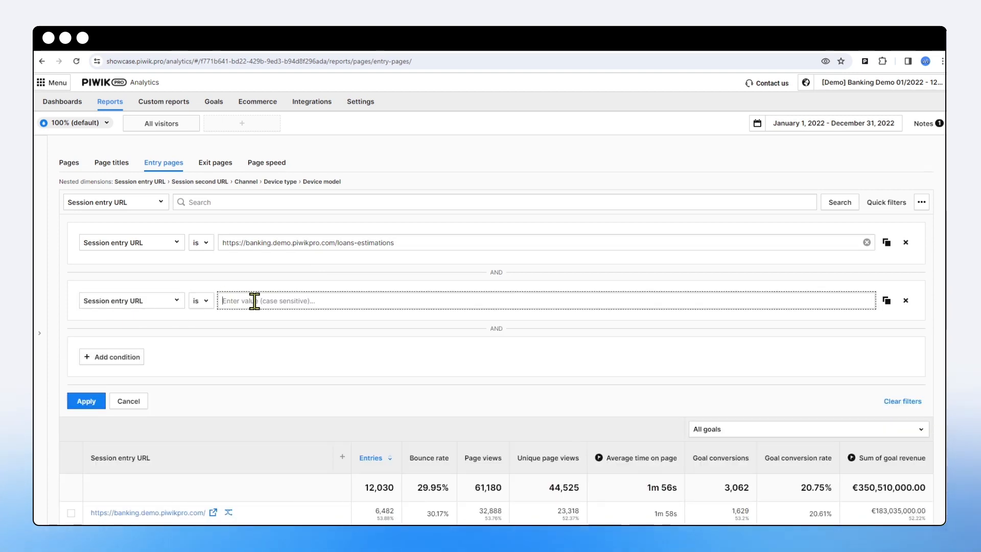
key(super+v)
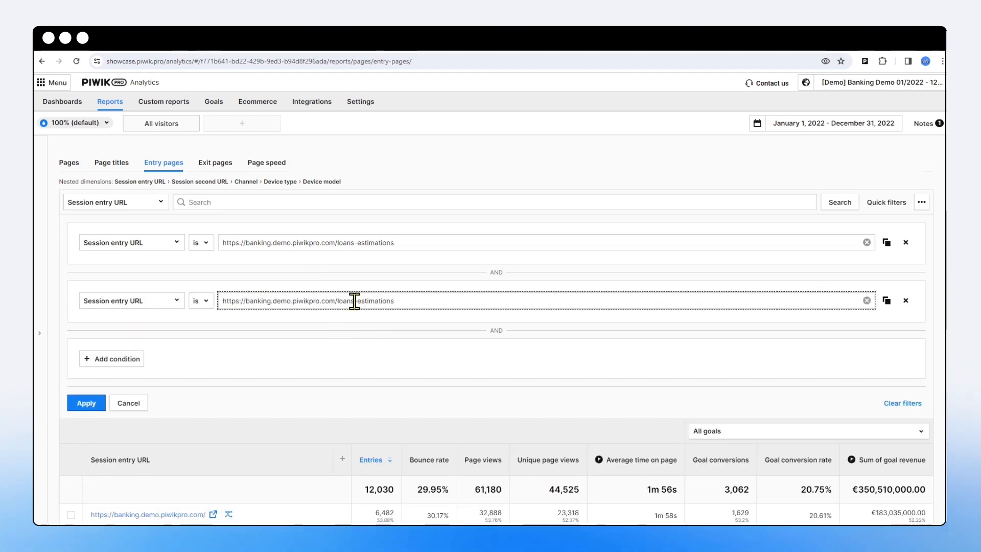
drag(355, 301, 490, 319)
key(BackSpace)
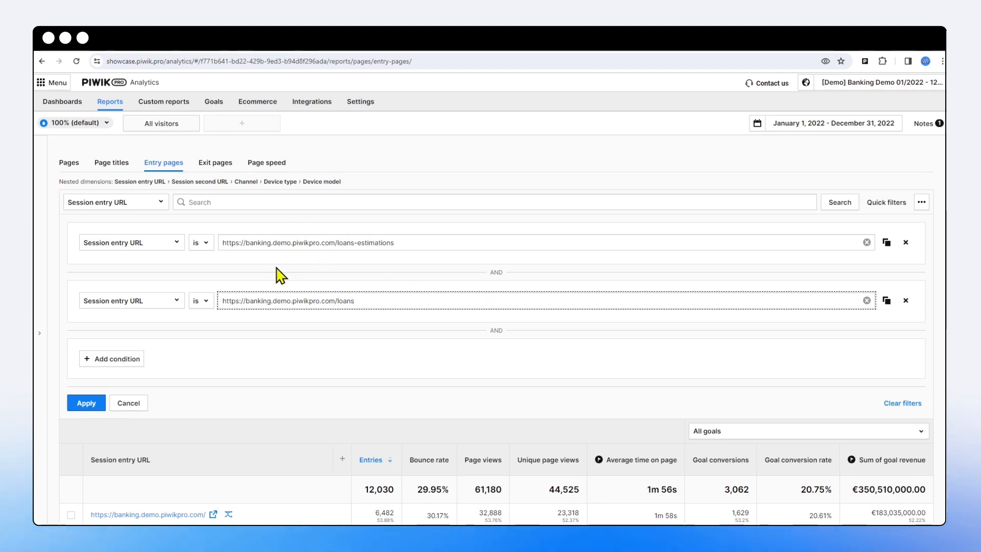
scroll(245, 405, down, 3)
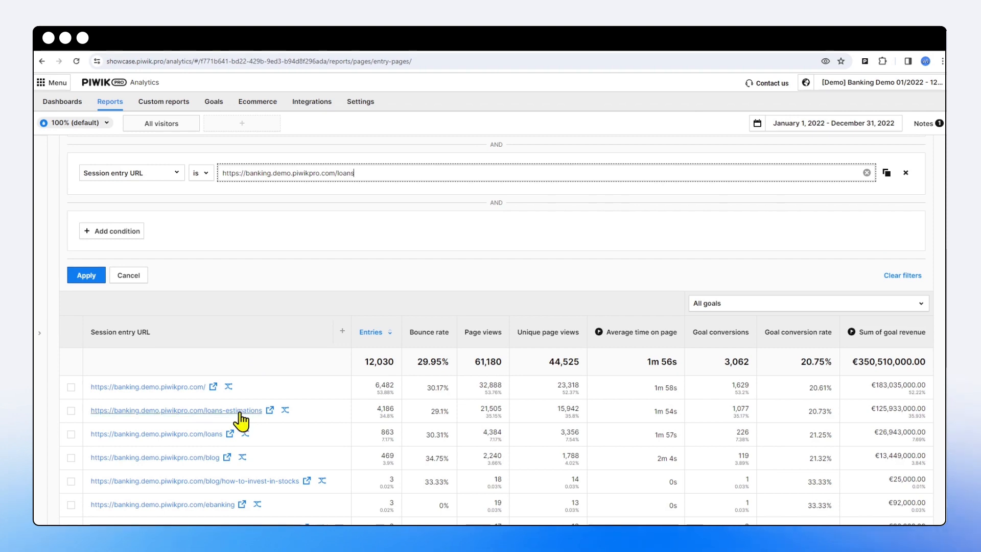
scroll(296, 373, up, 2)
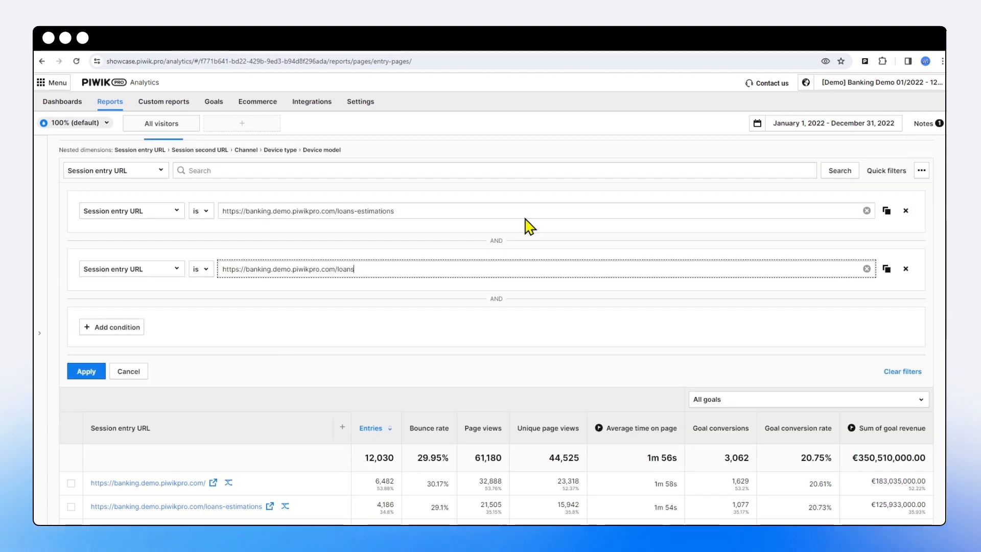
click(93, 373)
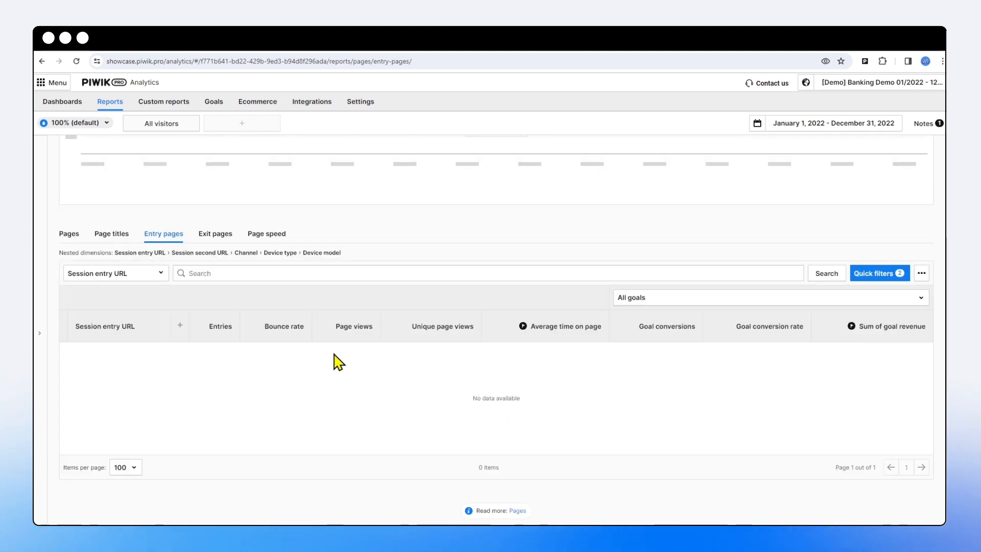
Reopen the quick filters, remove the condition for the "/loans" URL and add a blank condition in its place
click(871, 276)
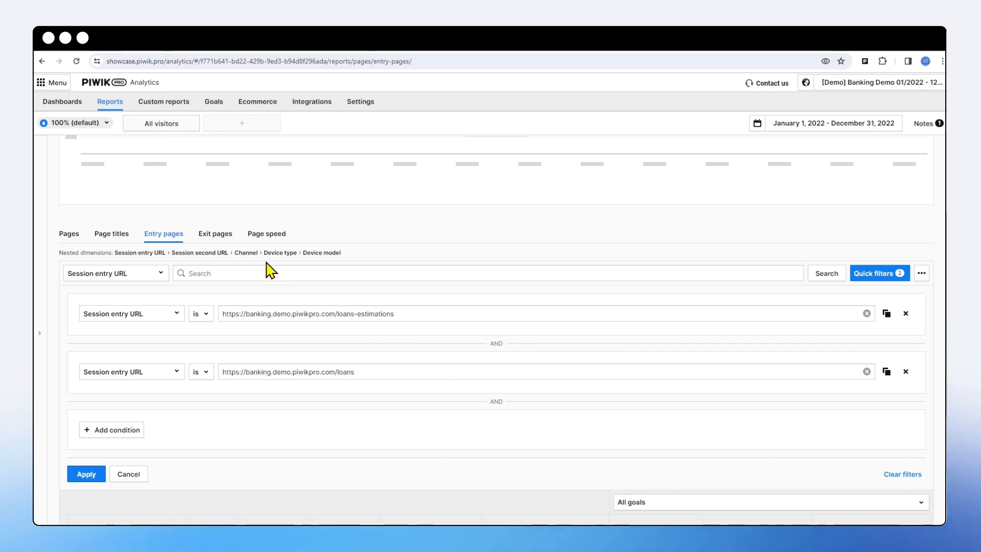
scroll(751, 259, up, 3)
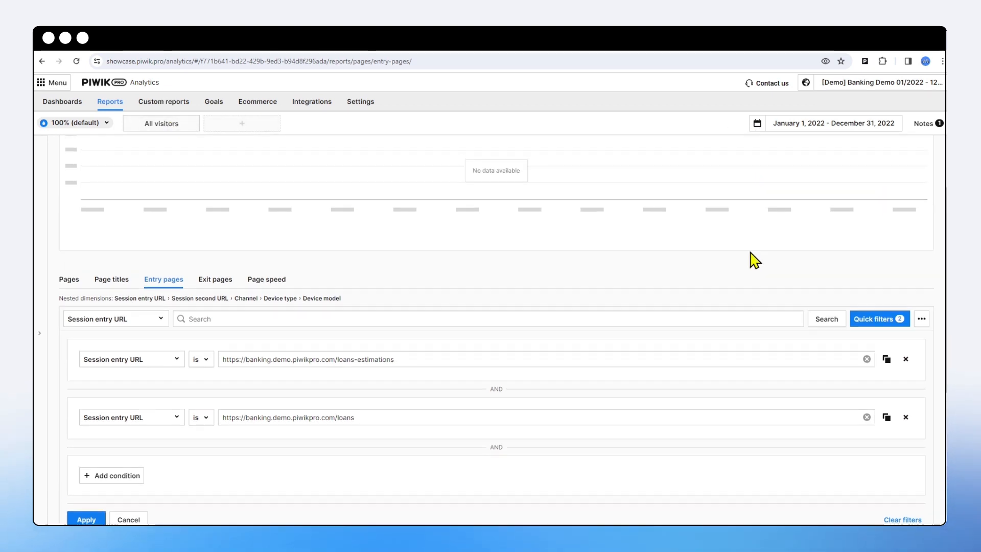
scroll(443, 357, down, 4)
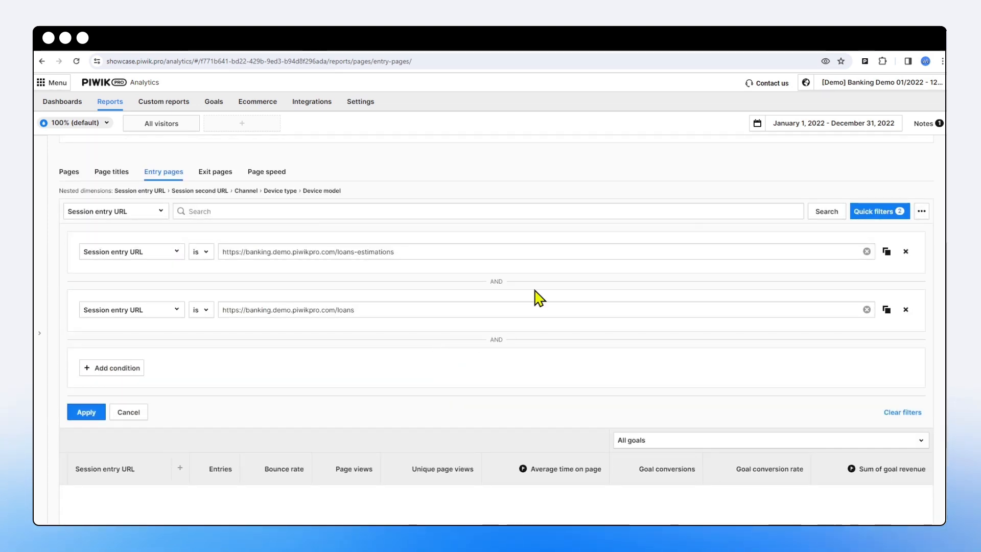
click(906, 309)
click(126, 311)
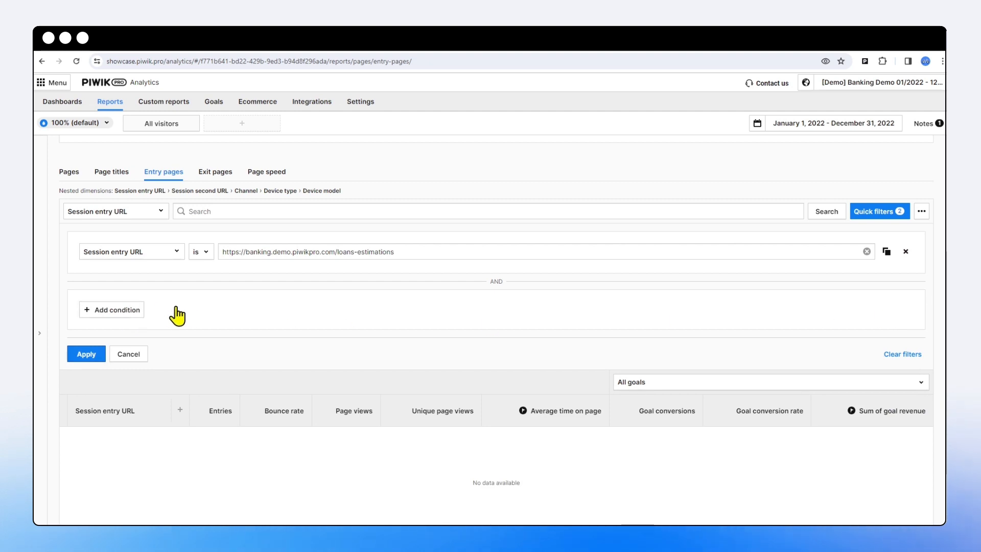
drag(395, 252, 336, 252)
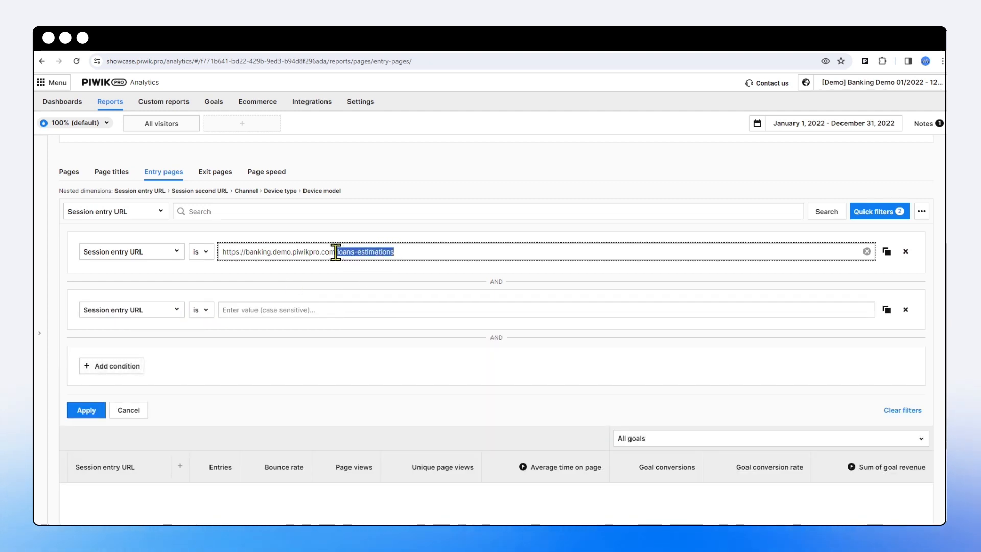
click(200, 252)
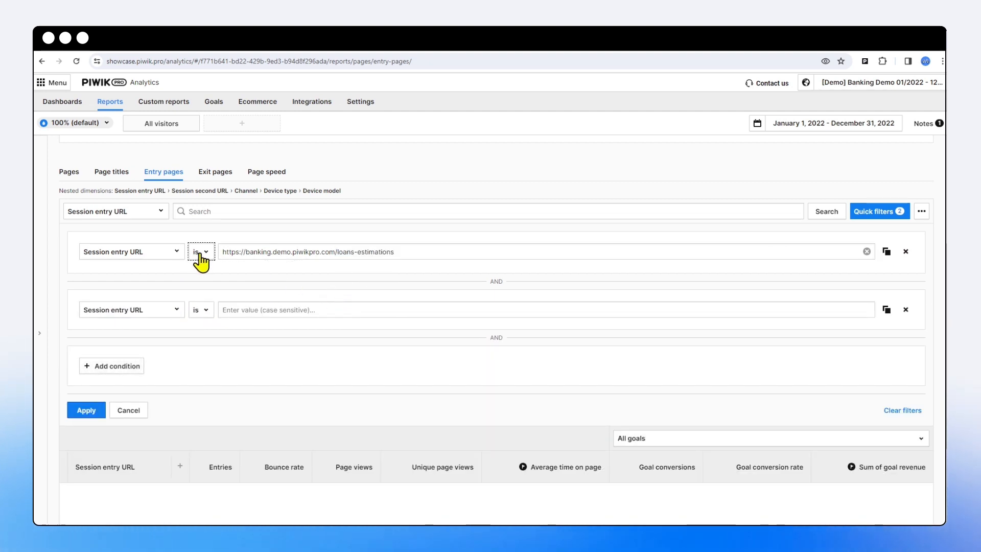
click(155, 300)
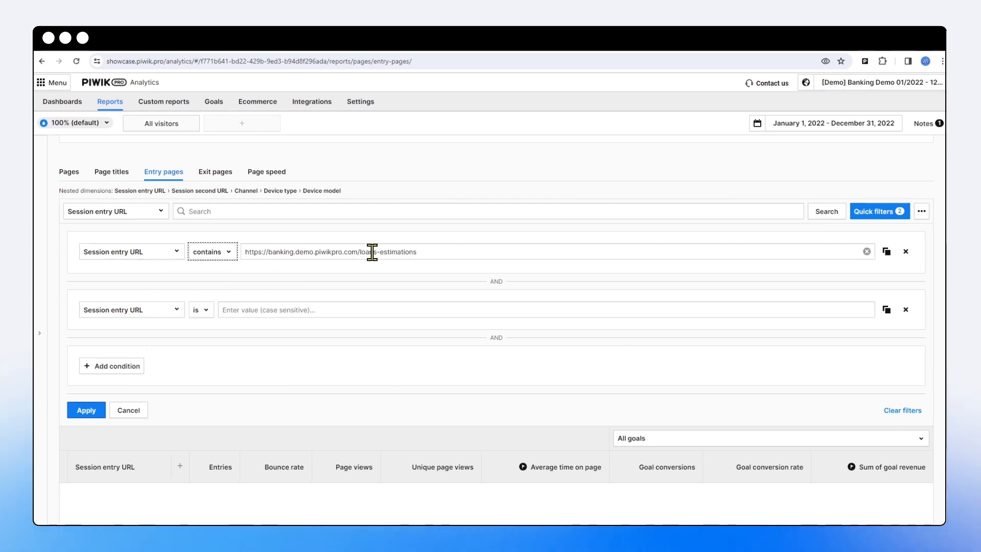
drag(361, 252, 498, 253)
key(BackSpace)
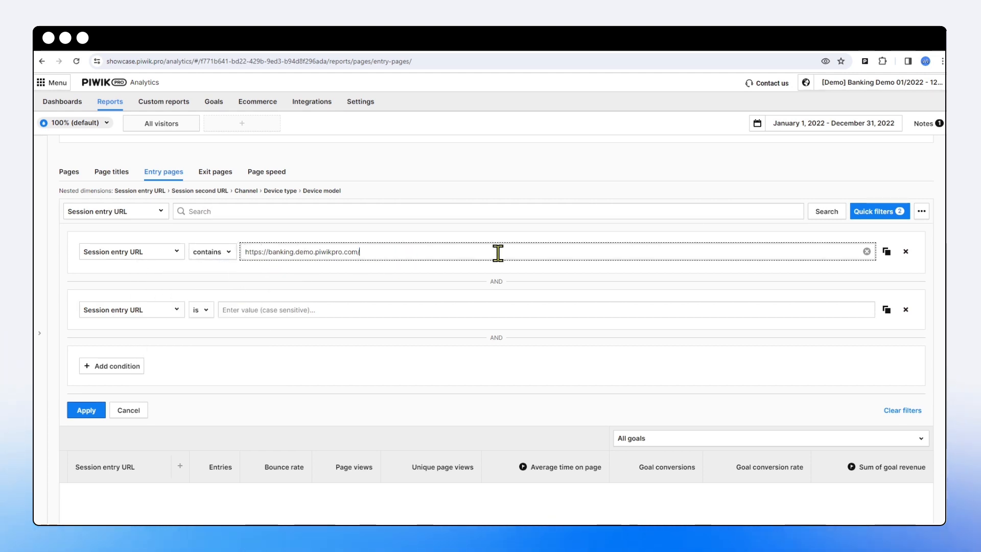
text(blog/)
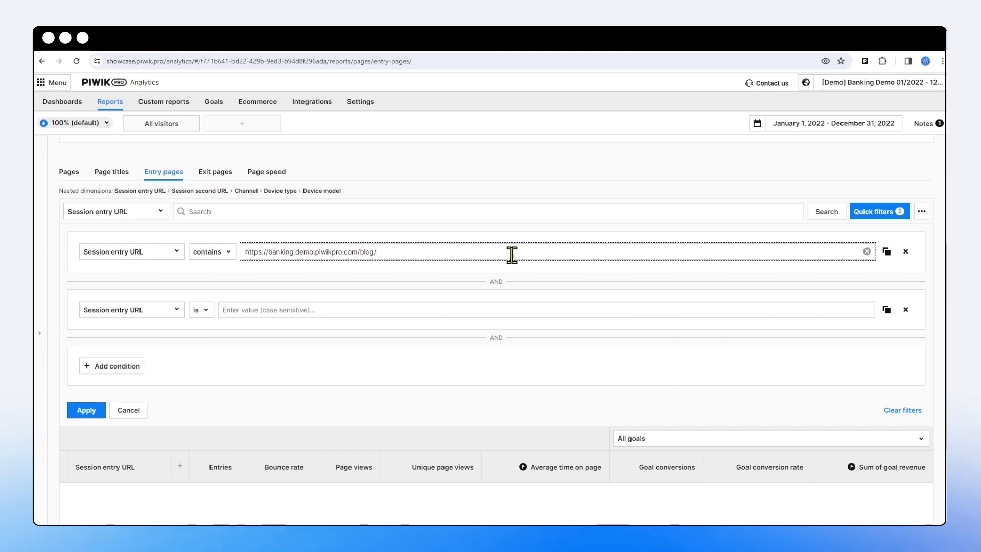
Set the second condition to Bounce rate is greater than 29 percent and apply the quick filters
click(155, 312)
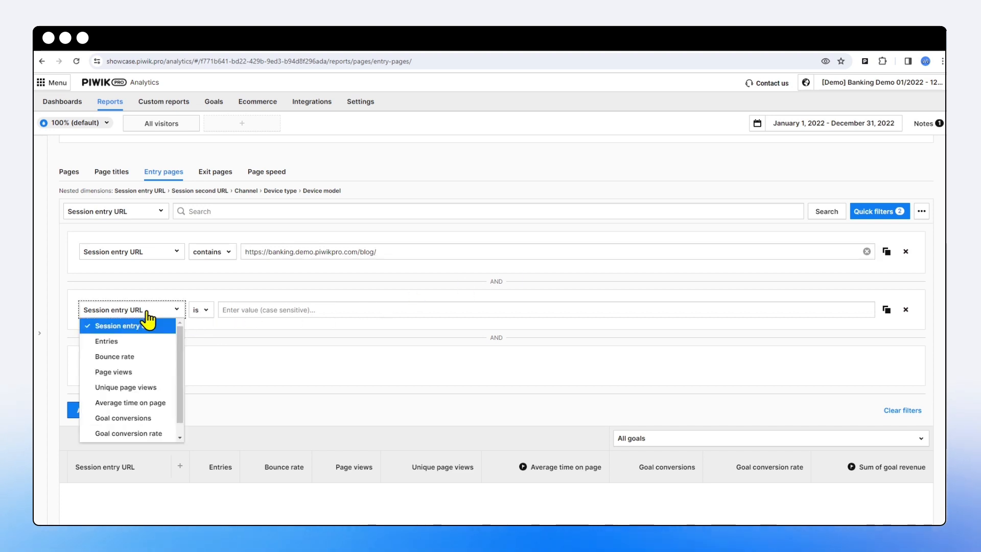
click(139, 356)
click(218, 320)
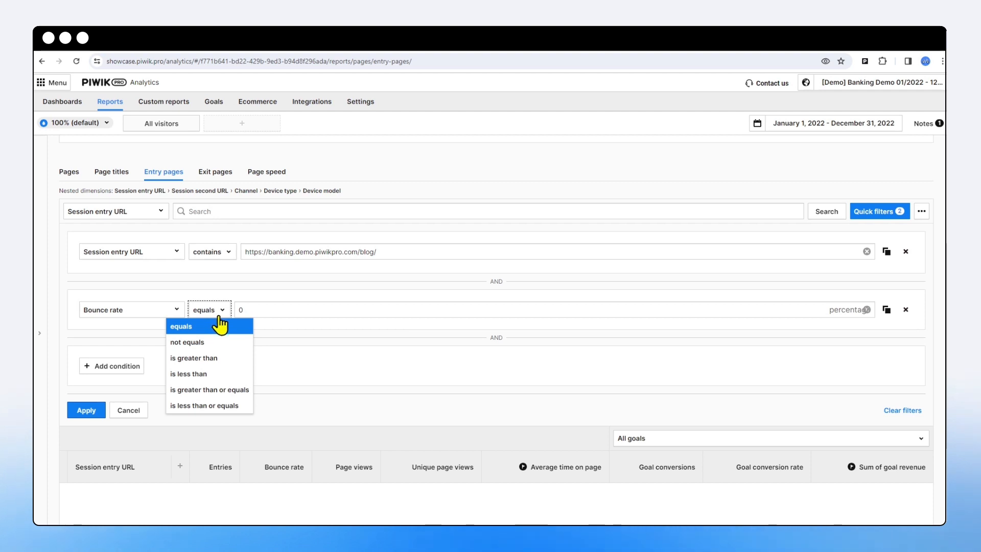
click(214, 358)
double_click(265, 310)
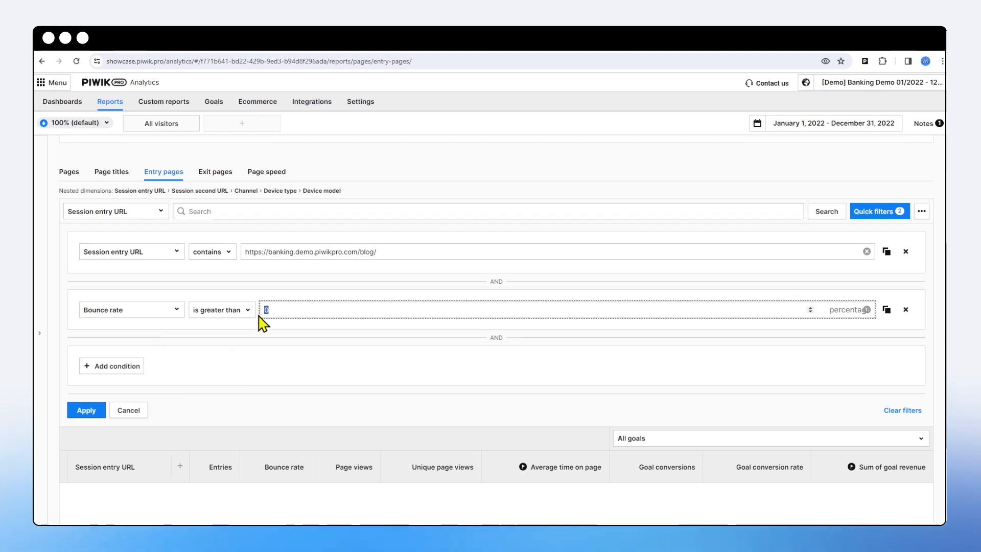
click(92, 410)
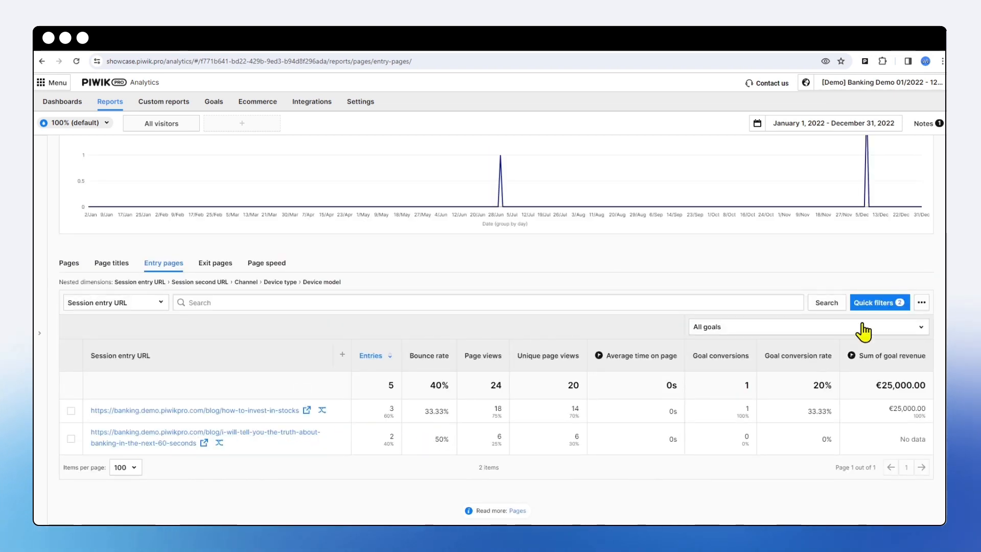
Review the applied quick filter conditions against the filtered rows and search the Session entry URLs for "stock"
click(869, 304)
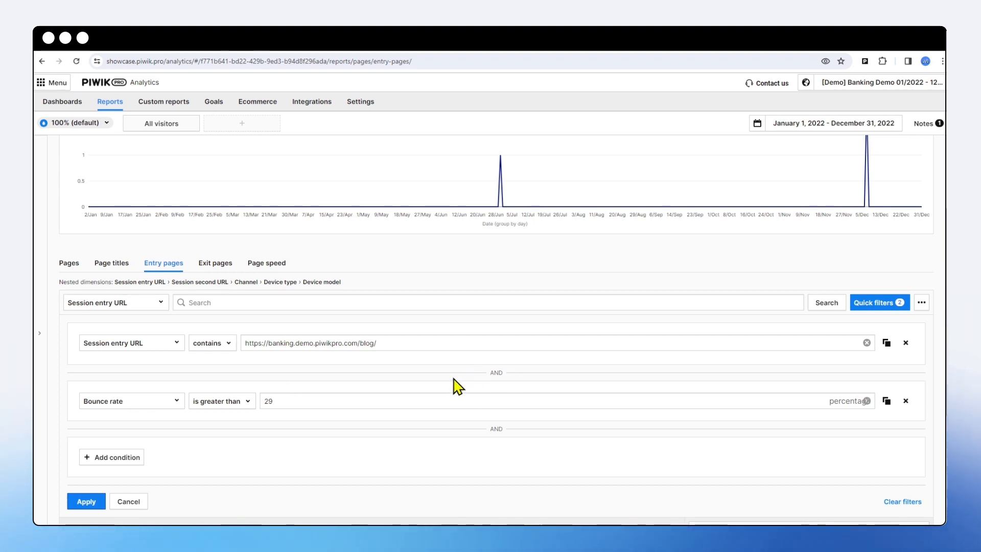
scroll(284, 419, down, 1)
scroll(284, 419, down, 4)
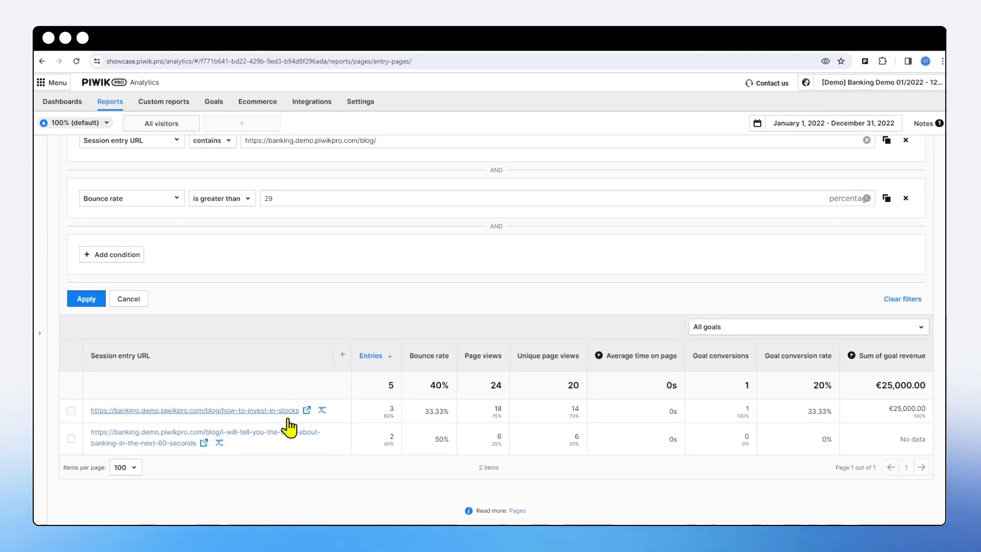
scroll(284, 424, up, 4)
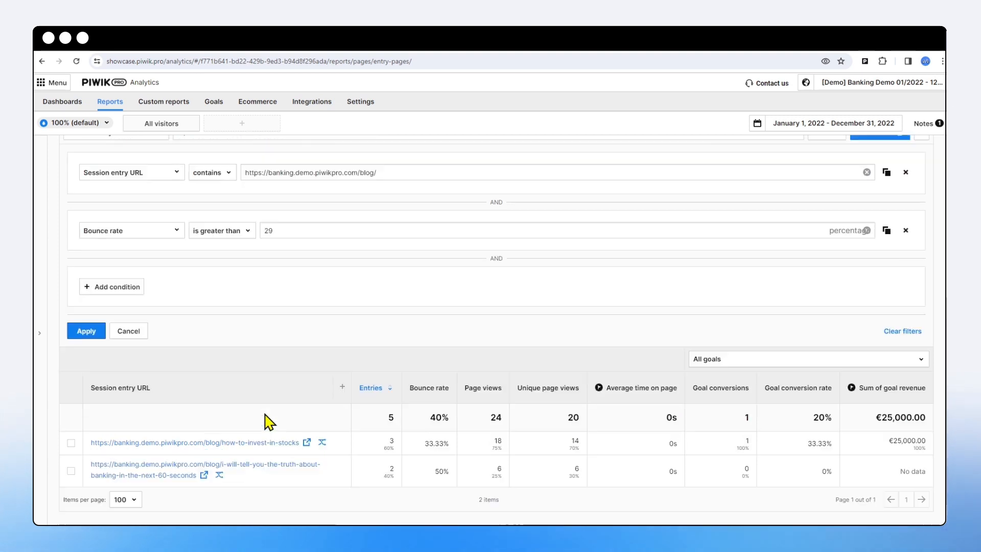
click(226, 295)
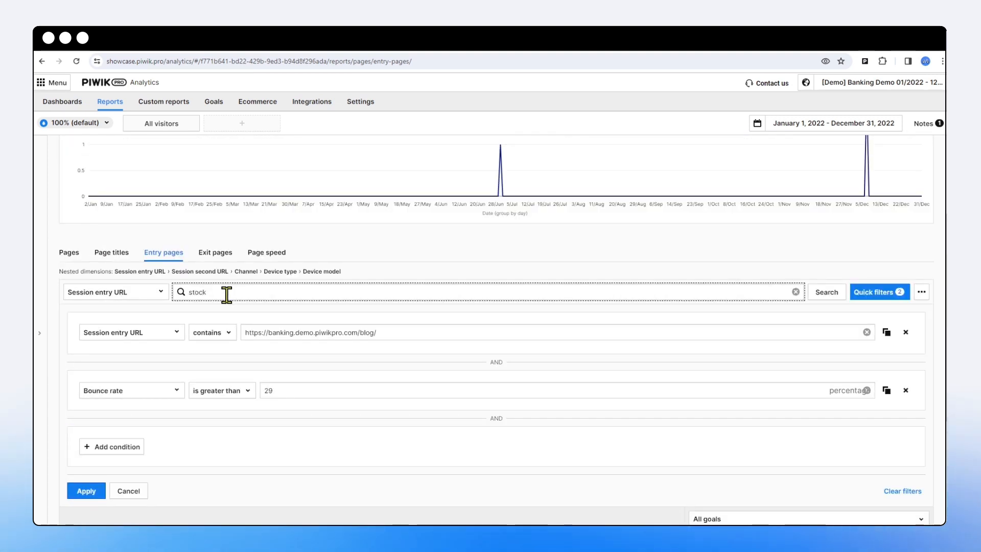
text(stock)
key(Return)
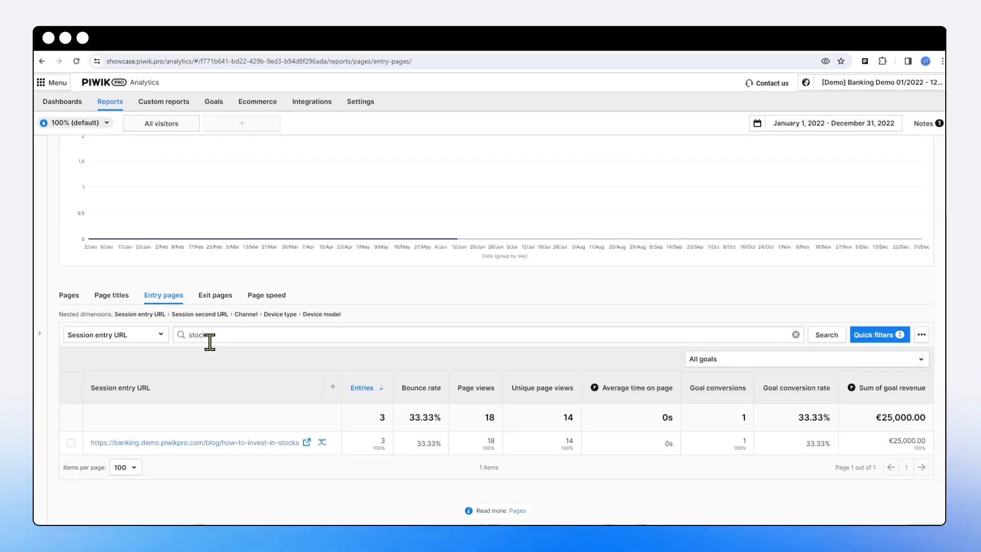
Check which dimension and metrics the table search can use, leaving Session entry URL selected
double_click(197, 334)
click(152, 338)
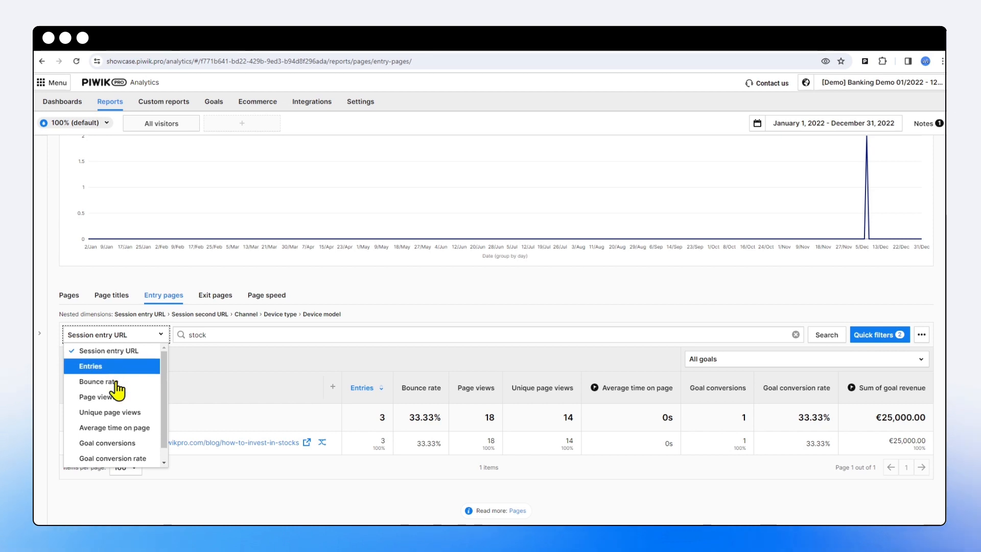
click(265, 367)
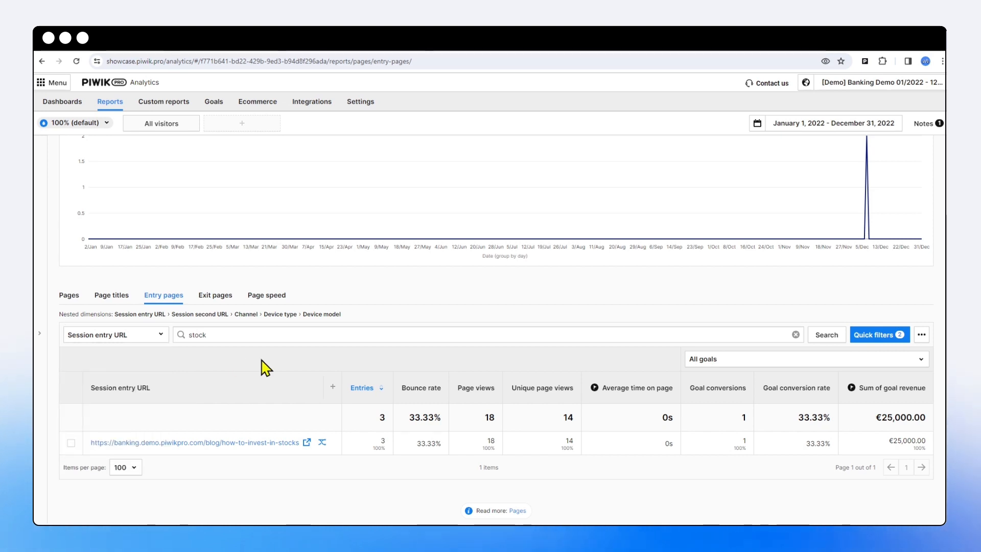
Clear all quick filters and remove the "stock" search from the Entry pages table
click(875, 337)
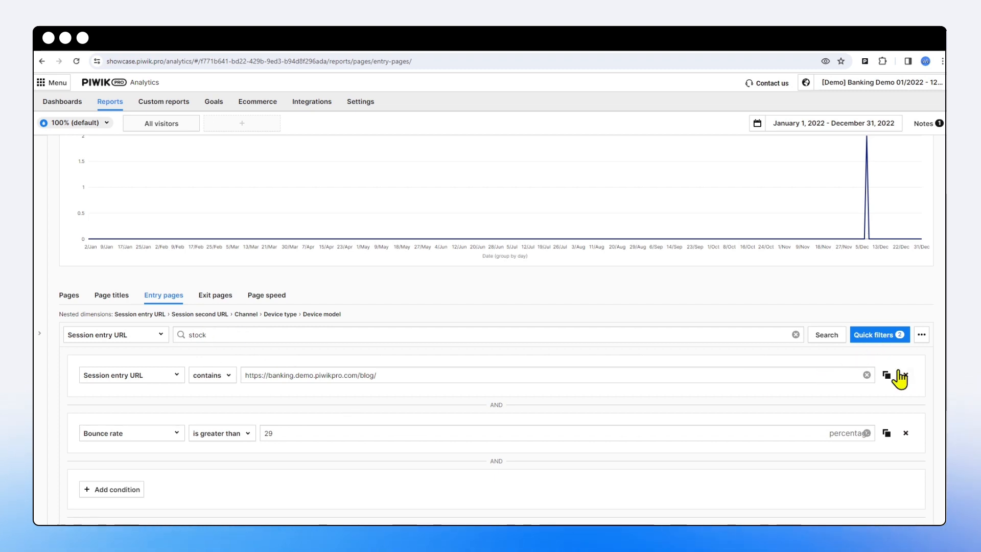
scroll(849, 358, down, 2)
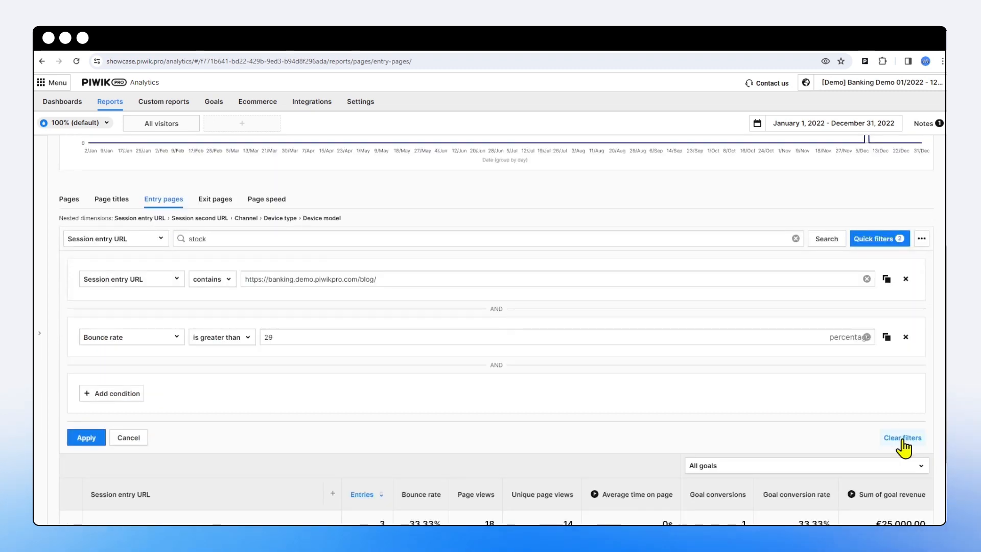
click(841, 436)
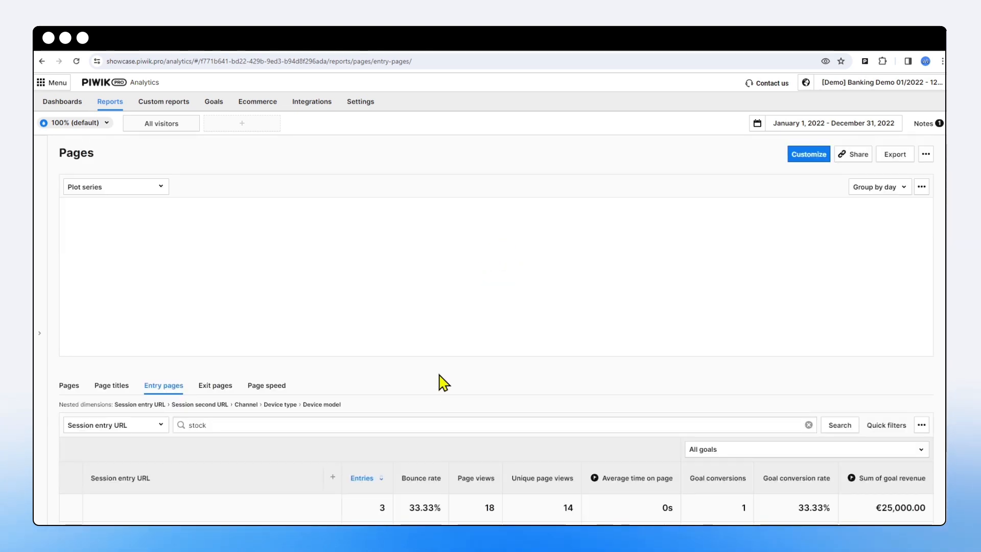
scroll(440, 382, down, 2)
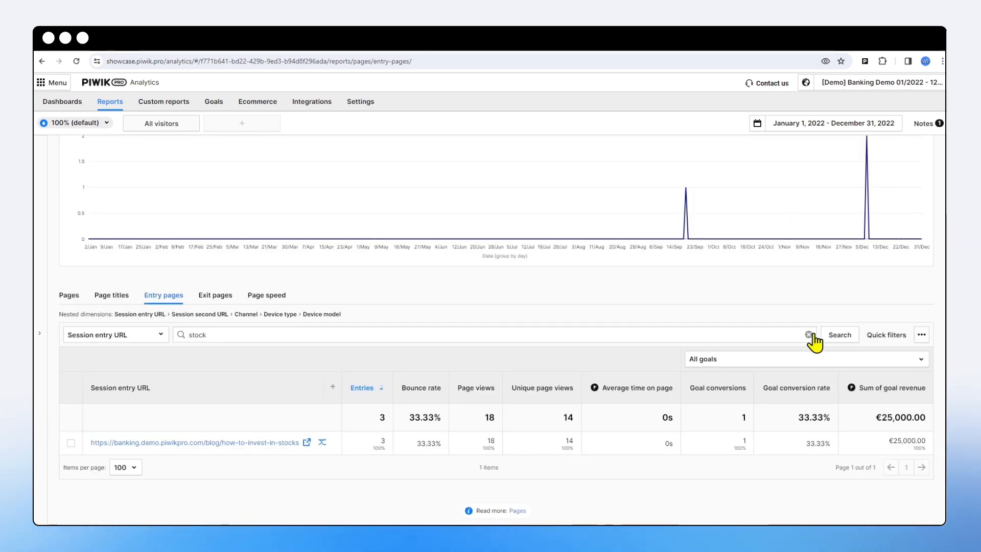
click(809, 334)
scroll(511, 327, down, 3)
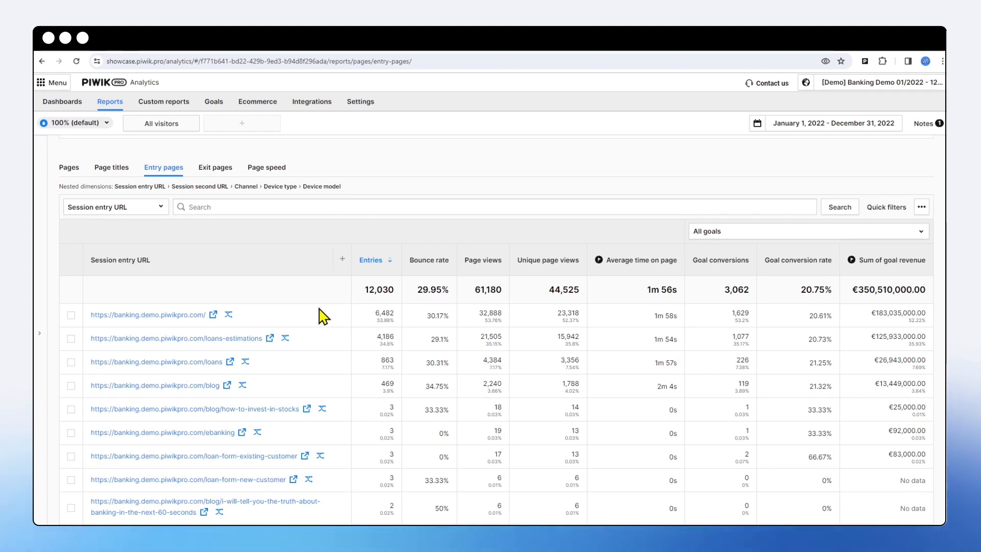
Review the table's search field and its list of searchable columns without changing the selection
click(207, 206)
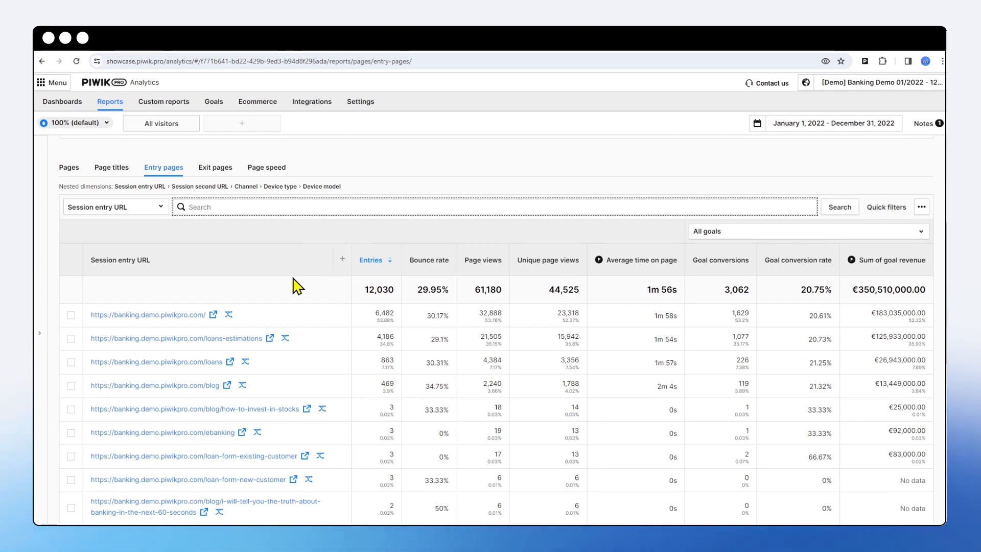
click(131, 208)
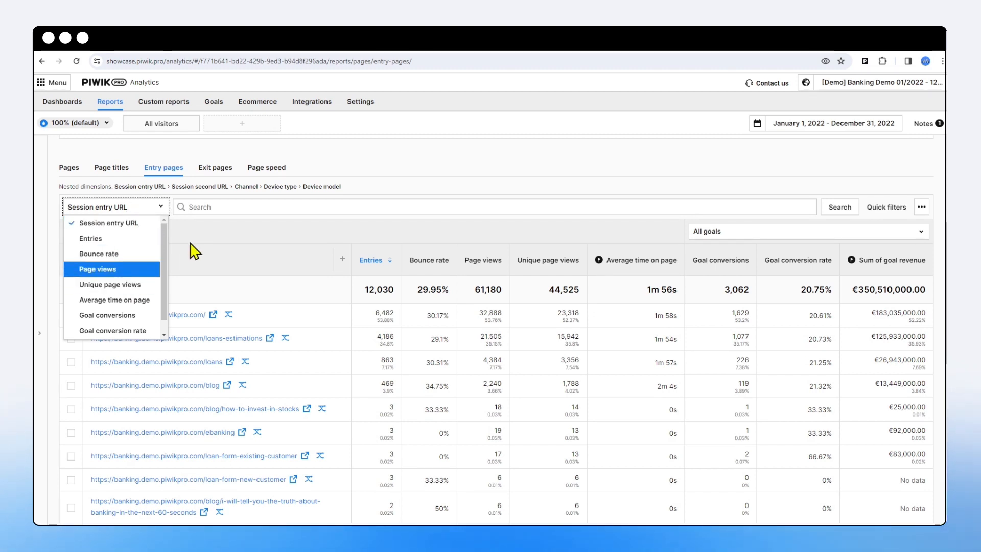
click(223, 247)
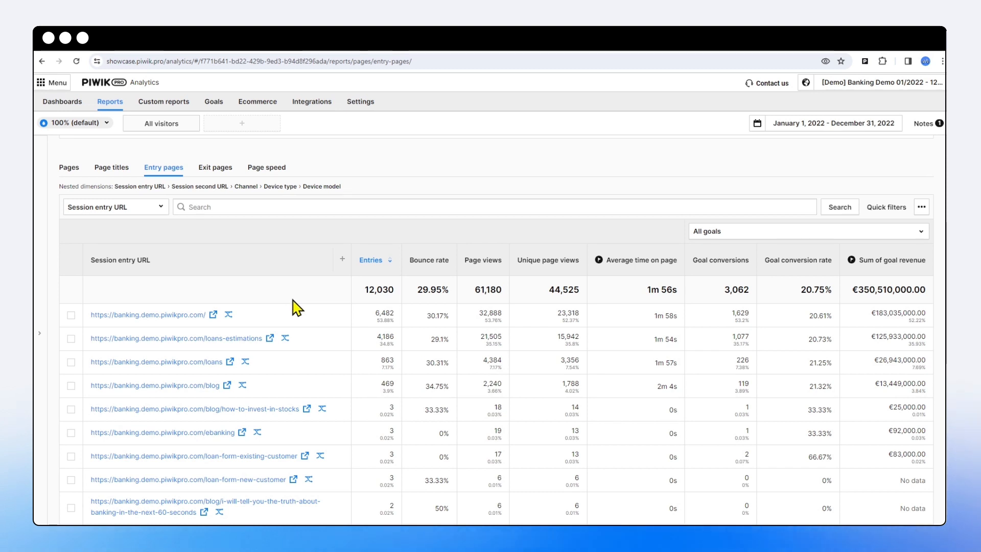
Add Source / medium as a secondary dimension to the Entry pages table and check for it among the searchable columns
click(343, 259)
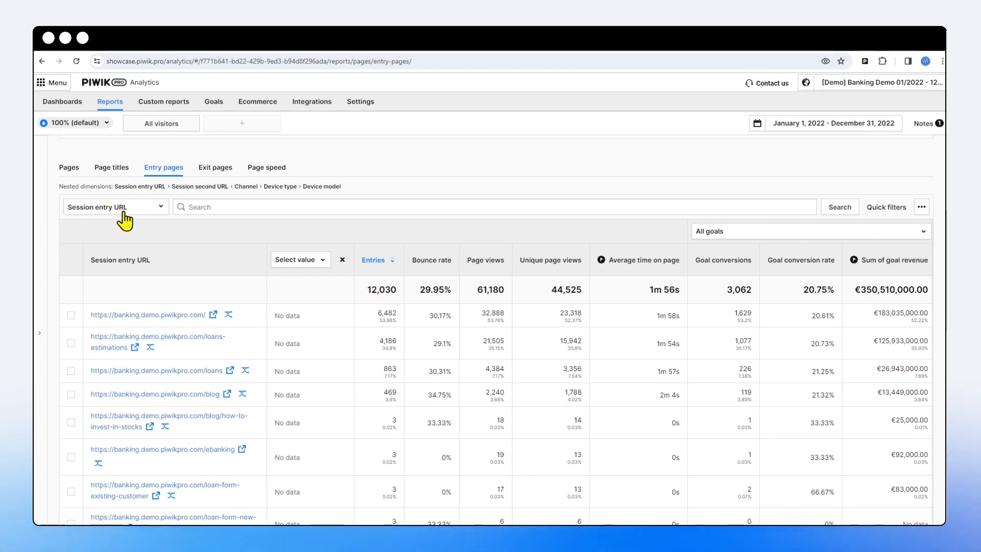
click(309, 263)
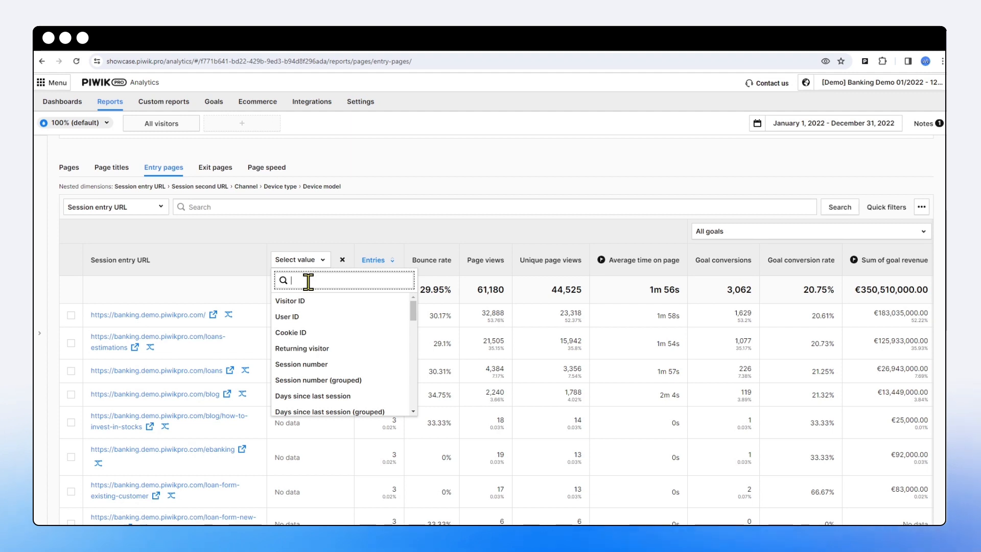
text(sou)
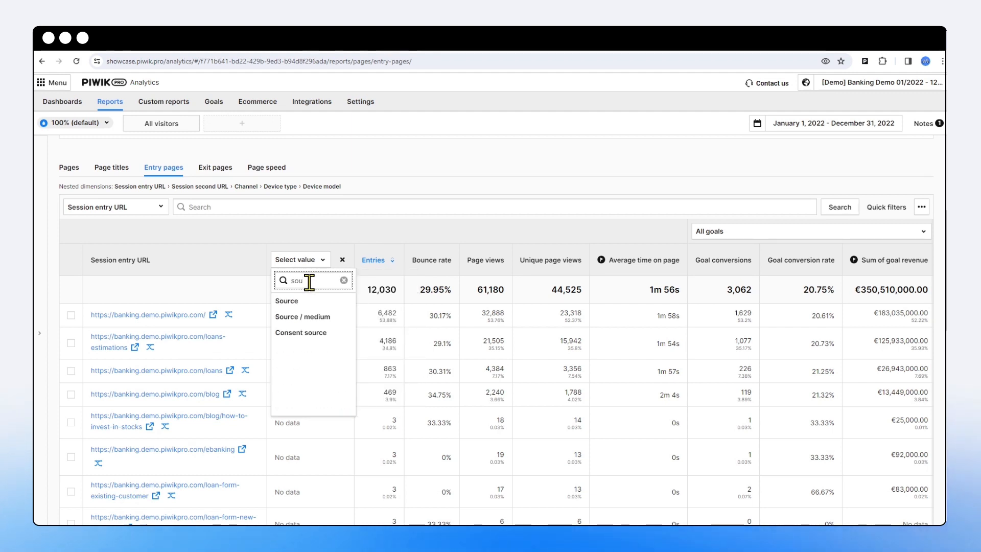
click(314, 317)
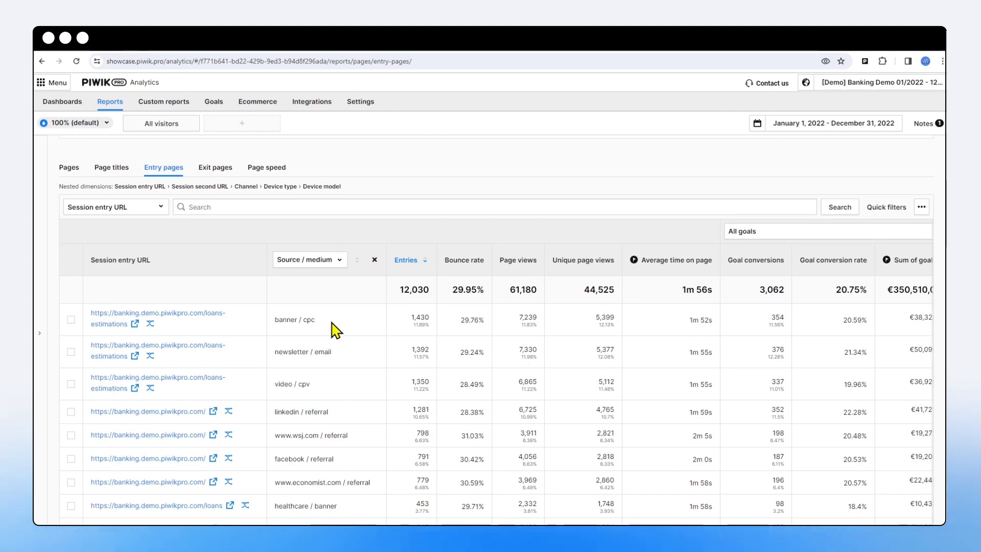
click(135, 208)
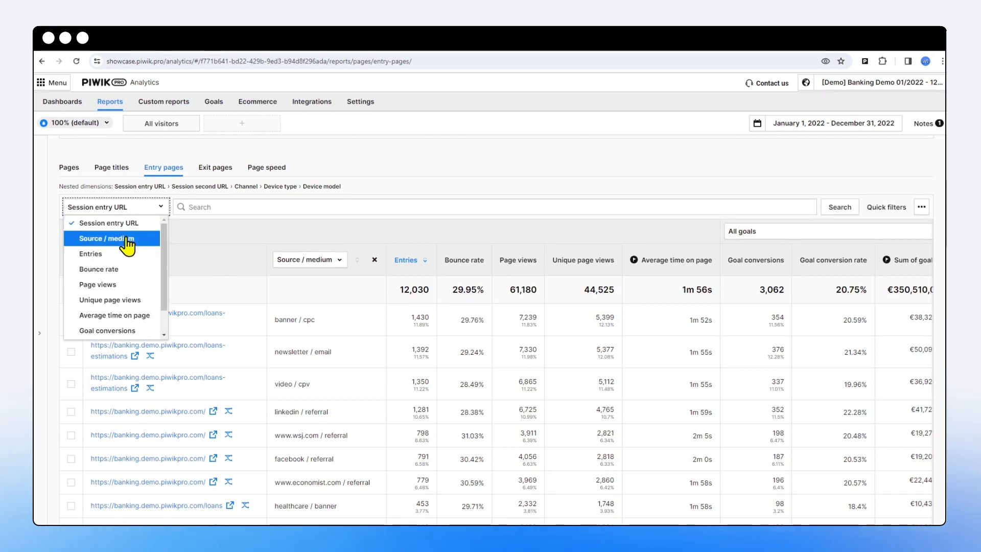
click(319, 299)
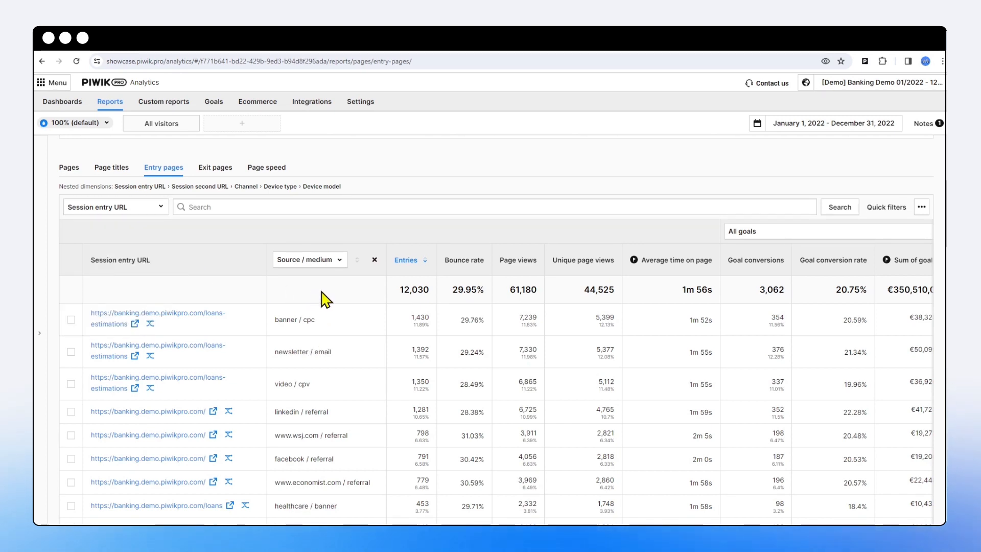
Add a quick filter condition to the Entry pages table based on the Source / medium dimension
click(886, 208)
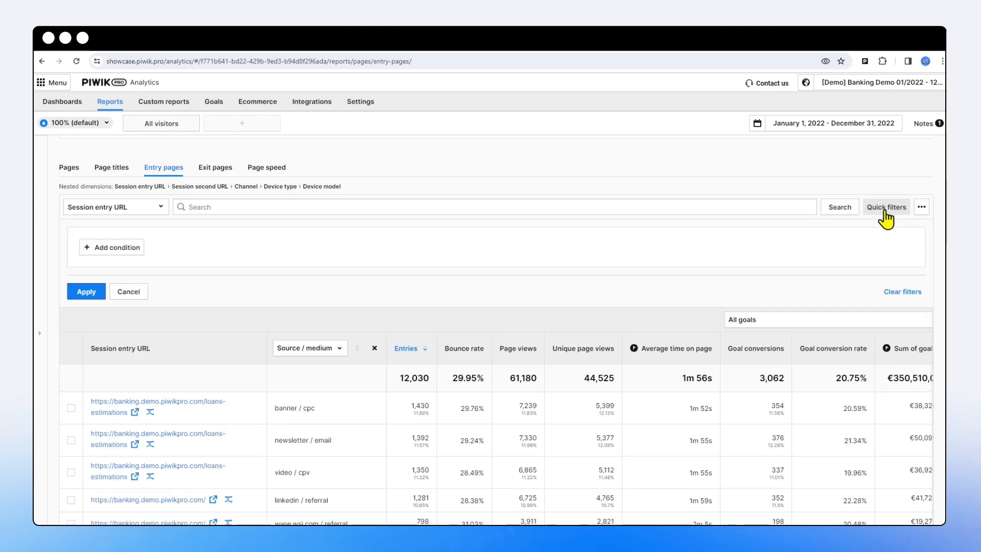
click(122, 248)
click(202, 248)
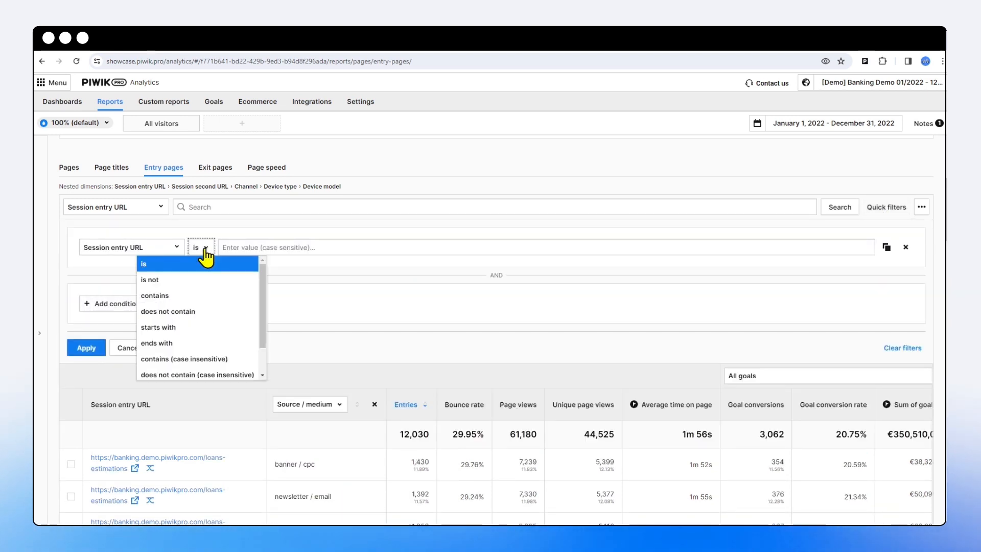
click(164, 245)
click(164, 250)
click(179, 278)
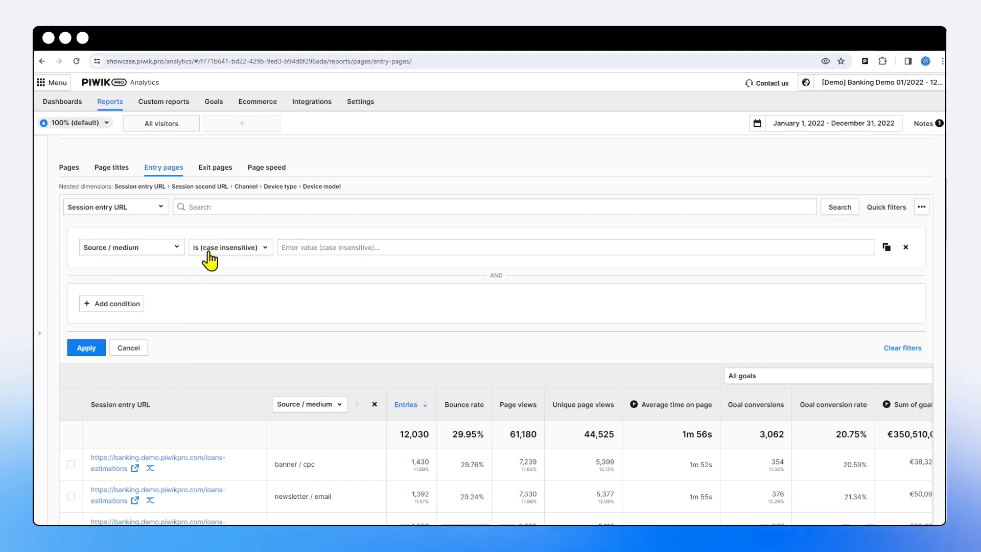
Set the Source / medium condition to contains (case insensitive) "direct" and apply the quick filter
click(208, 247)
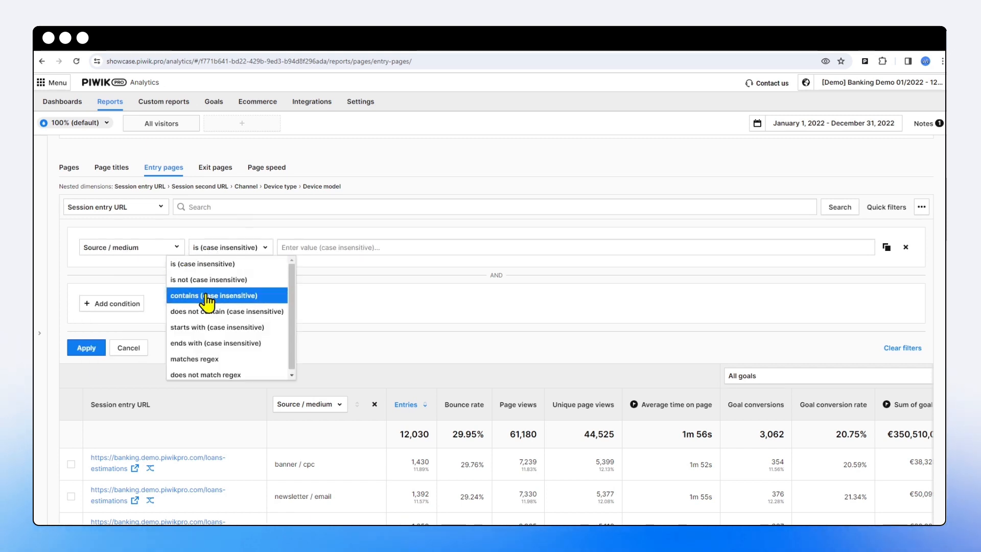
click(230, 299)
click(327, 250)
text(di)
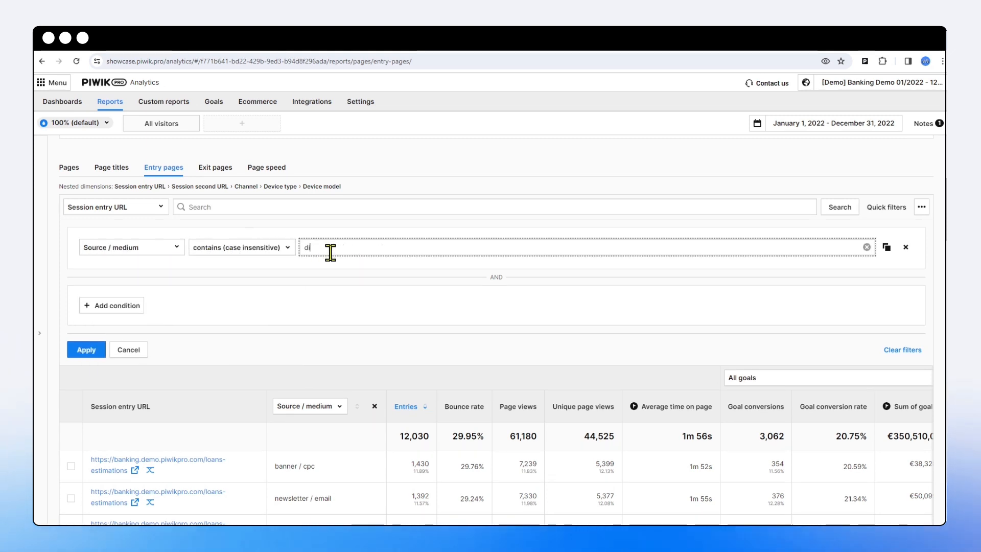
text(rect)
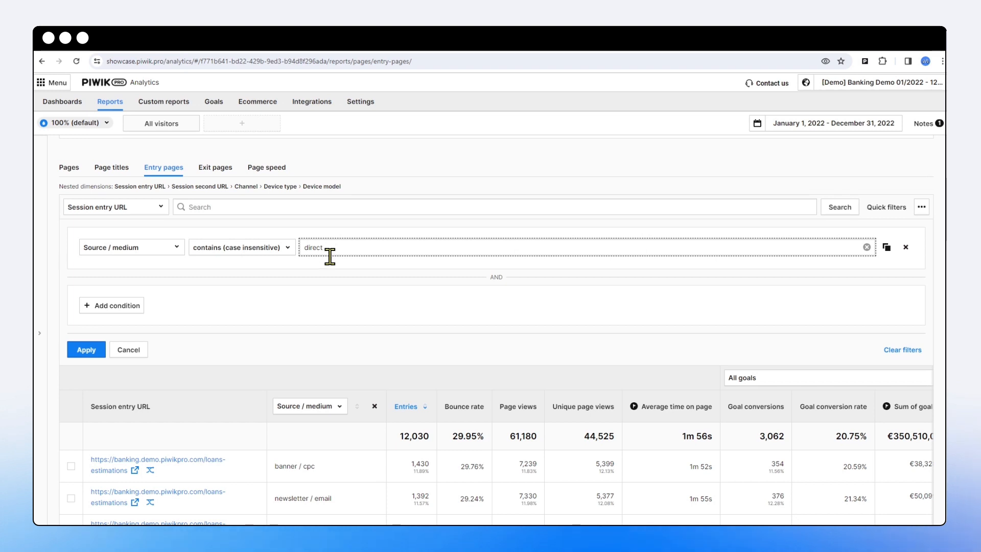
click(86, 351)
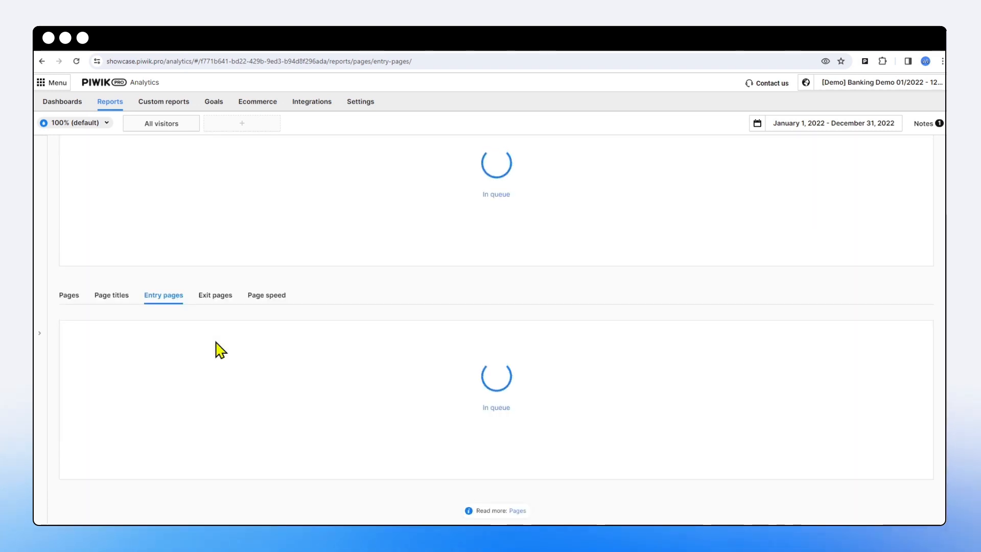
scroll(221, 350, down, 3)
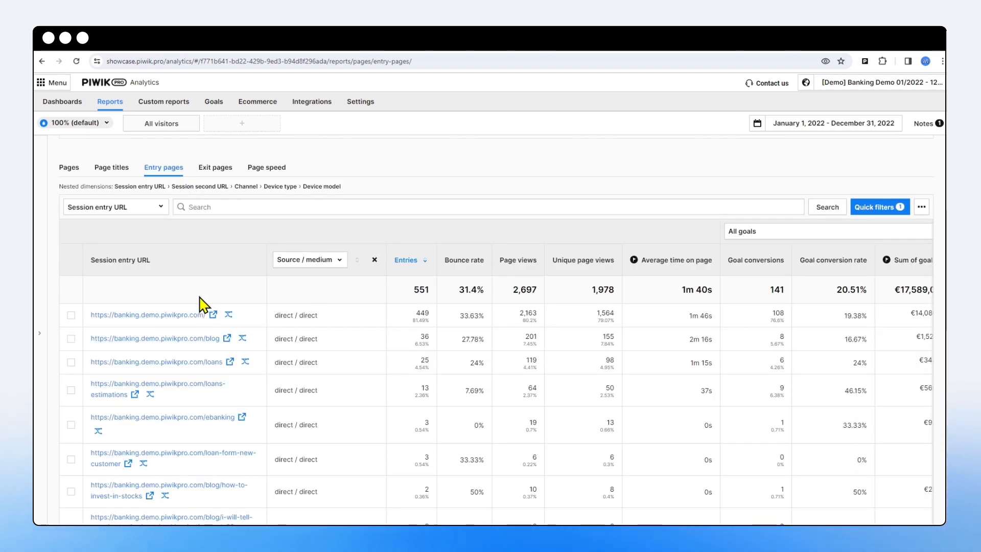
Search the table for rows with a minimum of 5 goal conversions and show goal metrics for Consumer Loan (Apply now)
scroll(207, 347, down, 6)
scroll(310, 430, up, 5)
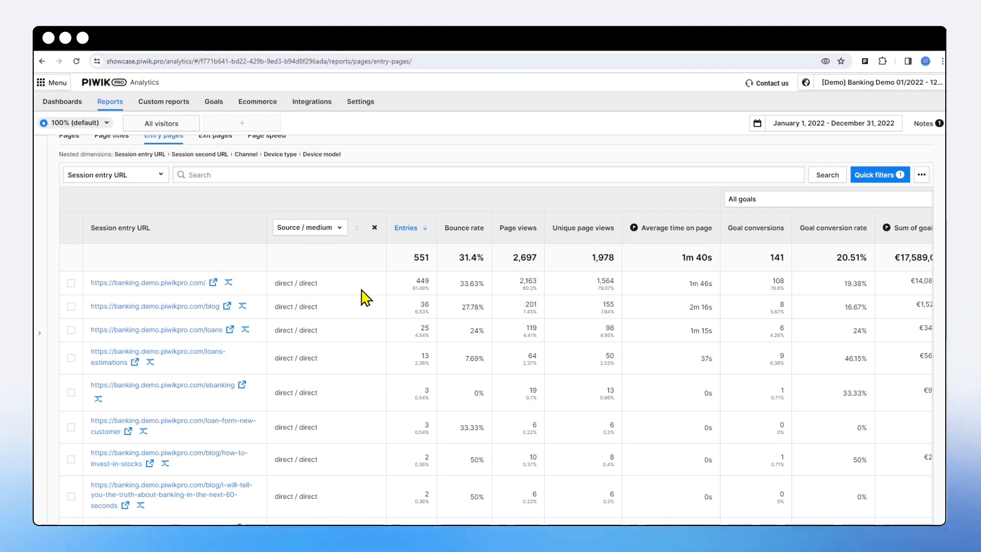
scroll(362, 291, up, 1)
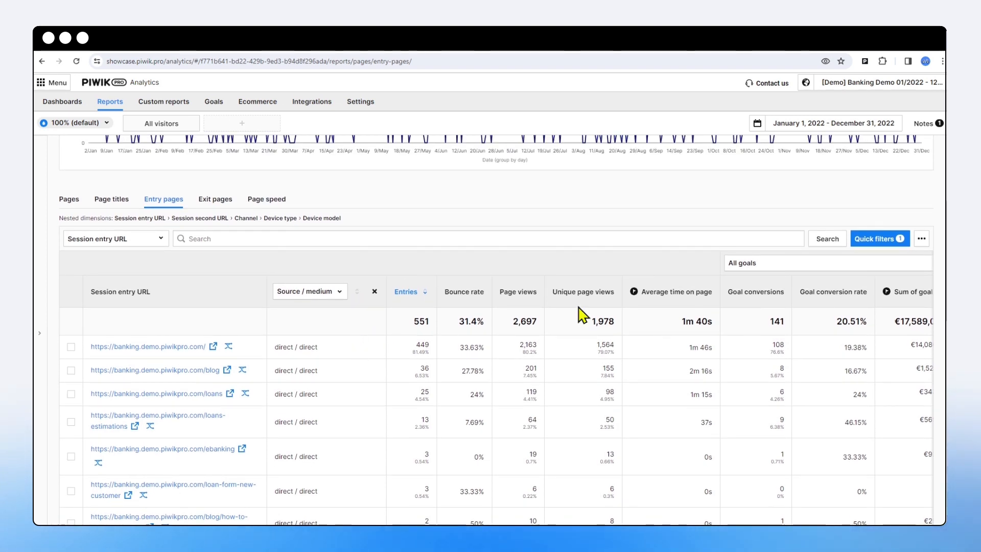
click(156, 239)
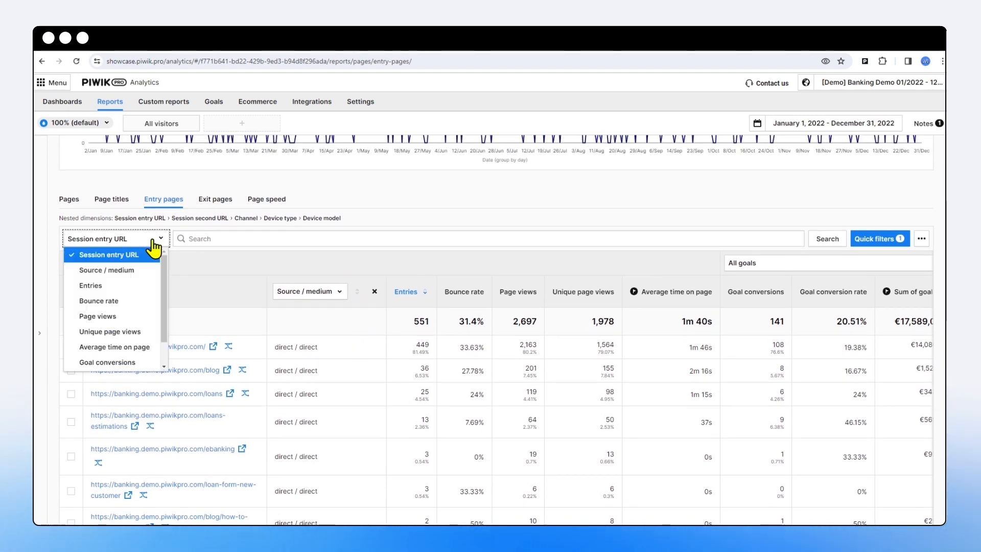
click(121, 363)
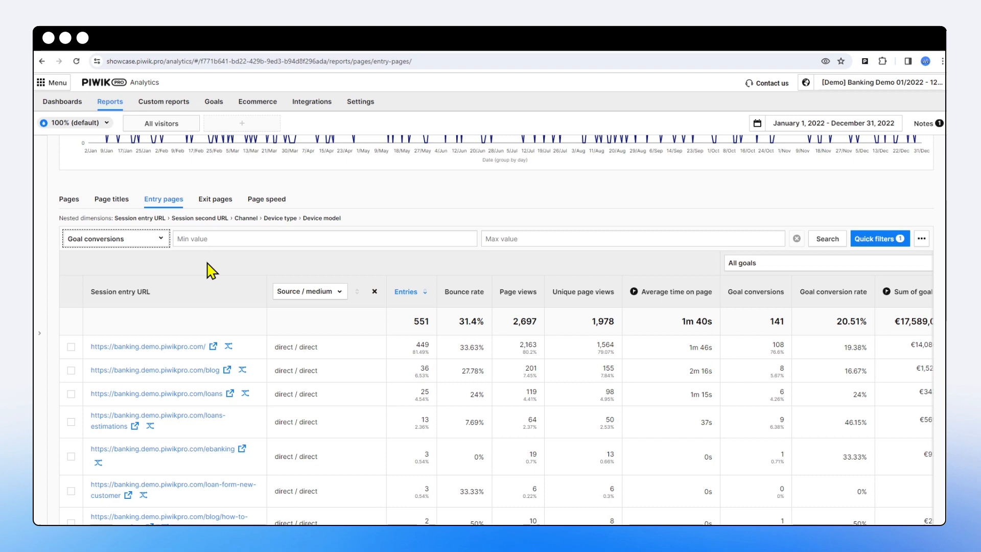
click(200, 238)
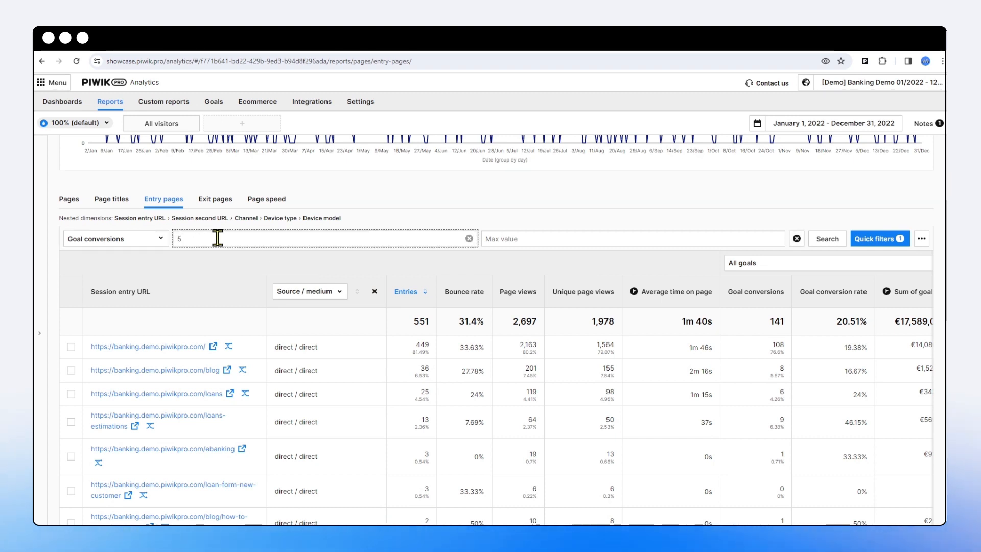
text(5)
click(827, 239)
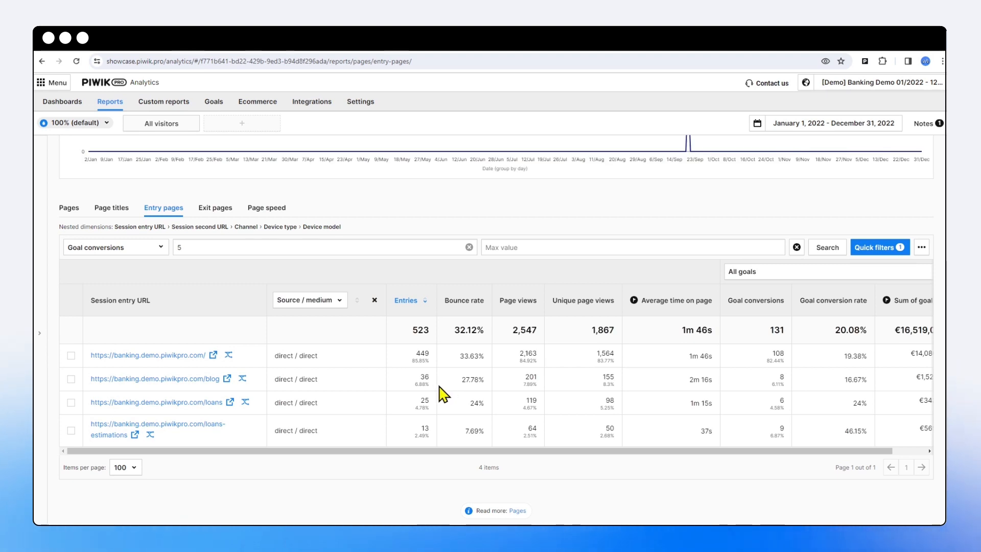
click(746, 273)
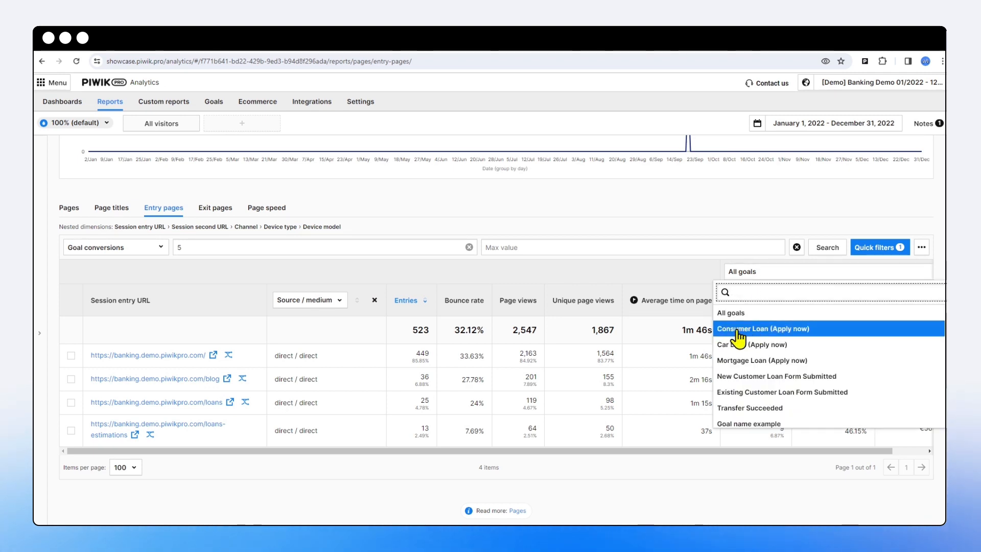
click(739, 339)
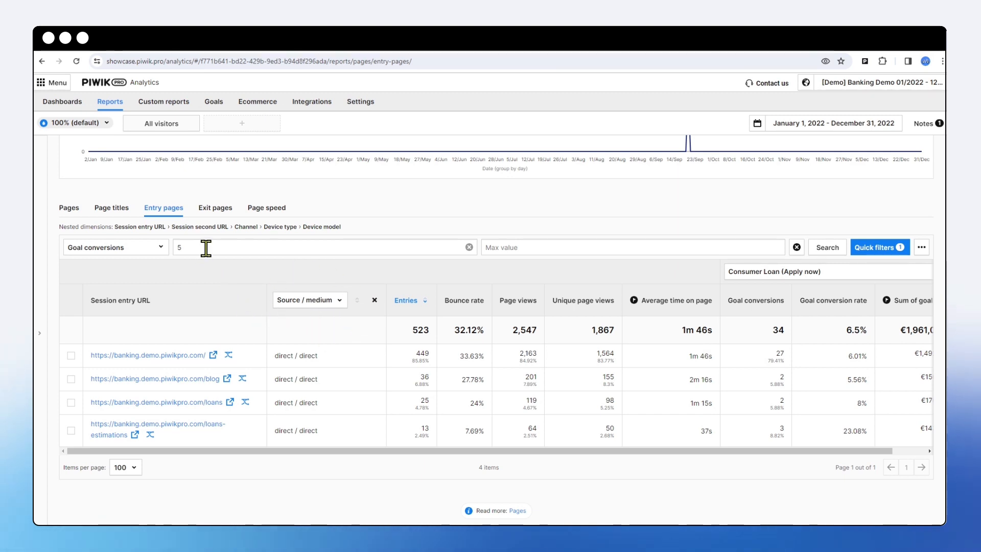
Review the applied Source / medium quick filter condition together with the goal conversions search and the filtered rows
click(862, 249)
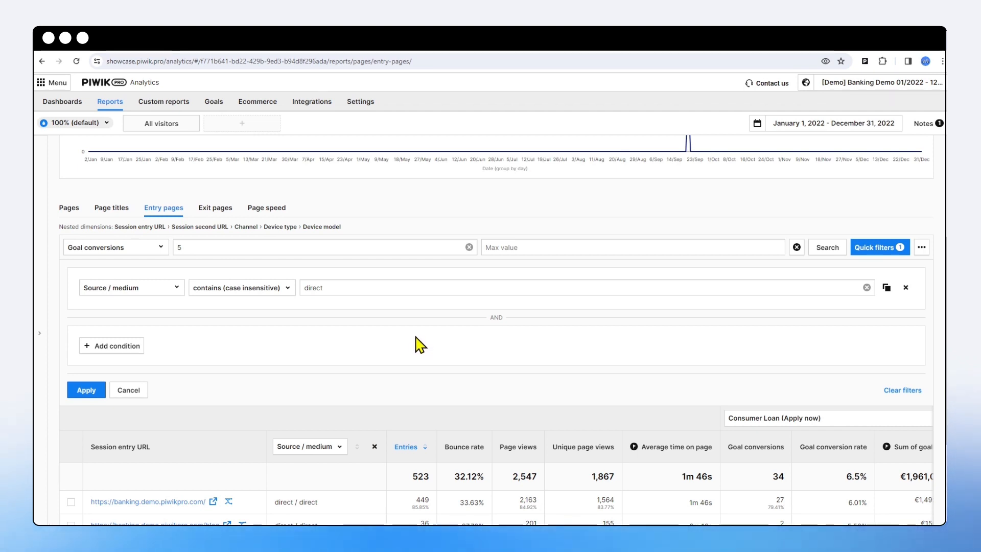
scroll(420, 348, down, 3)
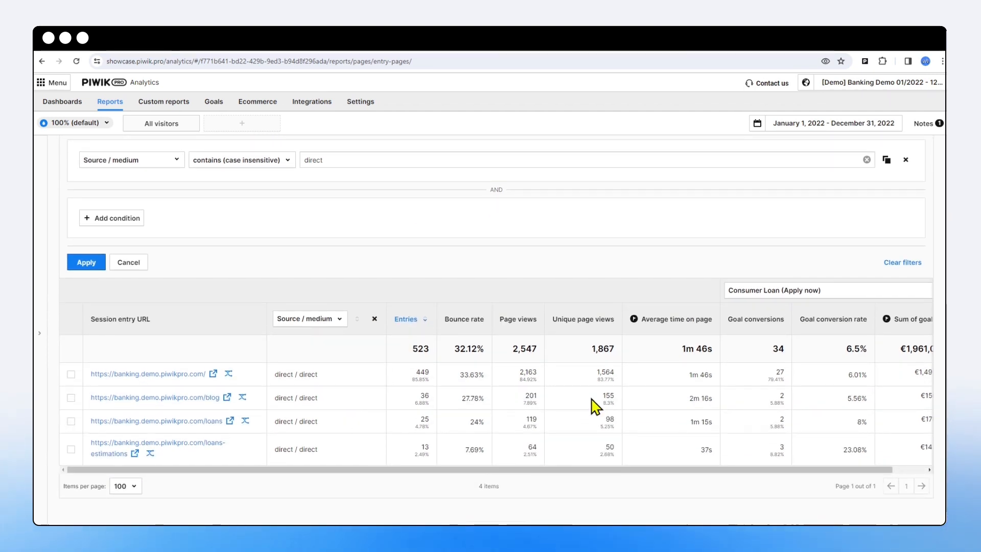
scroll(384, 401, up, 3)
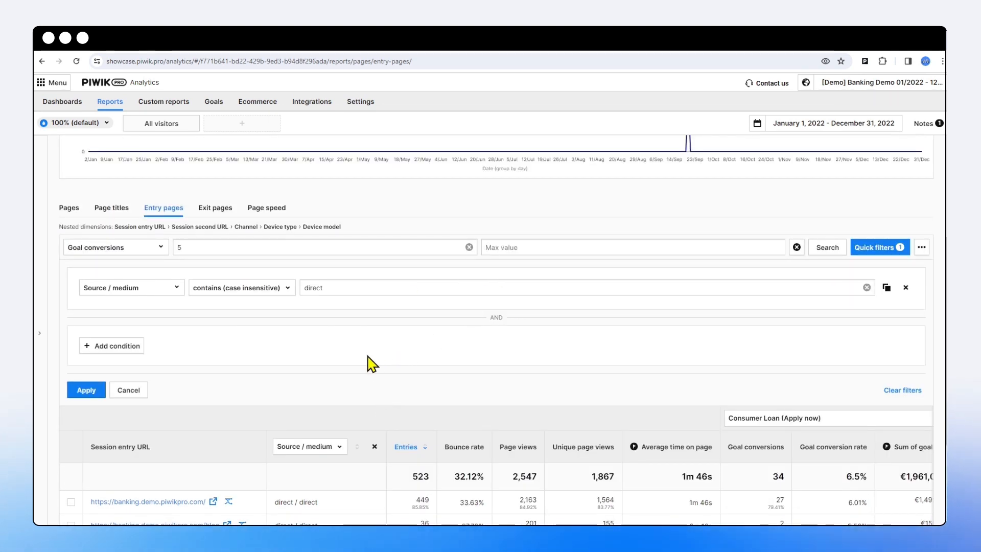
scroll(382, 329, down, 2)
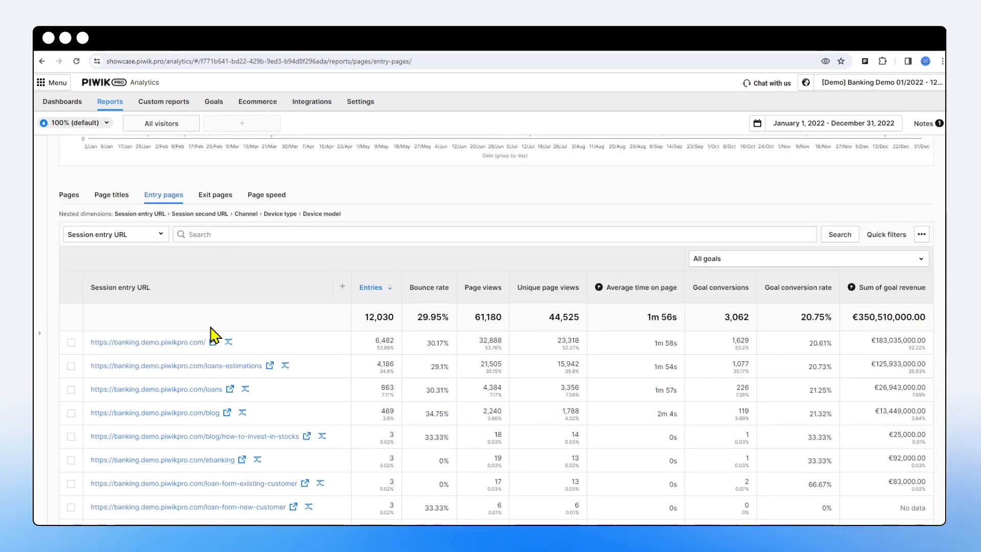
Plot Page views as an extra series on the Pages chart and remove it again
scroll(211, 335, up, 3)
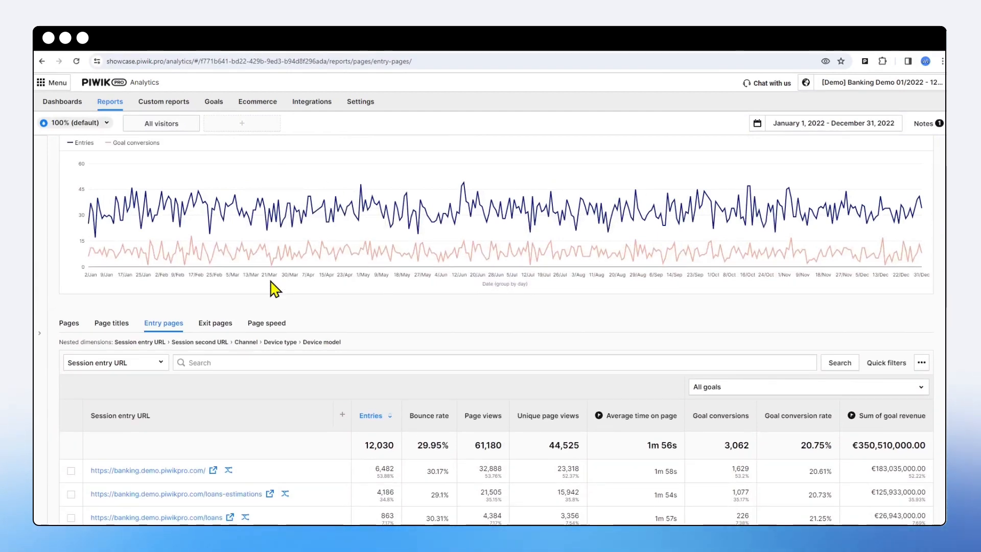
scroll(271, 281, up, 1)
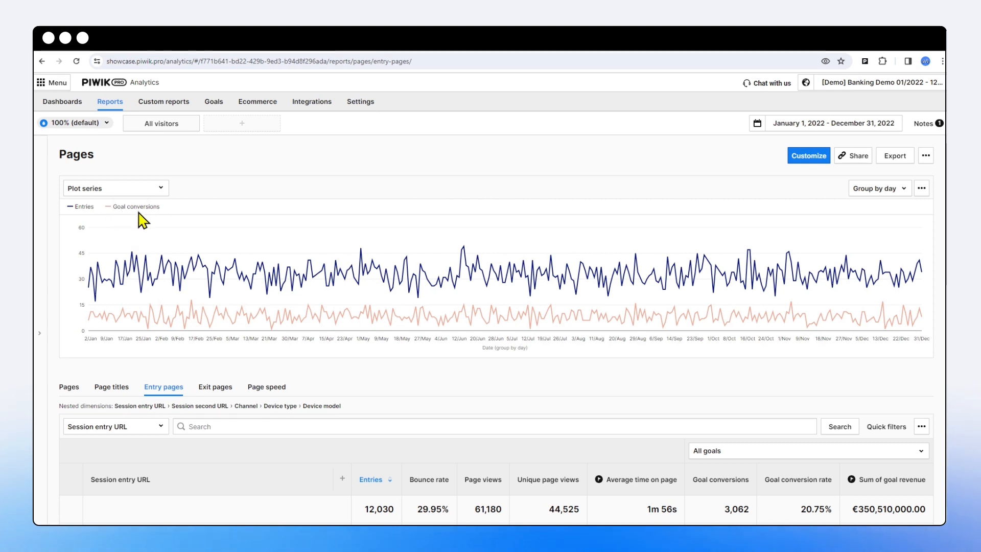
click(142, 192)
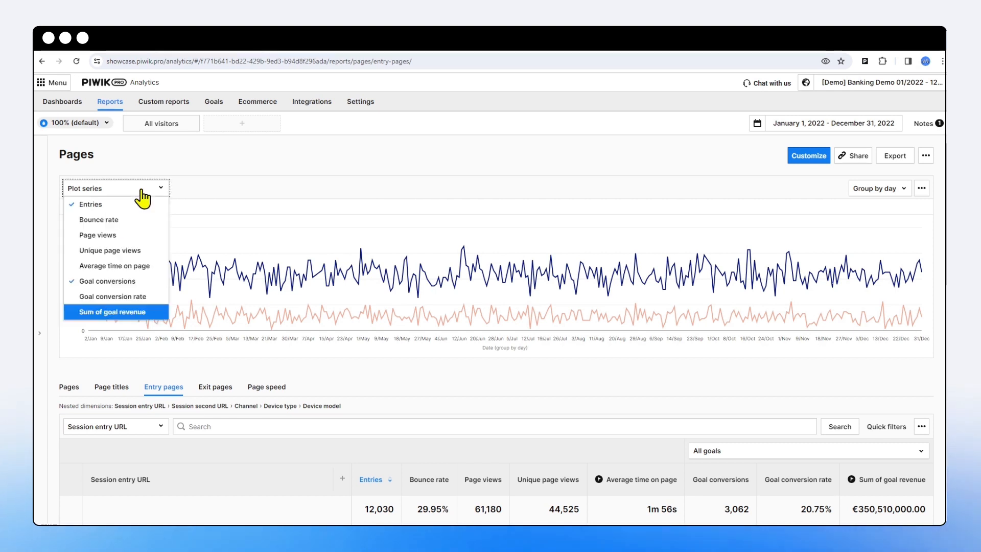
click(108, 239)
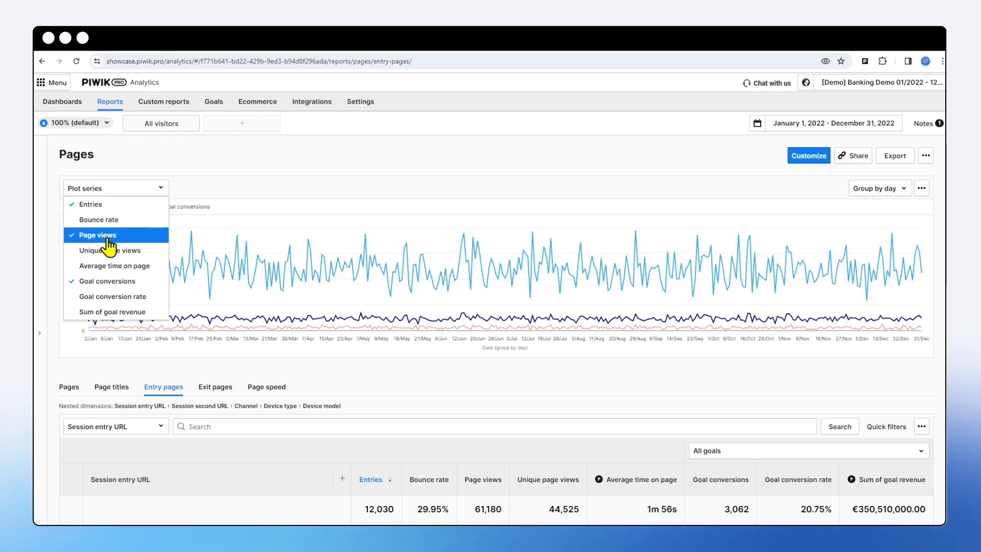
click(111, 238)
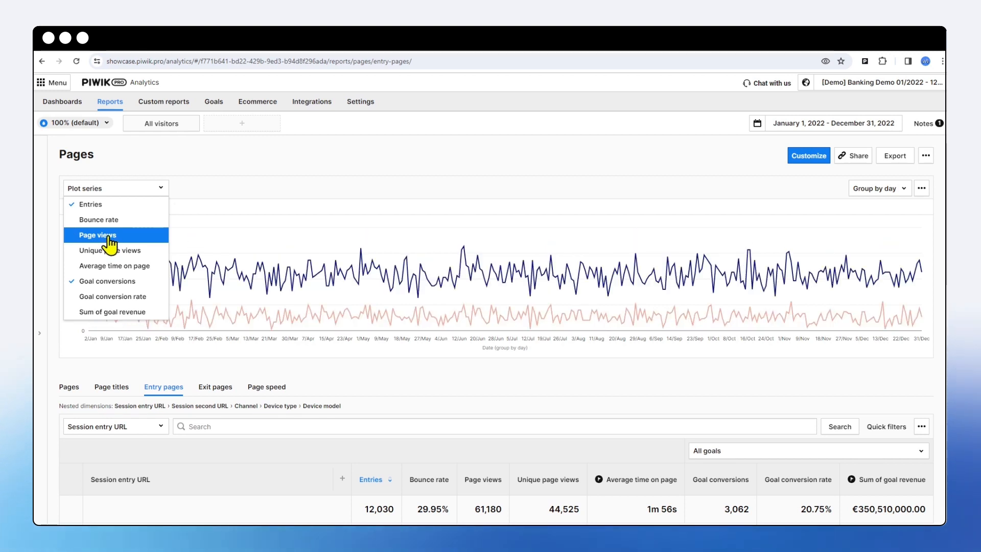
Remove Goal conversions from the chart so only Entries is plotted, and check the list of available series
click(109, 281)
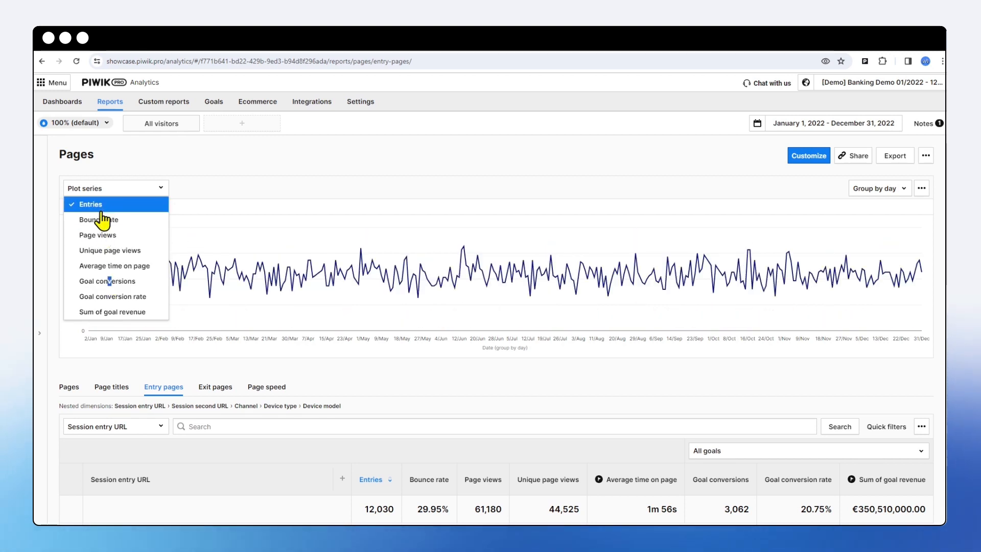
click(212, 197)
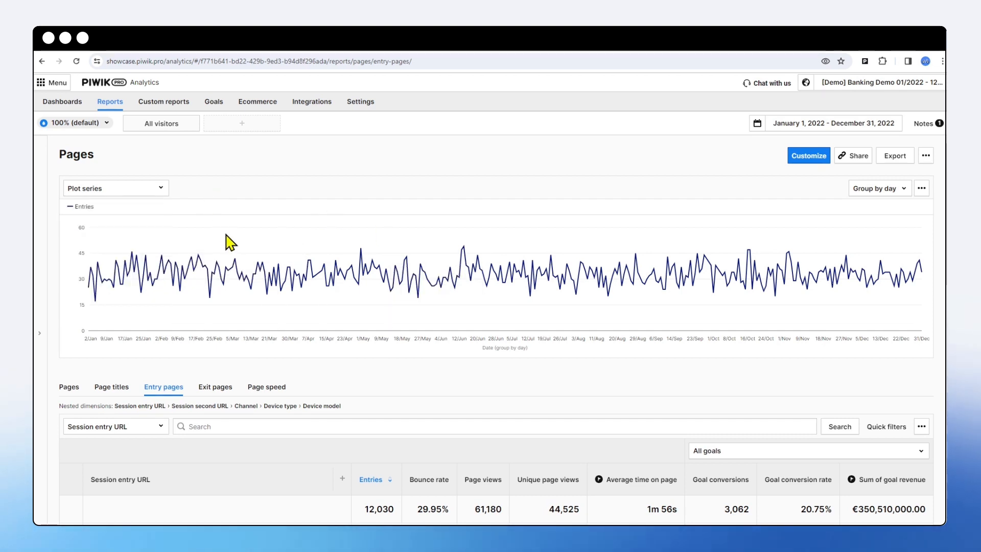
click(131, 189)
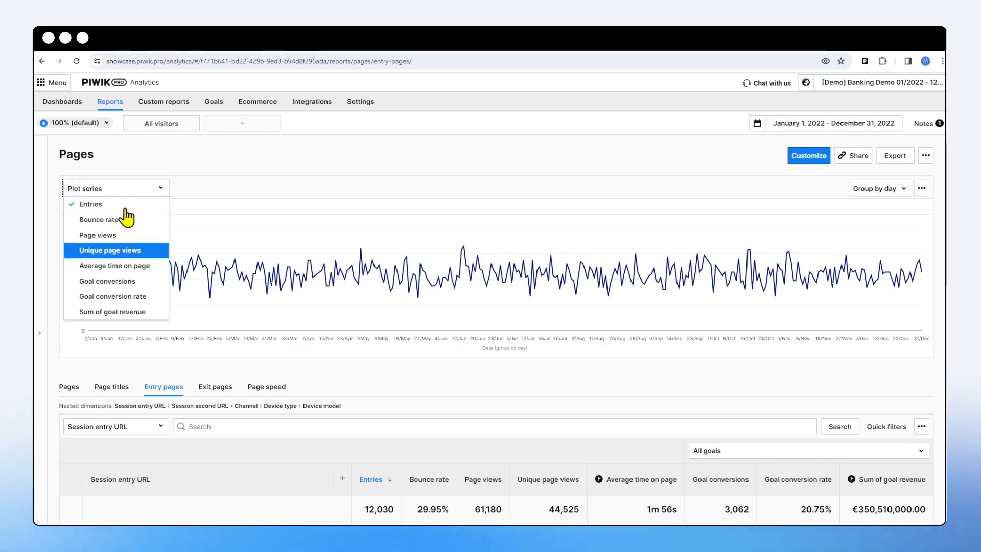
click(222, 193)
scroll(278, 287, down, 3)
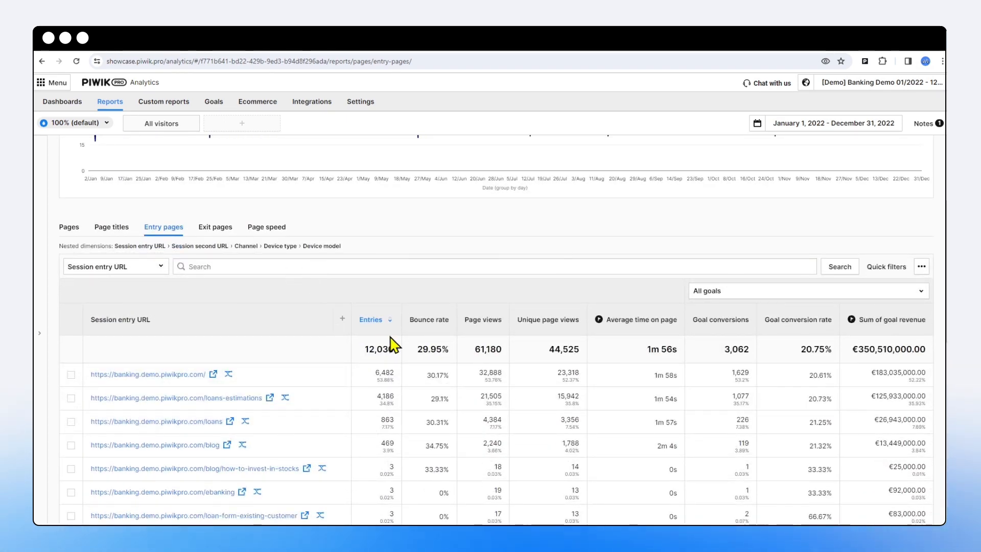
Group the Entries chart by month and check the other available time groupings
scroll(242, 352, up, 3)
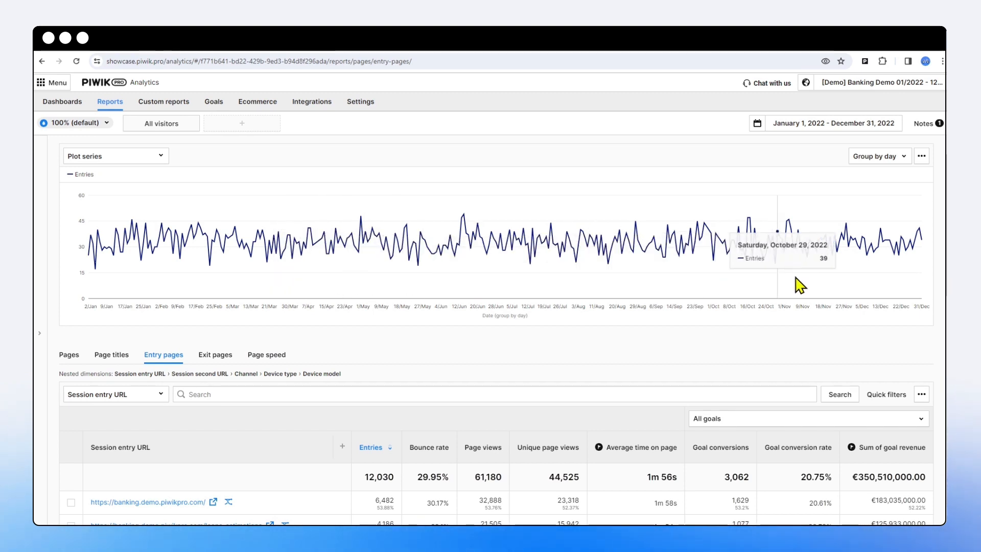
click(893, 158)
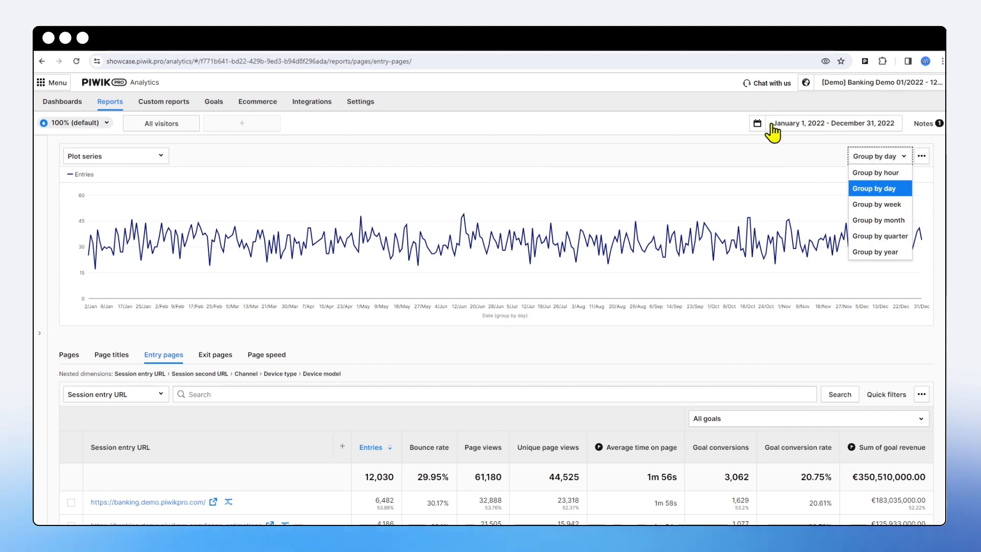
click(876, 221)
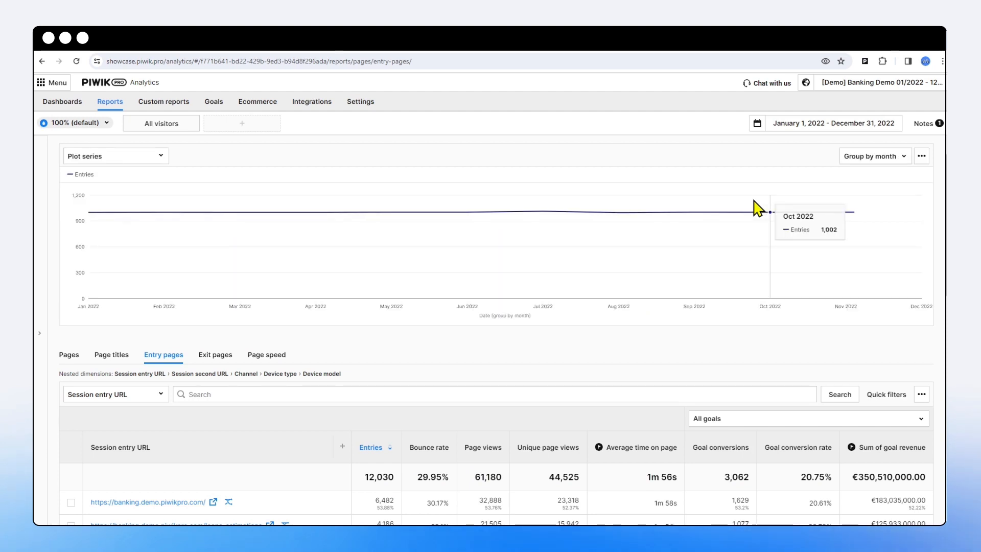
click(892, 160)
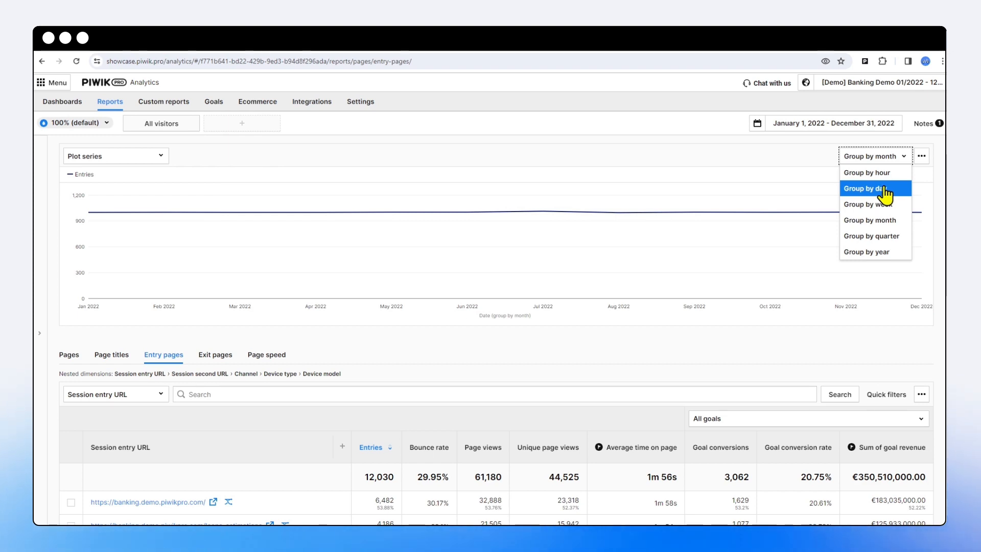
click(686, 137)
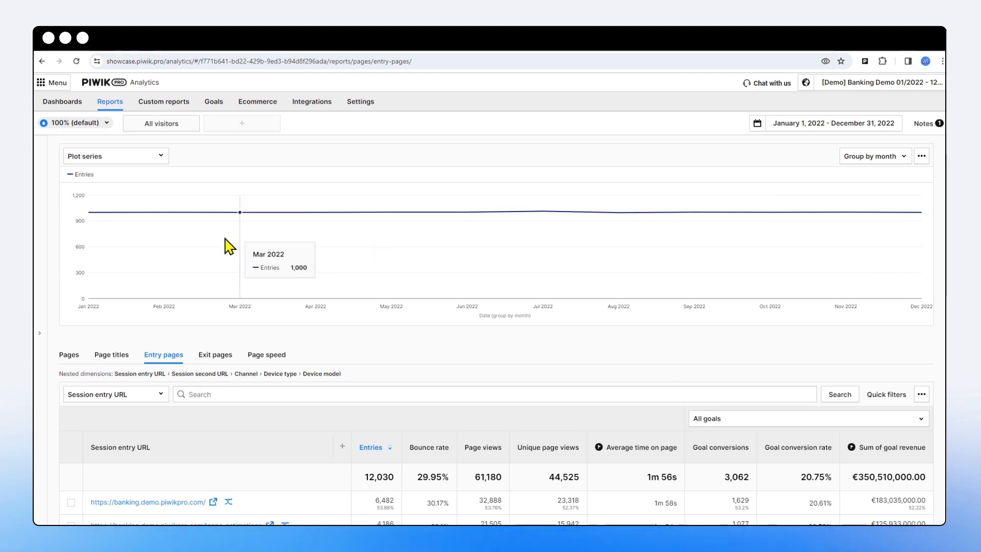
scroll(227, 246, down, 5)
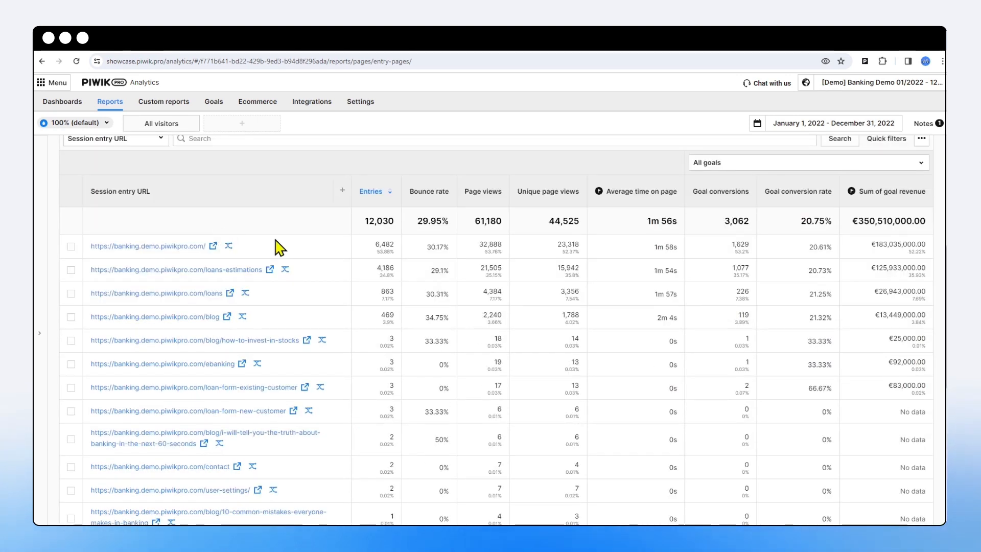
click(71, 247)
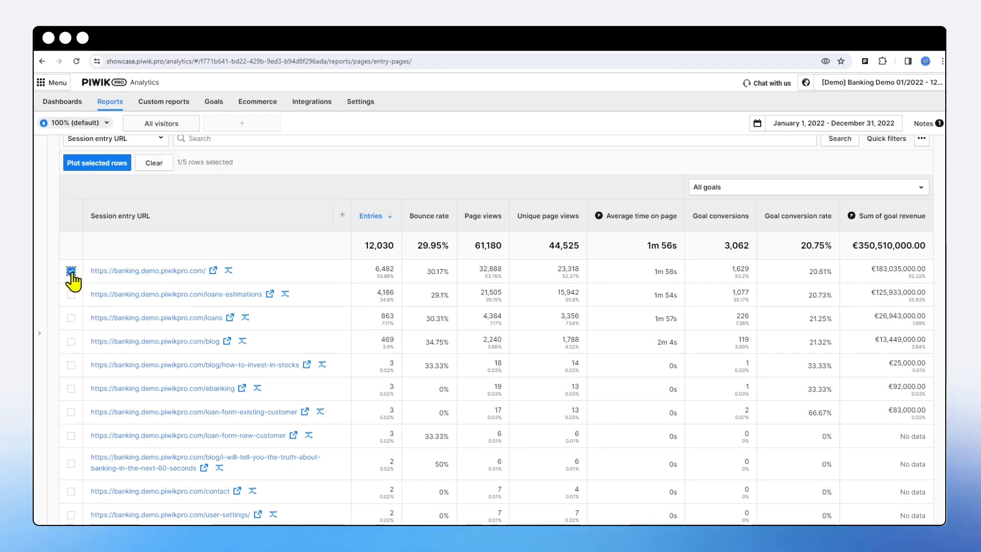
click(71, 295)
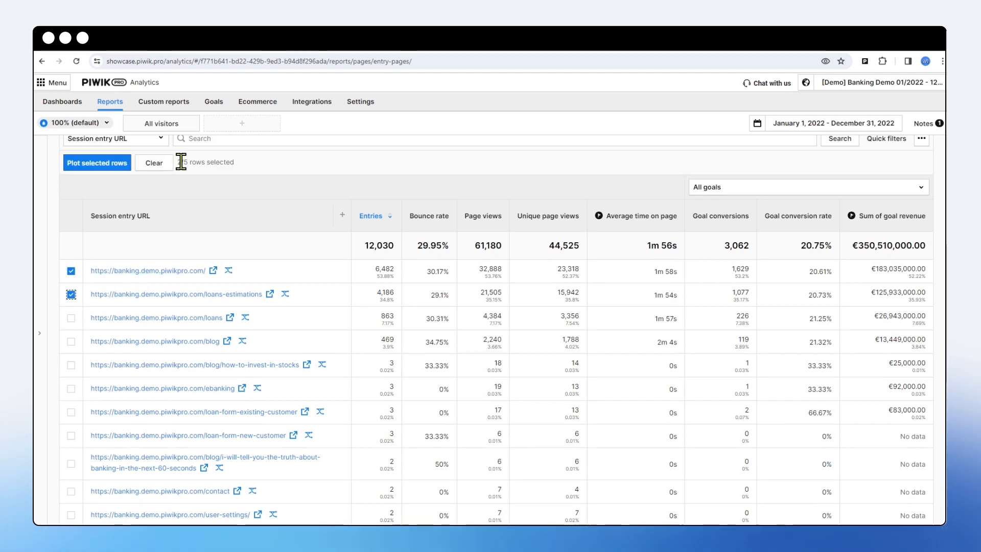
drag(178, 162, 240, 165)
click(233, 192)
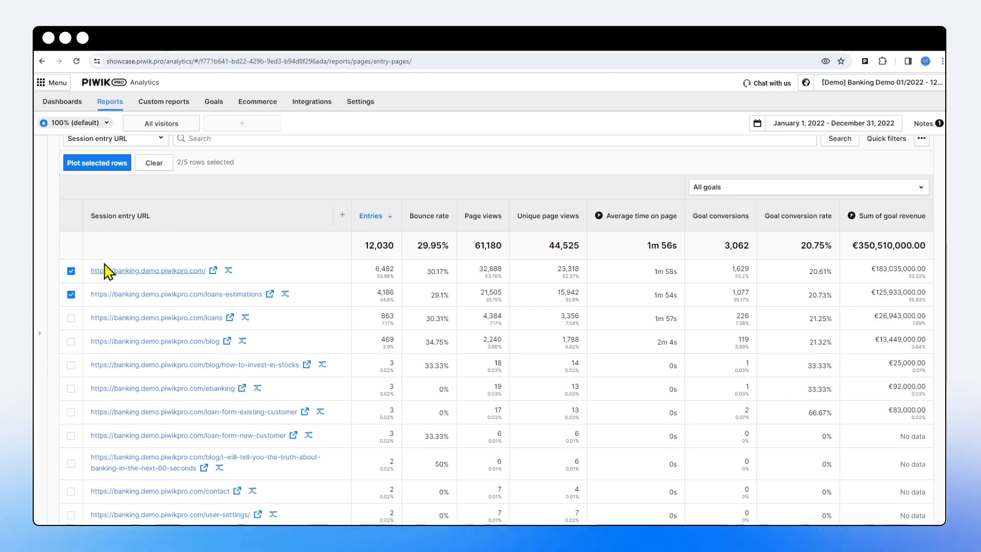
scroll(177, 255, up, 3)
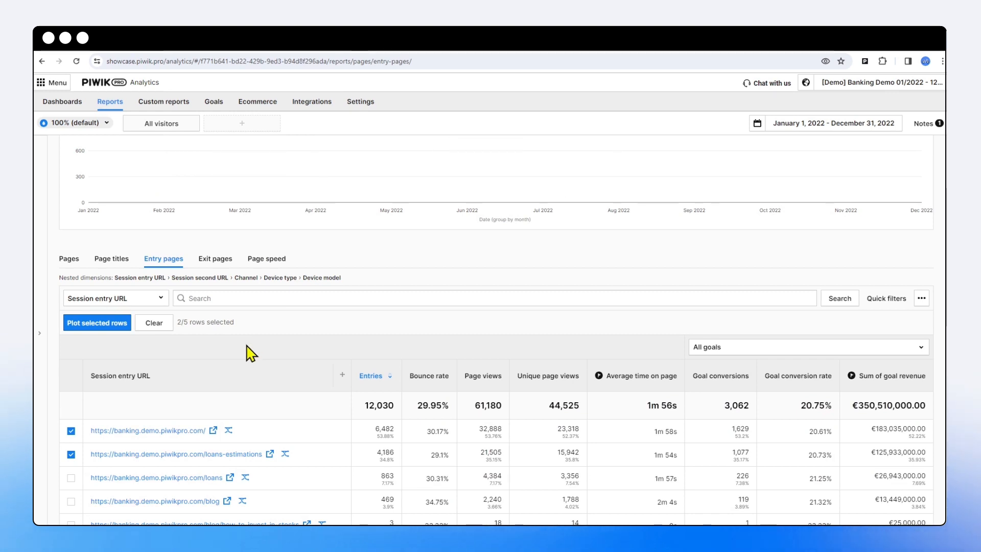
scroll(245, 351, up, 2)
scroll(259, 267, down, 3)
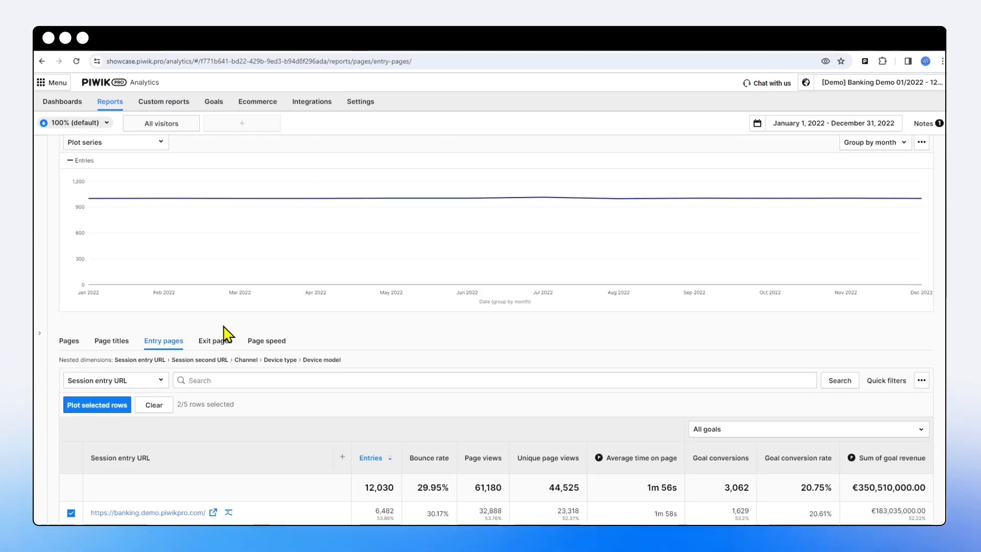
click(109, 295)
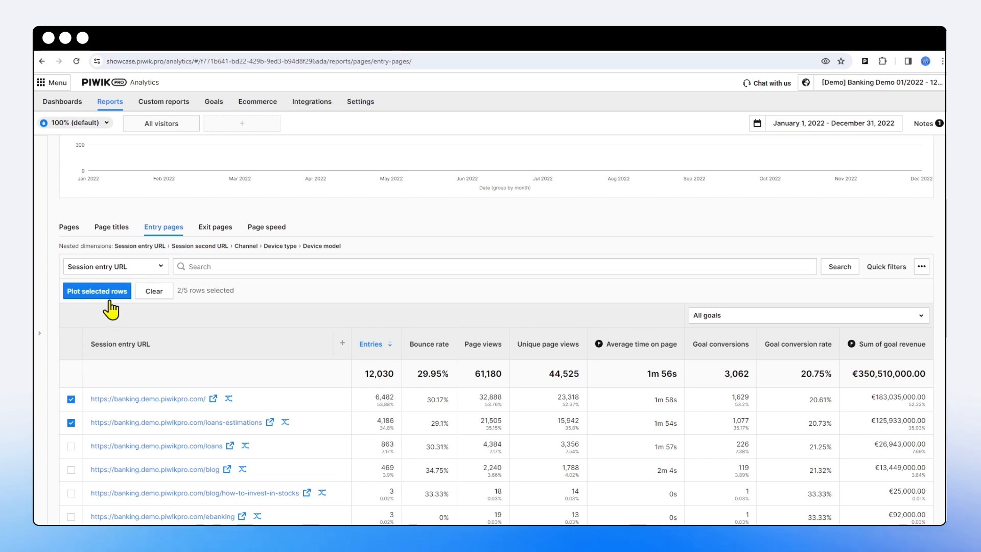
scroll(260, 347, up, 2)
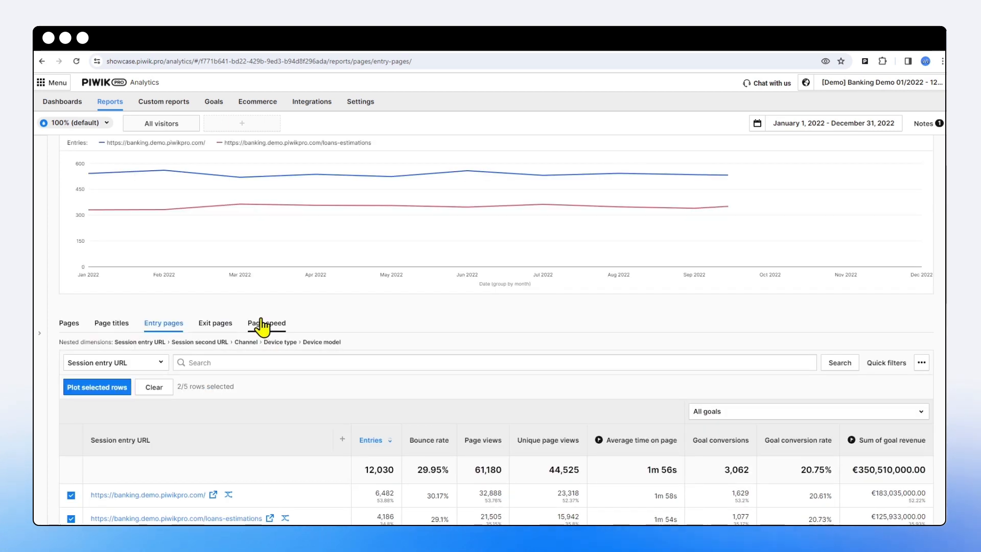
scroll(261, 327, up, 1)
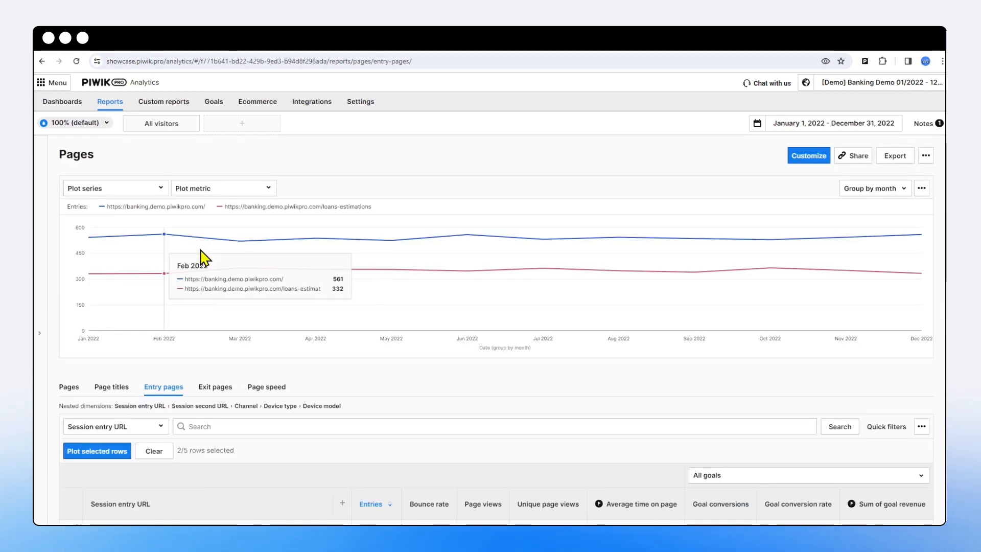
Check the plotted series and available metrics, and change the chart's plotted metric to Goal conversions for both entry pages
click(157, 189)
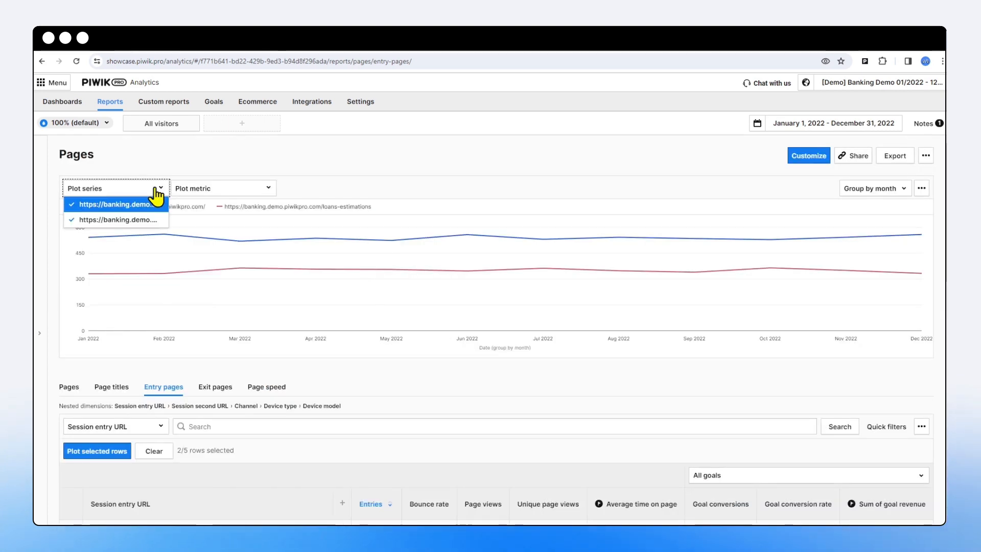
click(230, 192)
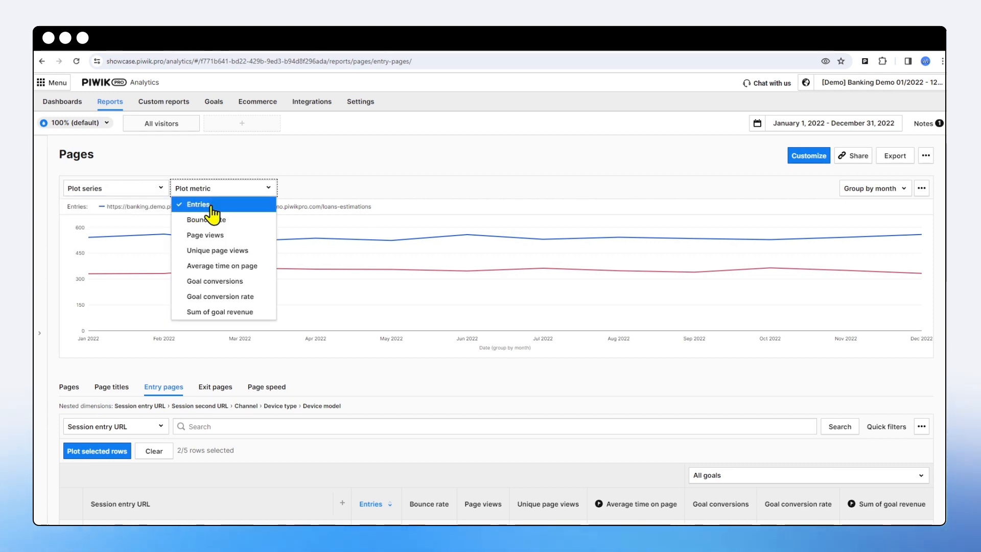
click(348, 172)
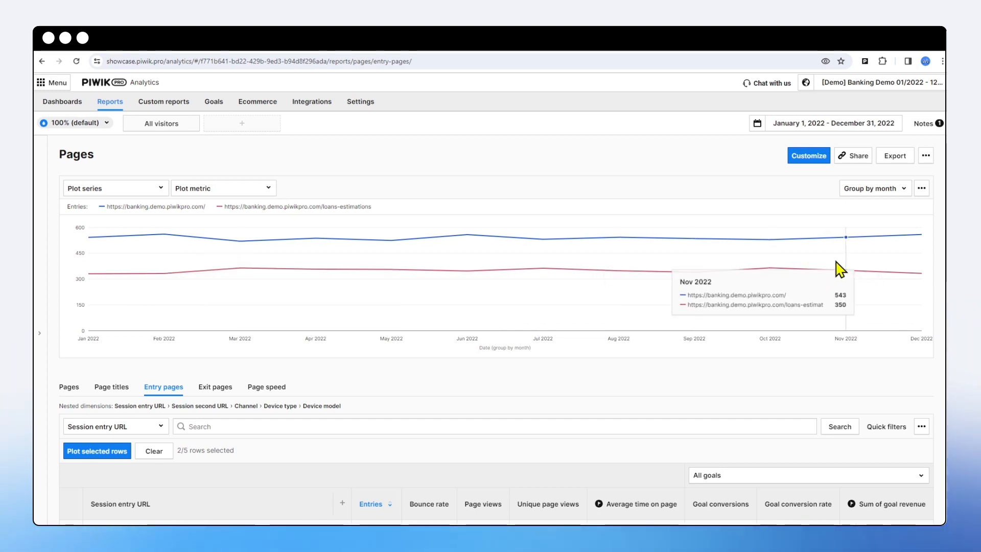
click(234, 189)
click(229, 207)
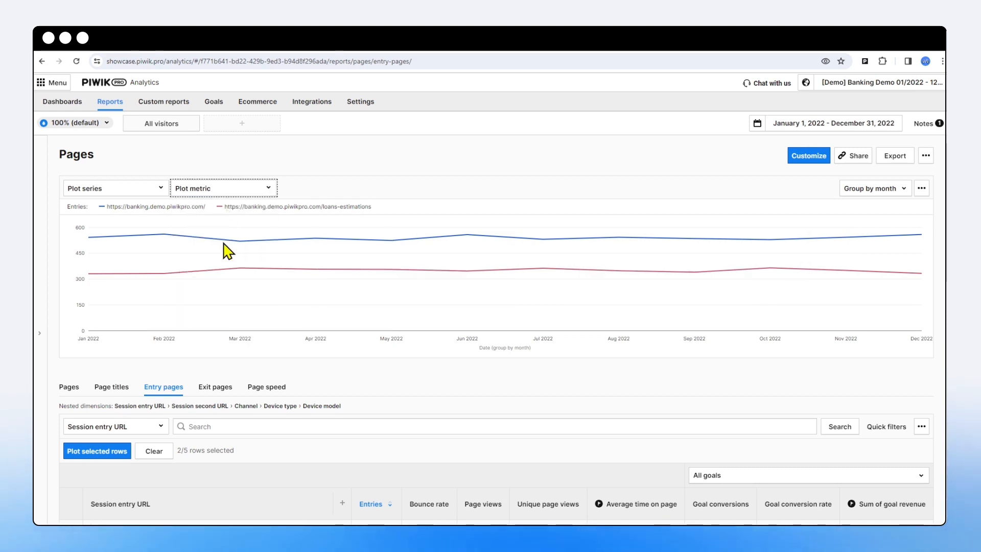
click(227, 190)
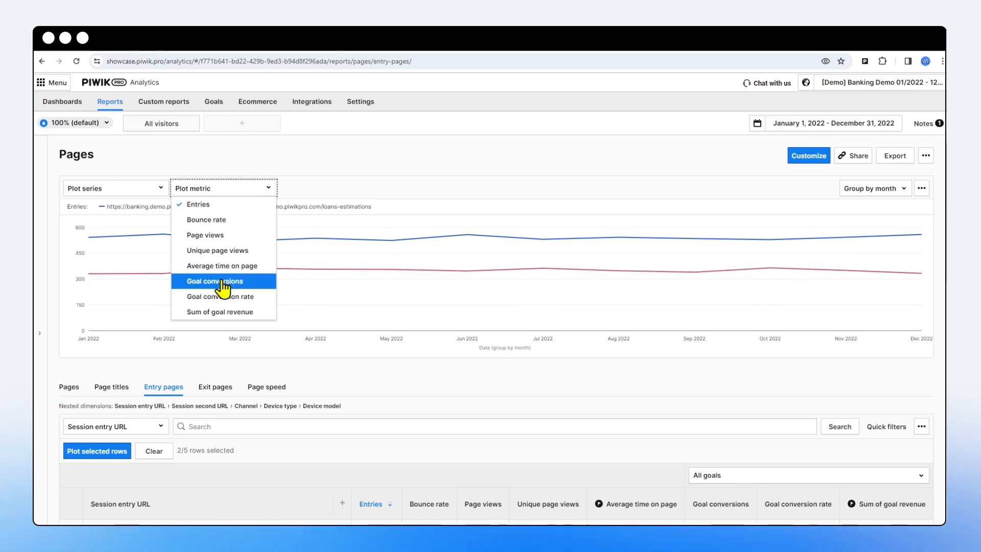
click(249, 281)
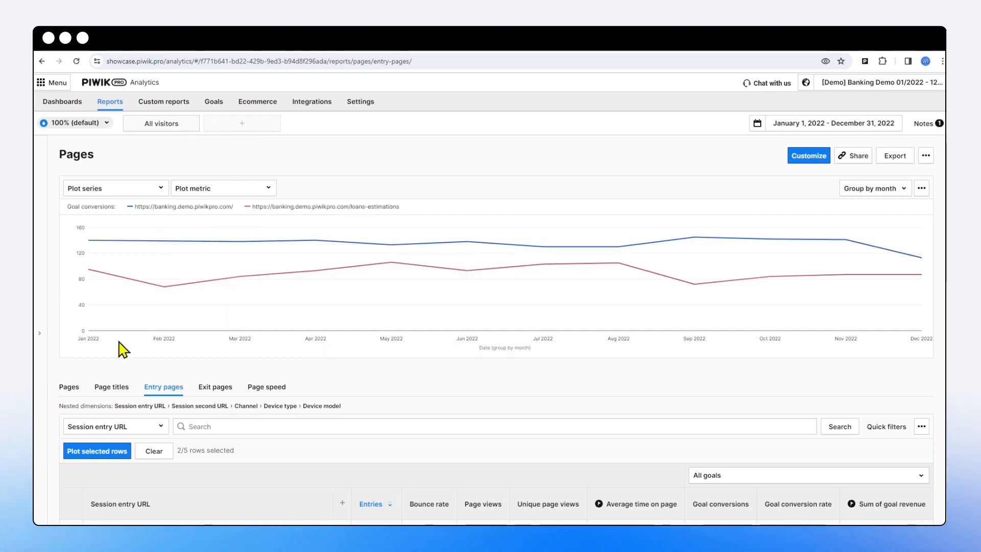
mouse_move(164, 295)
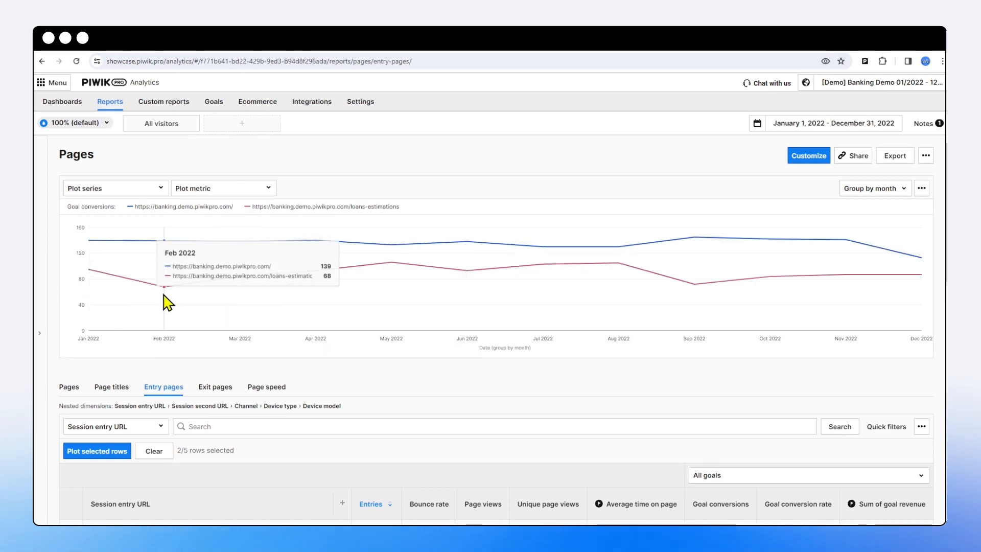
Show goal metrics for Consumer Loan (Apply now) only and compare the two entry pages' conversions on the chart
scroll(169, 301, down, 3)
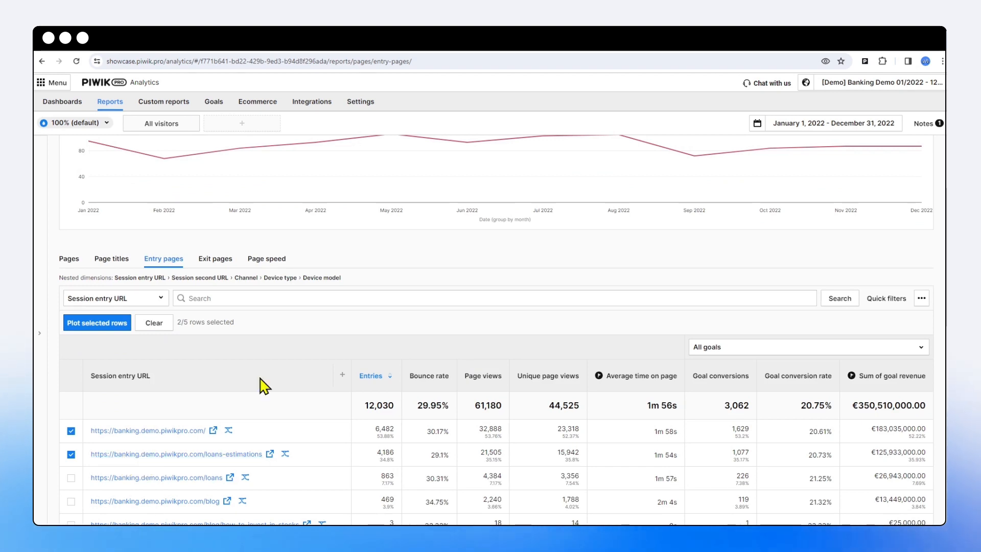
scroll(284, 263, up, 2)
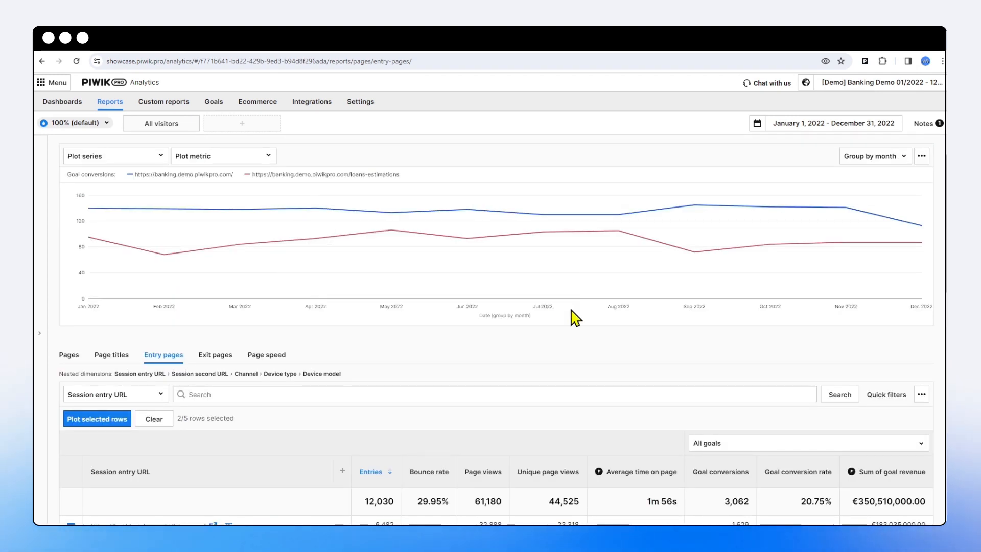
scroll(576, 318, down, 2)
click(771, 347)
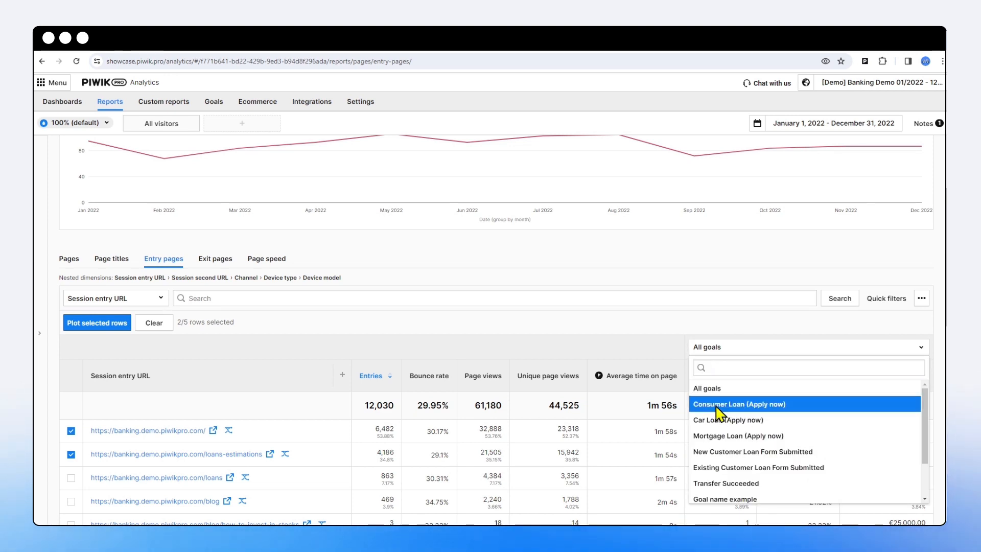
click(728, 406)
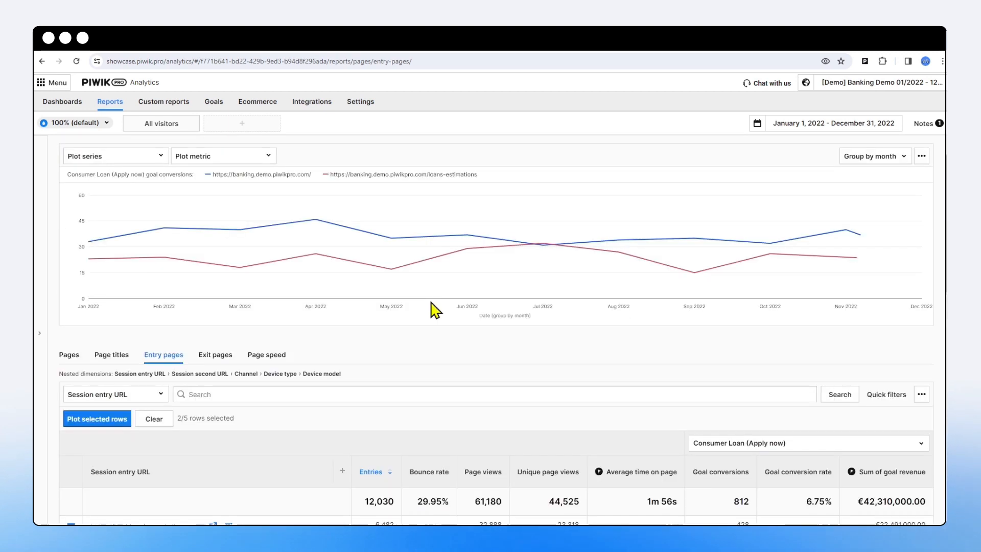
mouse_move(546, 275)
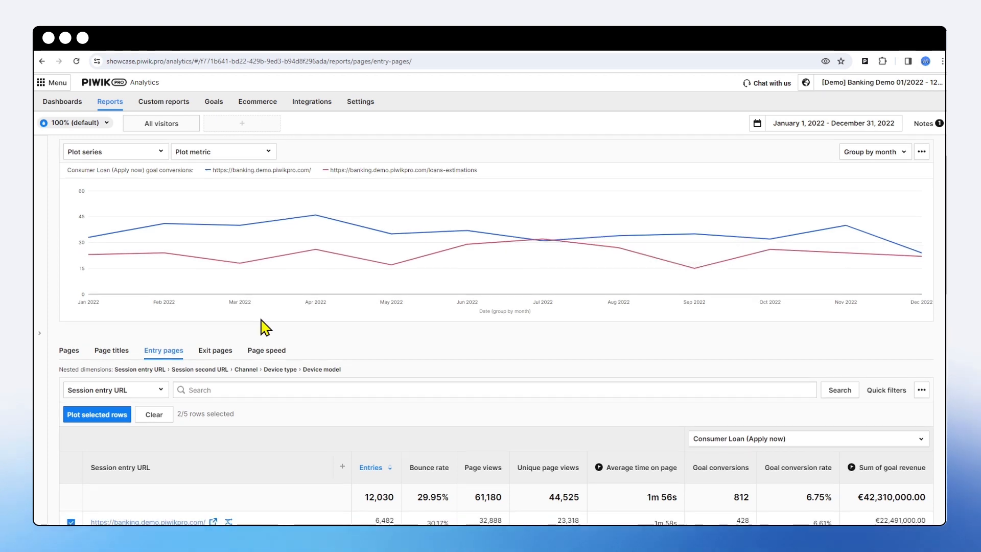
scroll(265, 322, down, 3)
scroll(371, 341, up, 3)
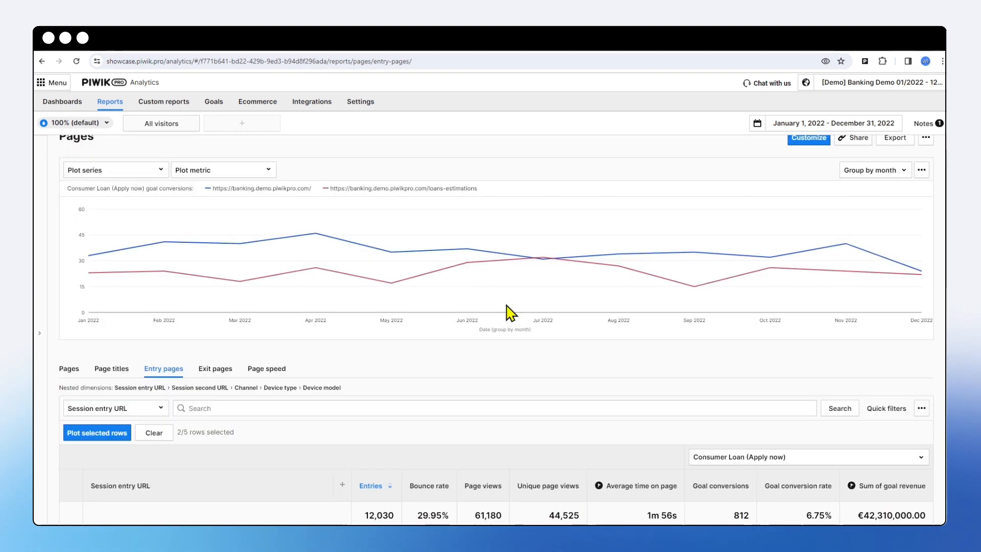
mouse_move(544, 305)
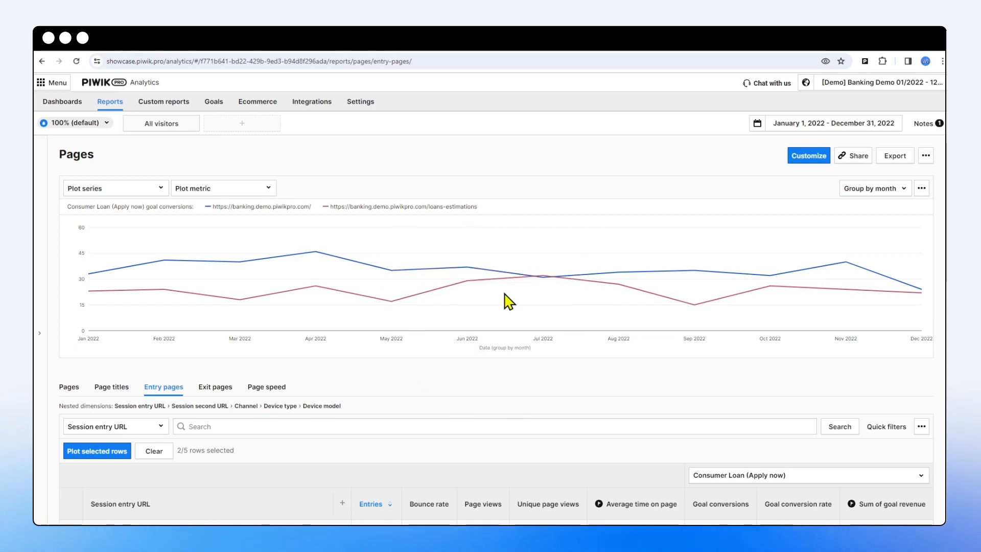
Examine the entry pages table's nested dimensions path, especially the Session entry URL and Session second URL levels
scroll(350, 332, down, 3)
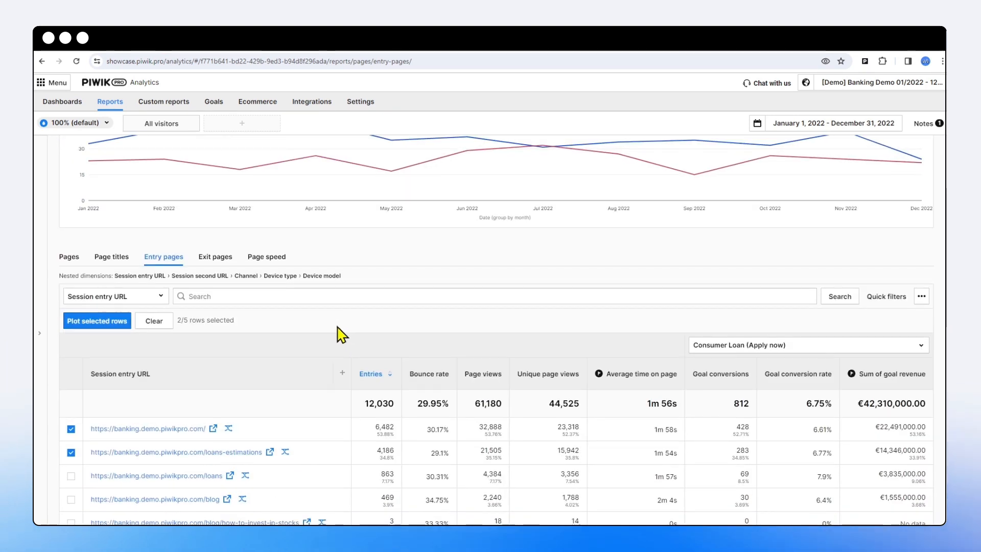
scroll(340, 333, down, 2)
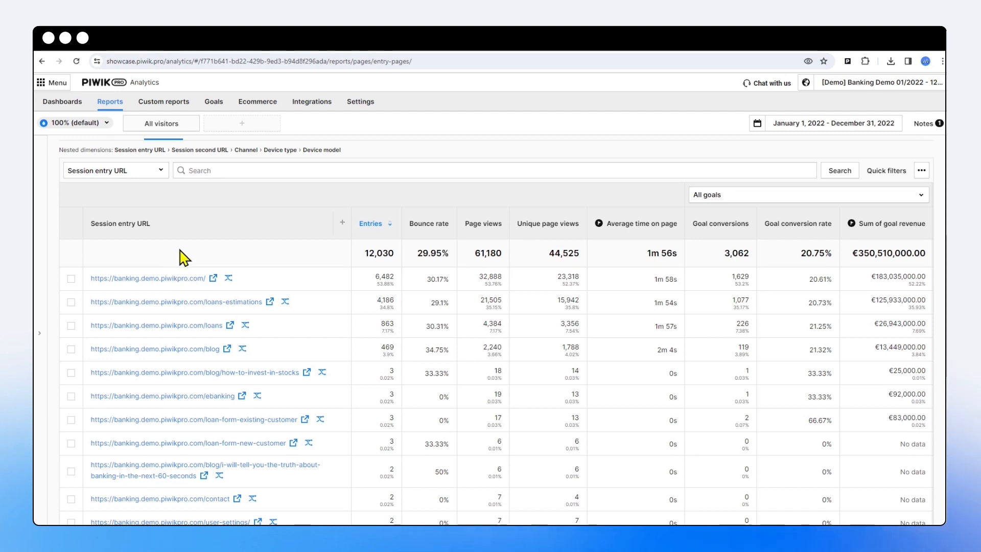
drag(59, 150, 346, 151)
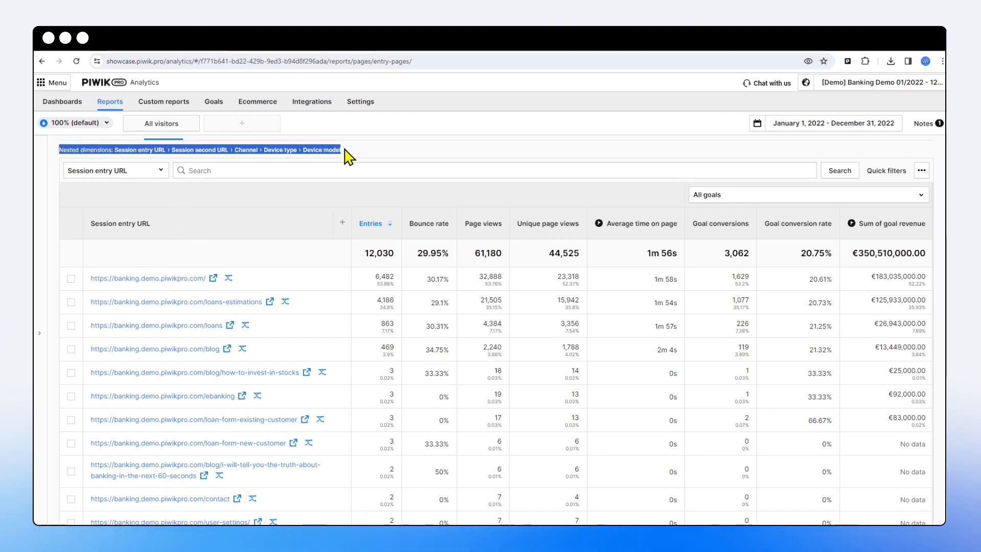
click(173, 202)
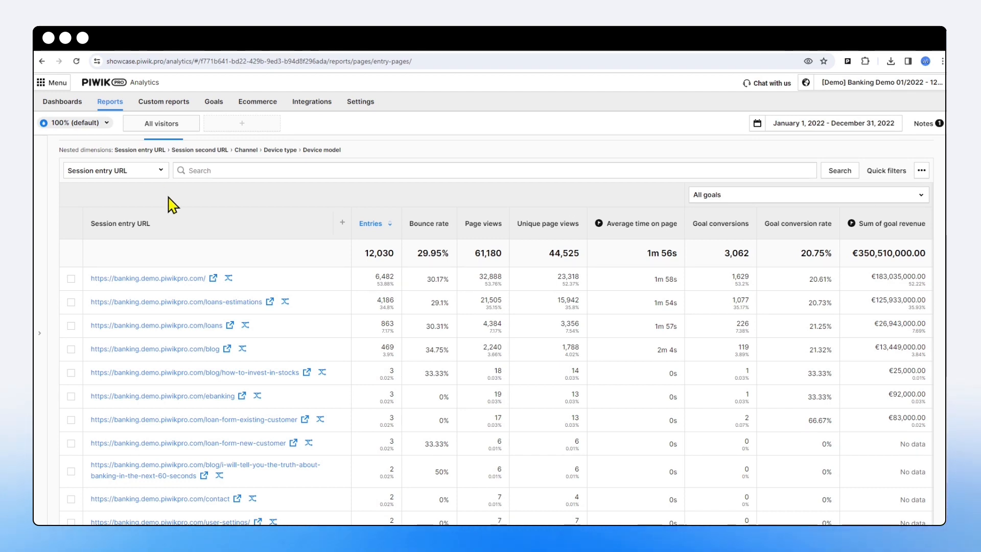
drag(117, 149, 165, 150)
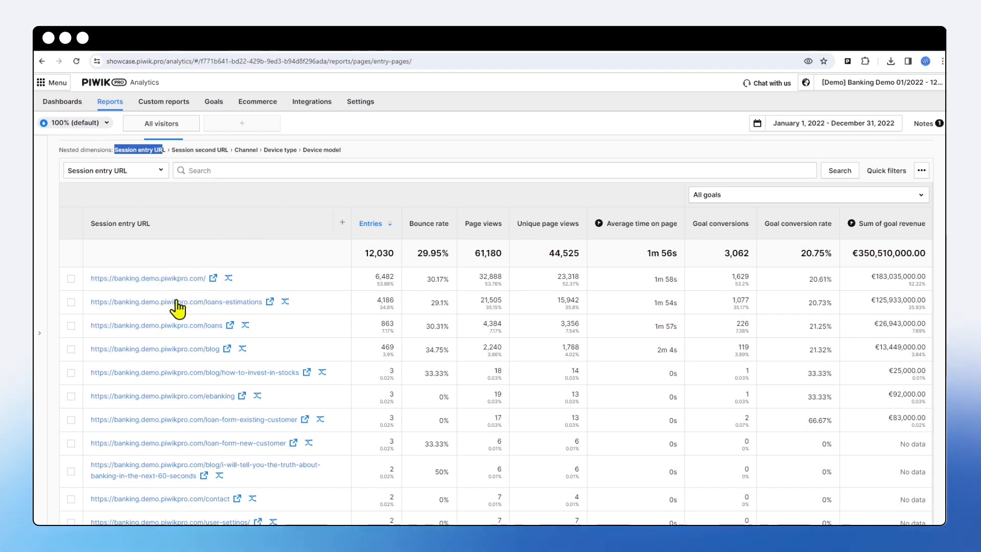
click(176, 259)
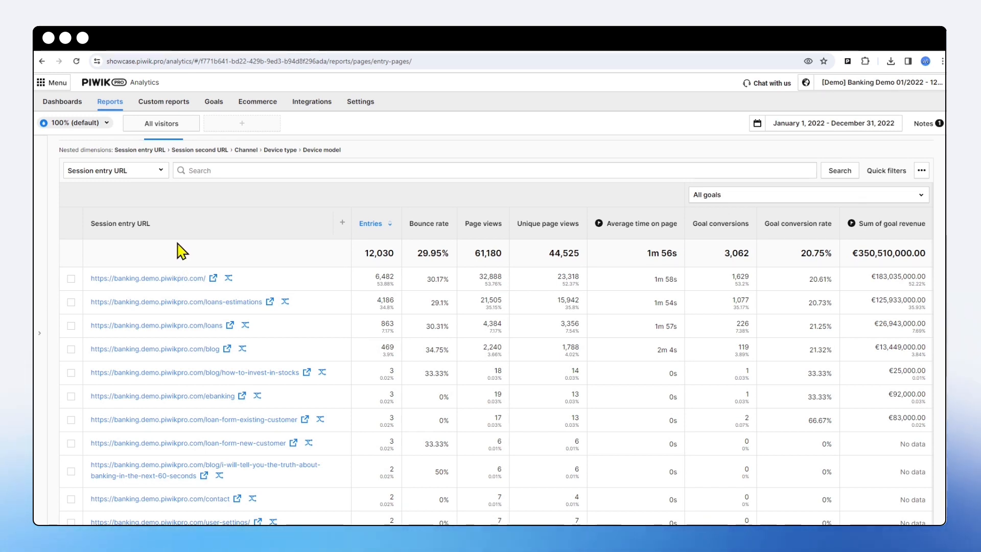
drag(172, 149, 228, 149)
click(210, 217)
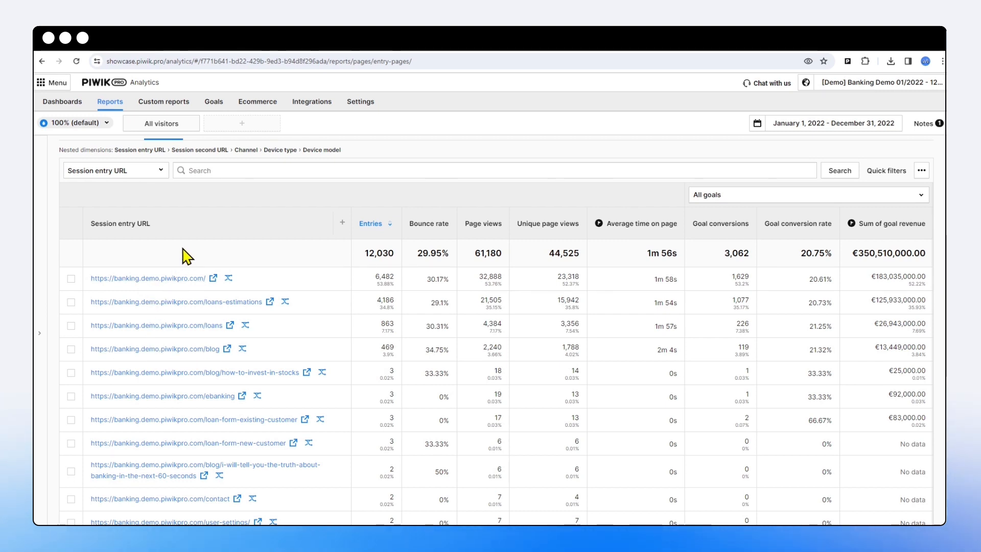
drag(235, 149, 257, 151)
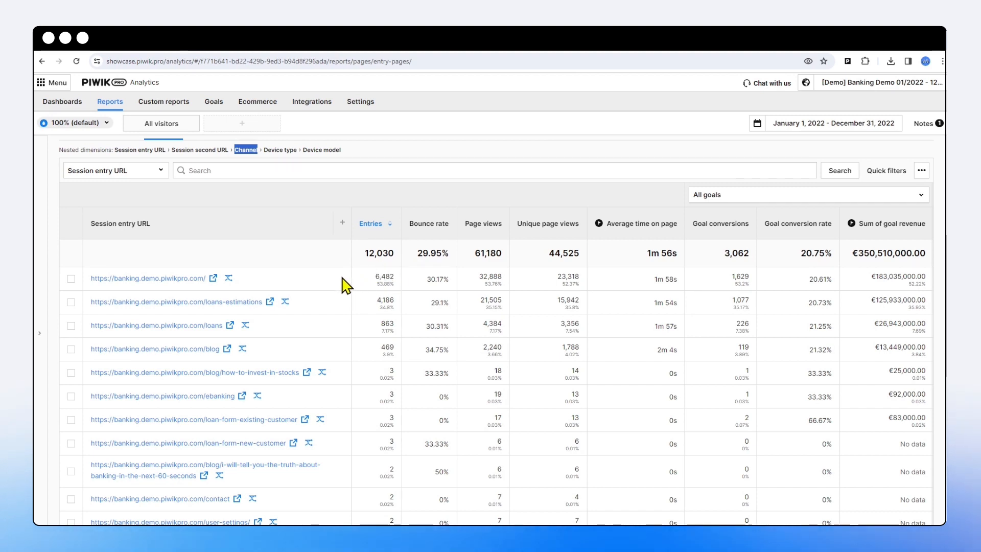
click(156, 280)
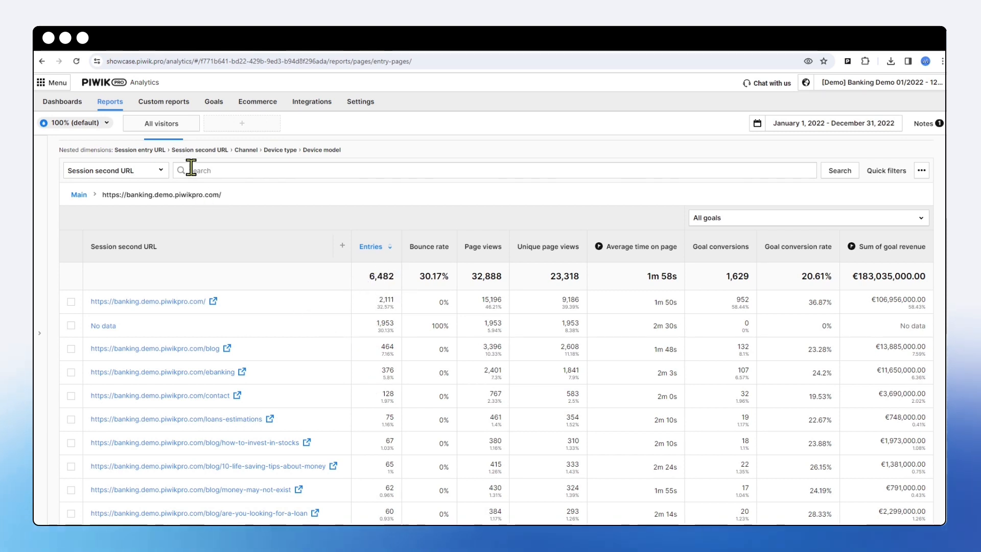
drag(171, 149, 230, 149)
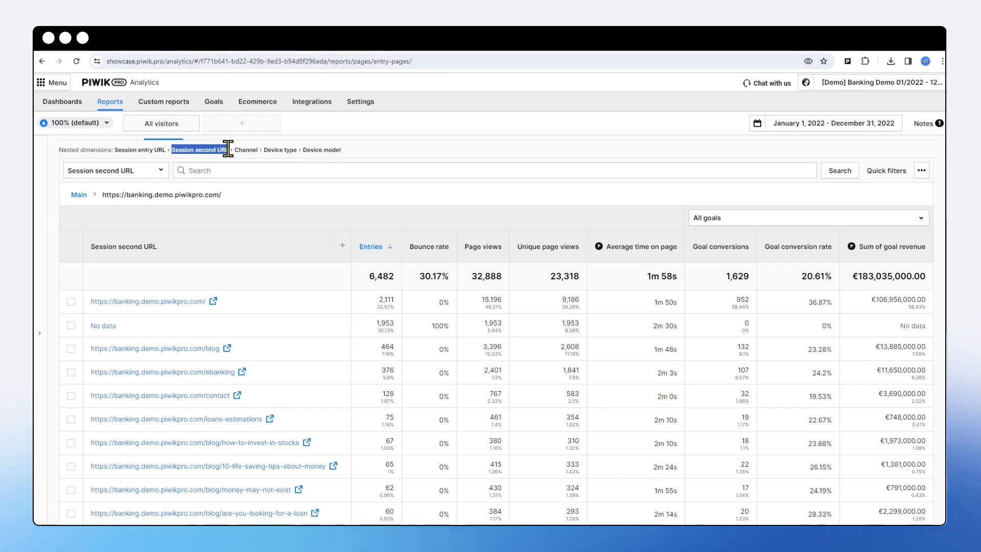
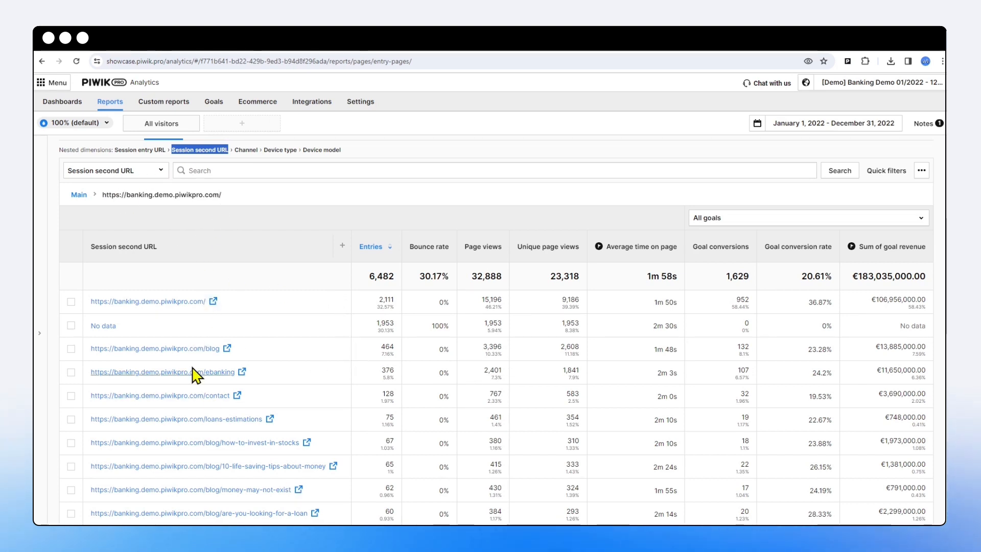
Examine the full nested dimensions path of the entry pages table, from Session entry URL to Device model
scroll(322, 292, up, 1)
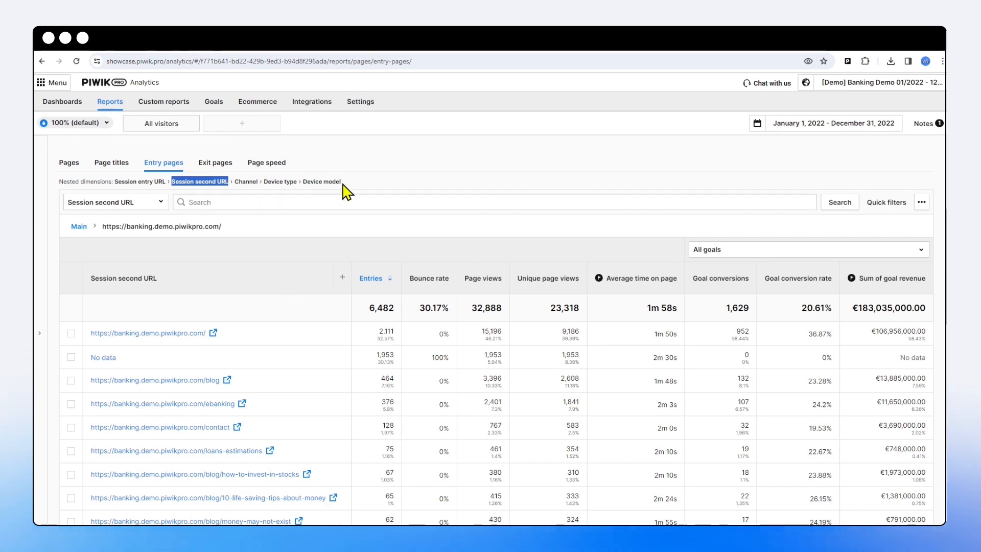
drag(346, 183, 121, 183)
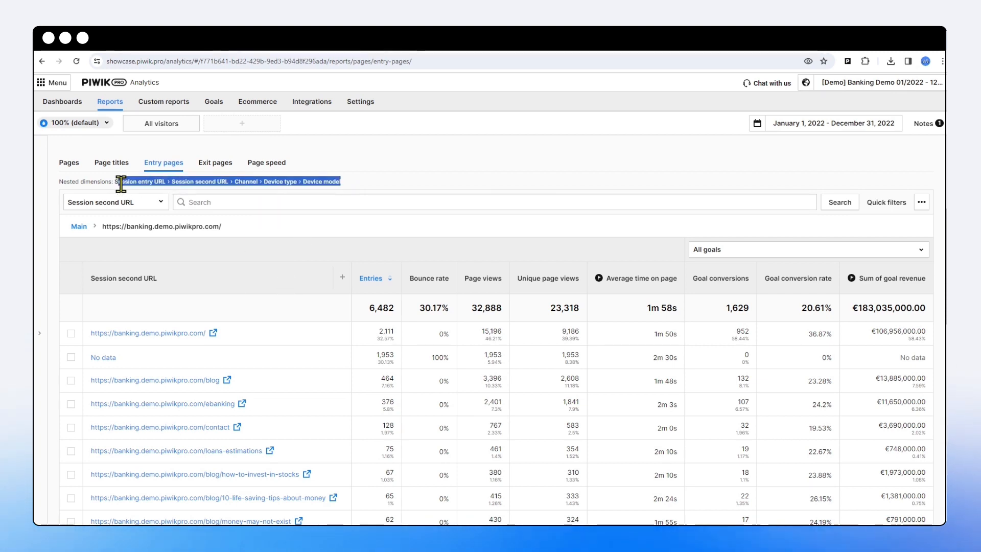
click(40, 285)
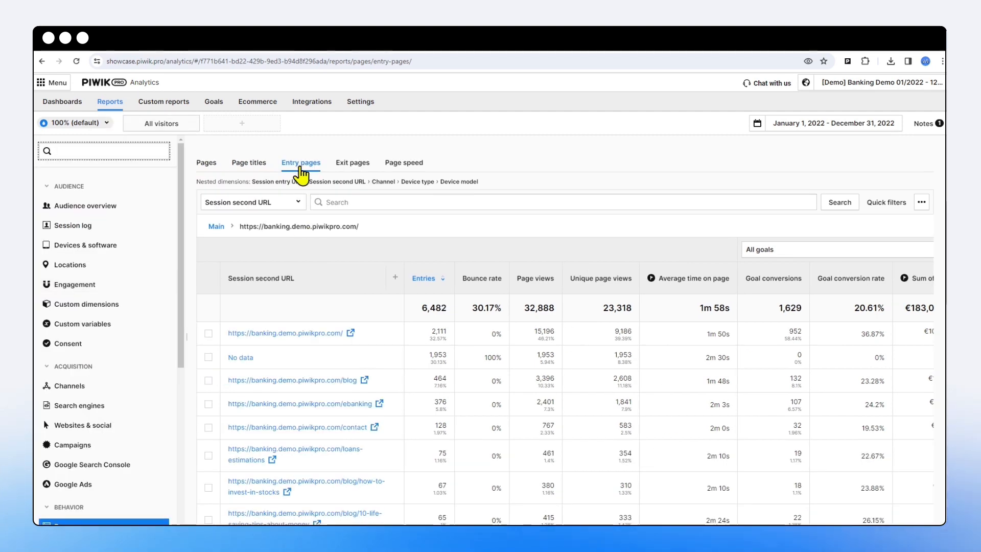
click(188, 337)
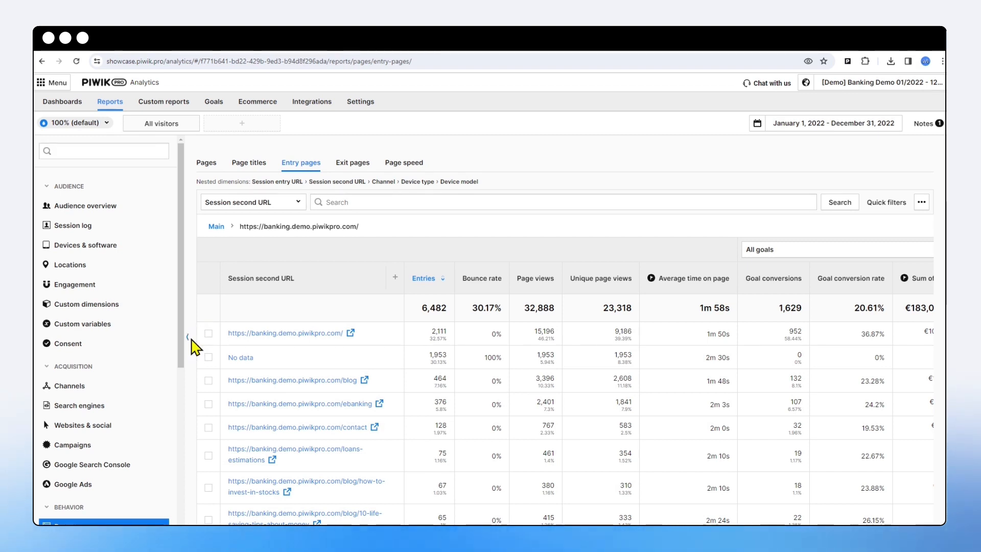
click(188, 338)
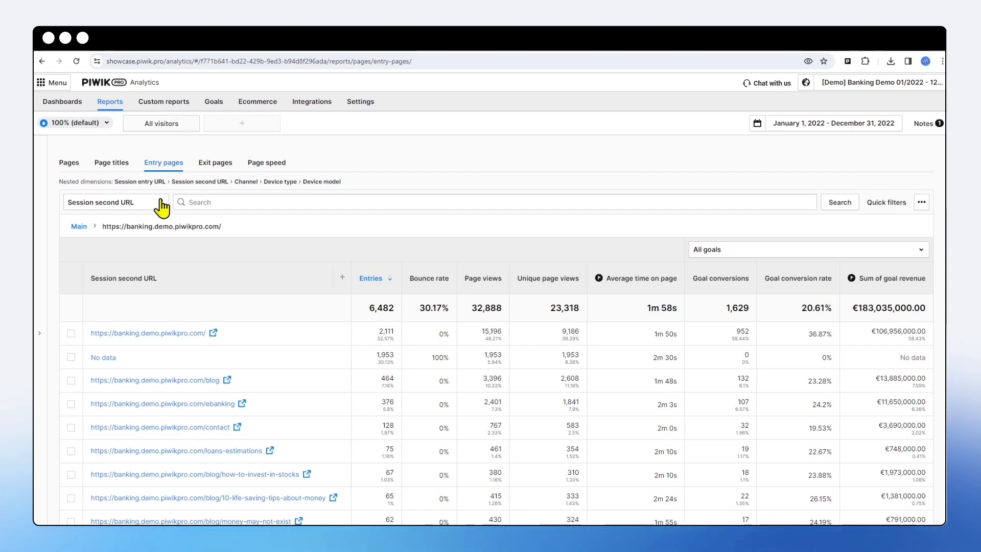
drag(171, 181, 347, 190)
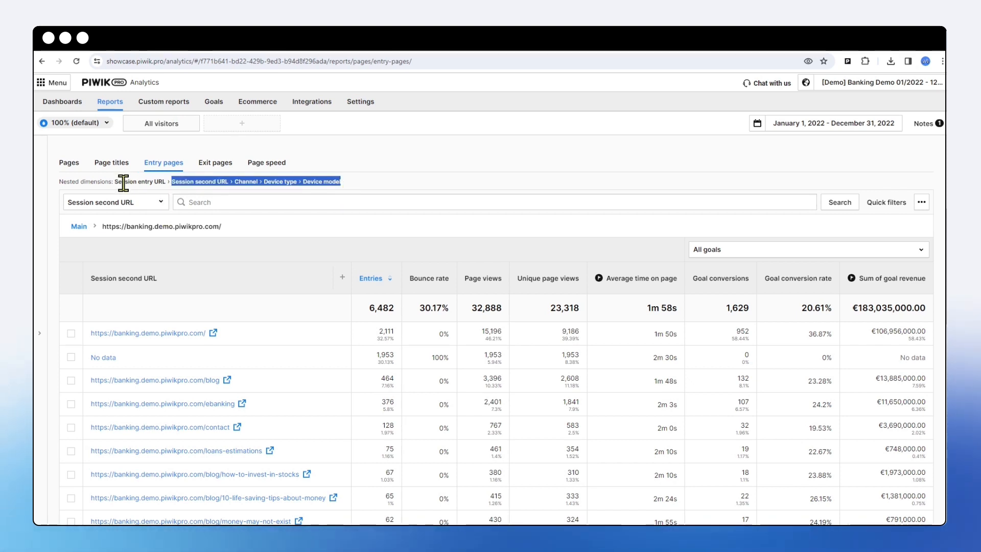
drag(114, 182, 257, 182)
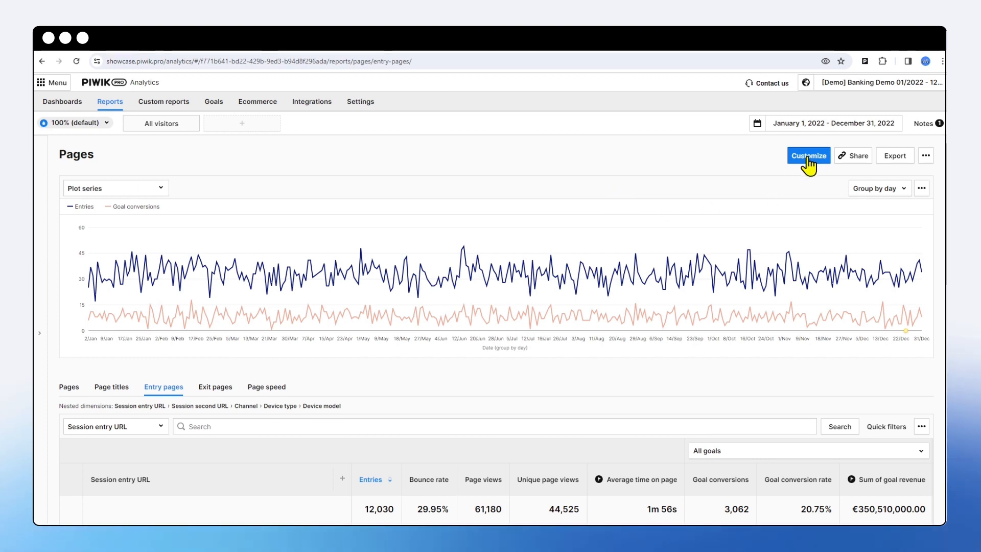
scroll(615, 219, down, 1)
scroll(614, 218, down, 3)
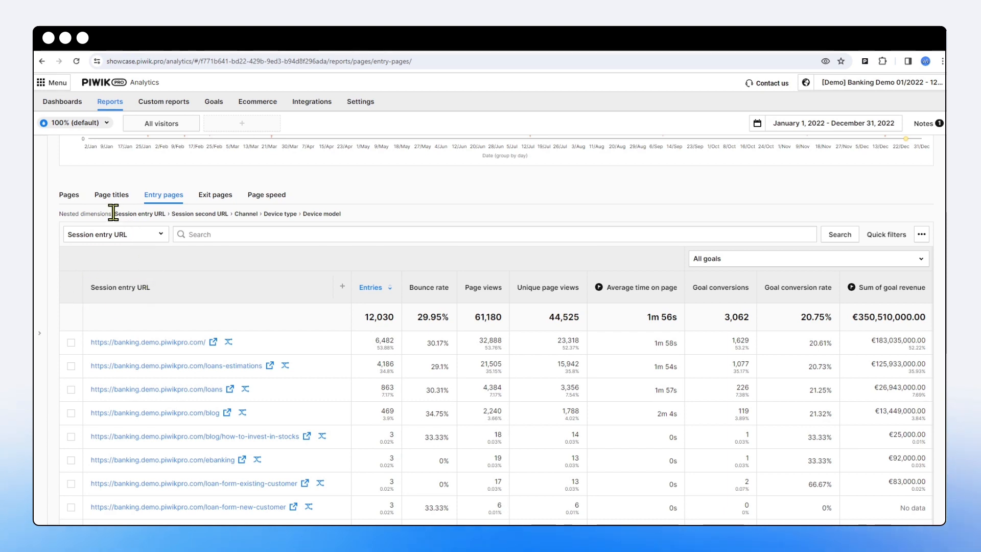
drag(114, 213, 344, 221)
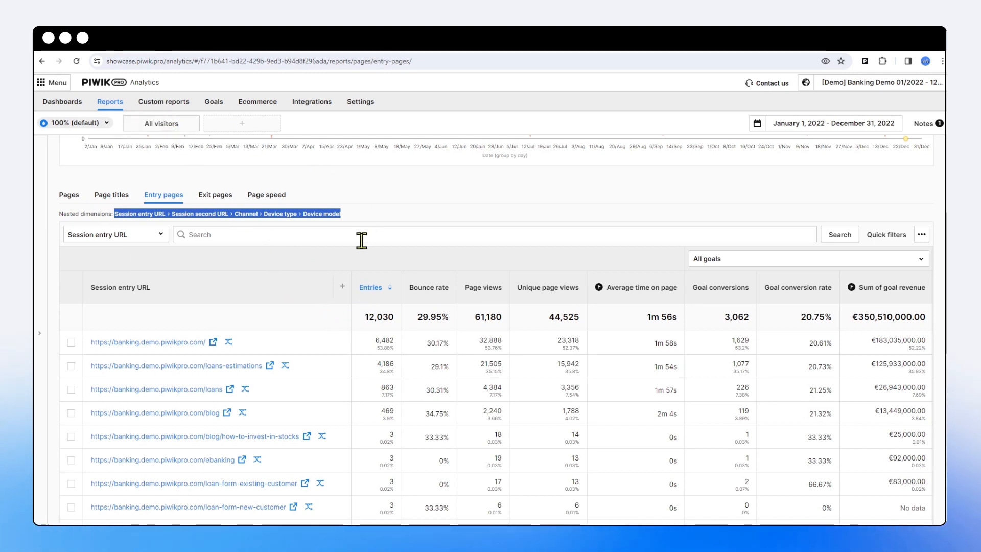
scroll(369, 265, up, 4)
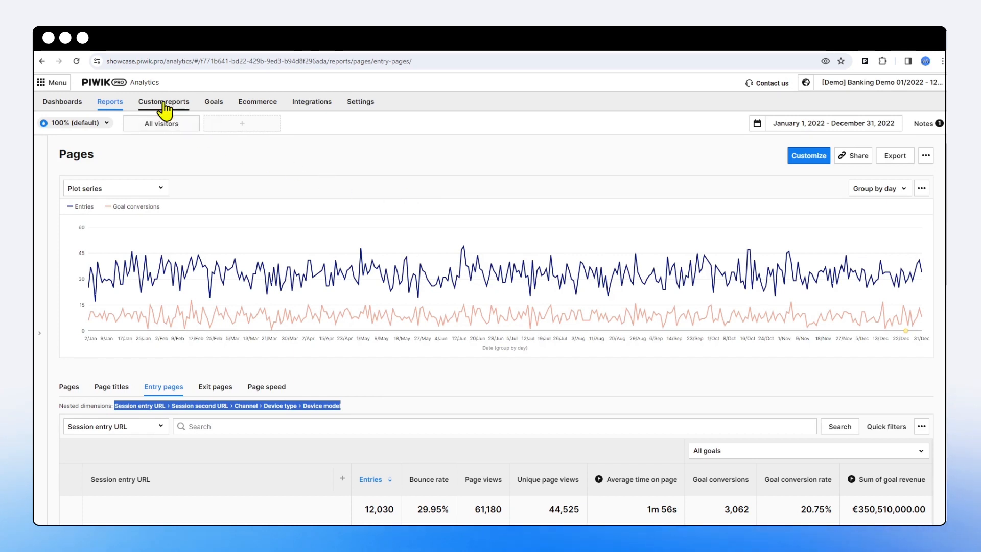
Inspect the Pages report's users-only share link alongside its regular web address, leaving the sharing settings as they are
click(851, 157)
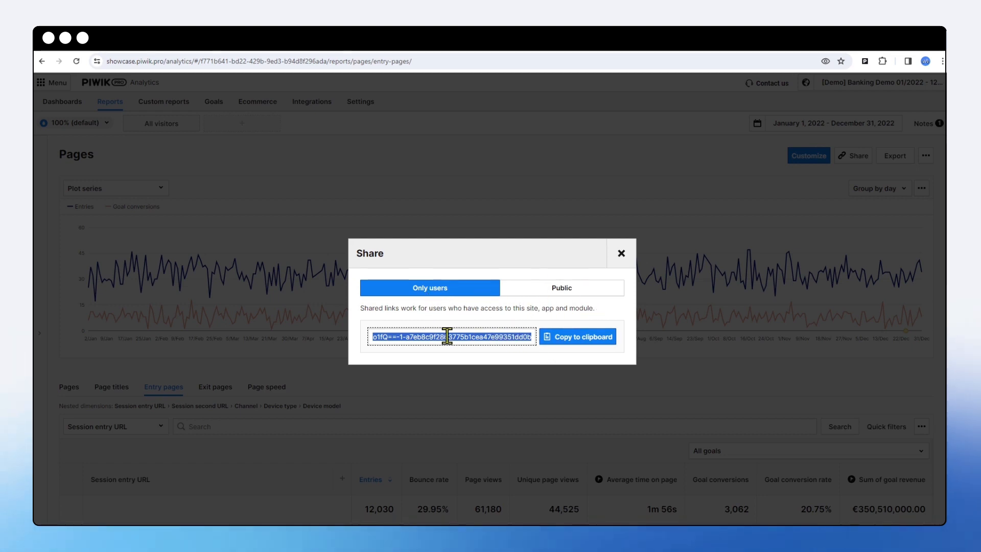
click(210, 60)
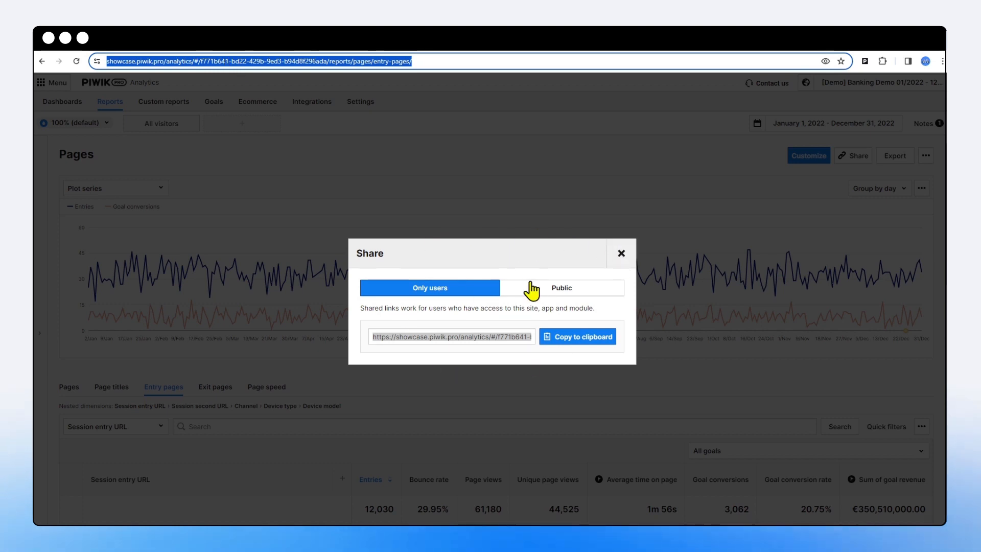
click(621, 253)
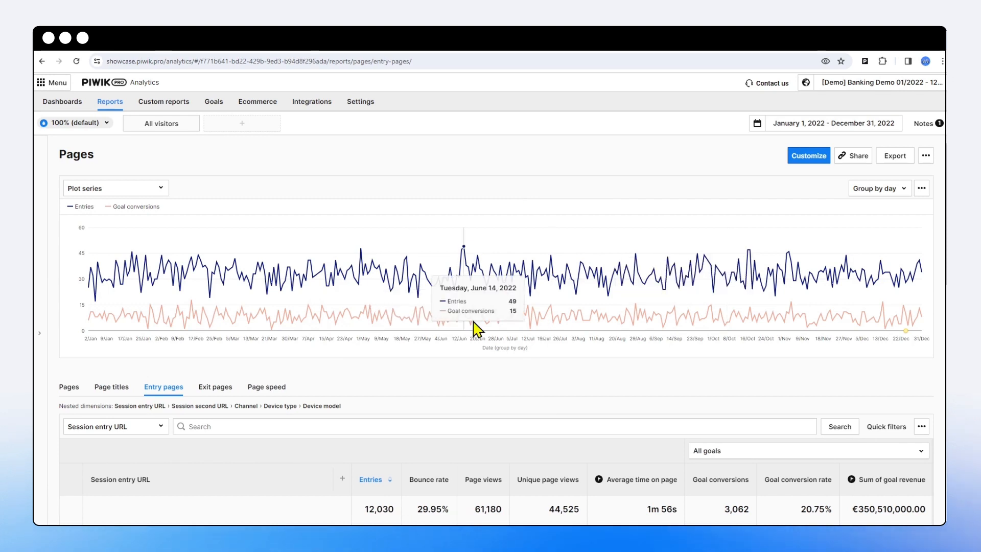
Filter the entry pages table with a quick filter where Session entry URL contains "loan"
scroll(889, 313, down, 3)
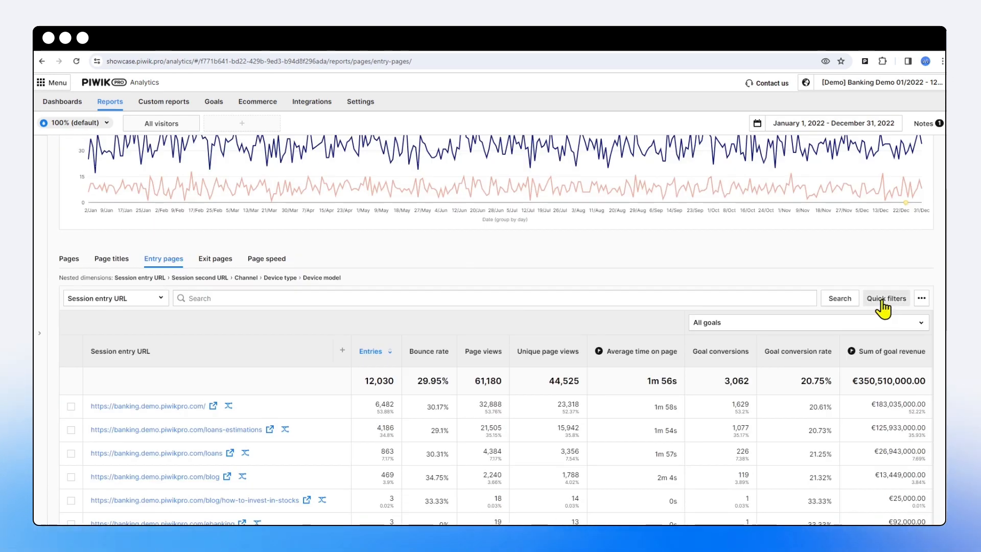
click(883, 304)
click(134, 343)
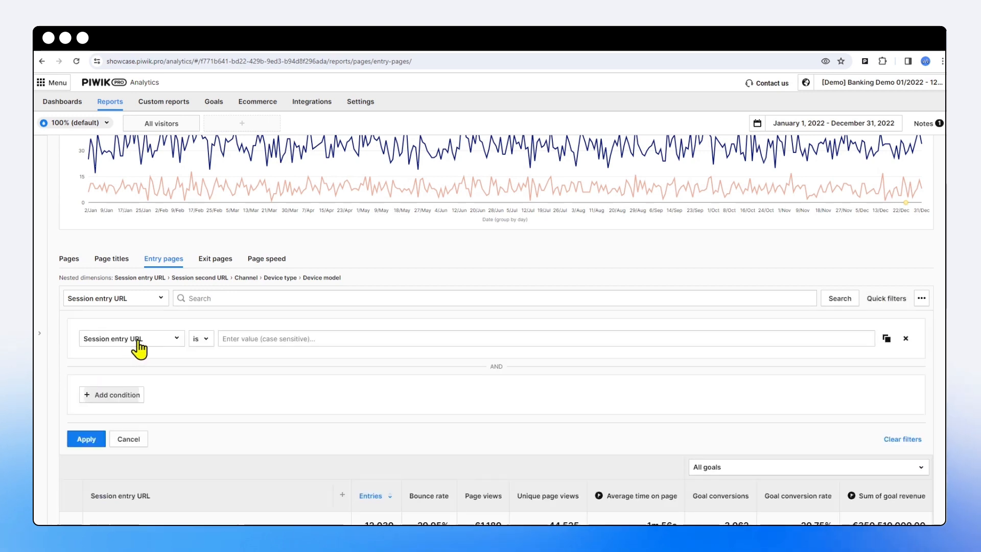
click(205, 340)
click(193, 396)
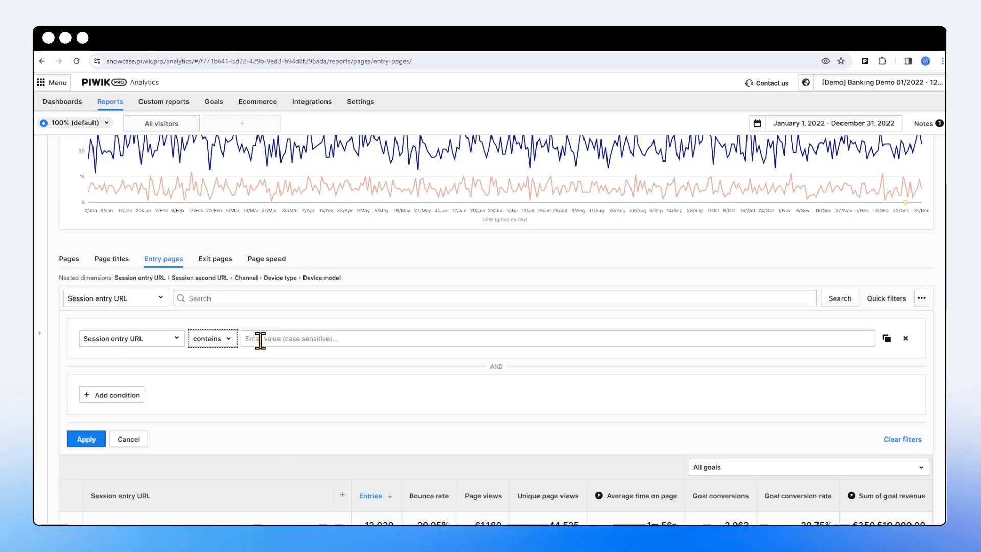
click(261, 338)
text(Id)
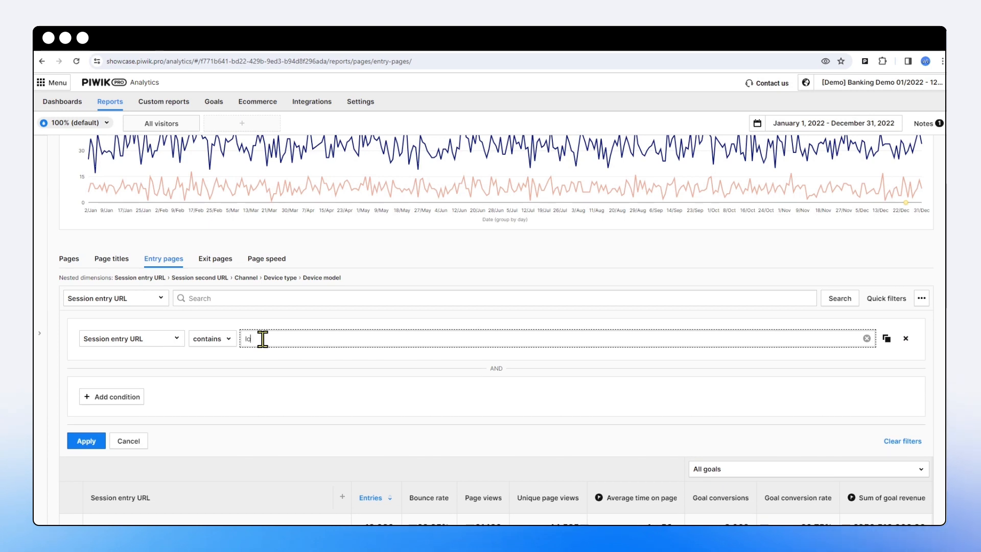
text(an)
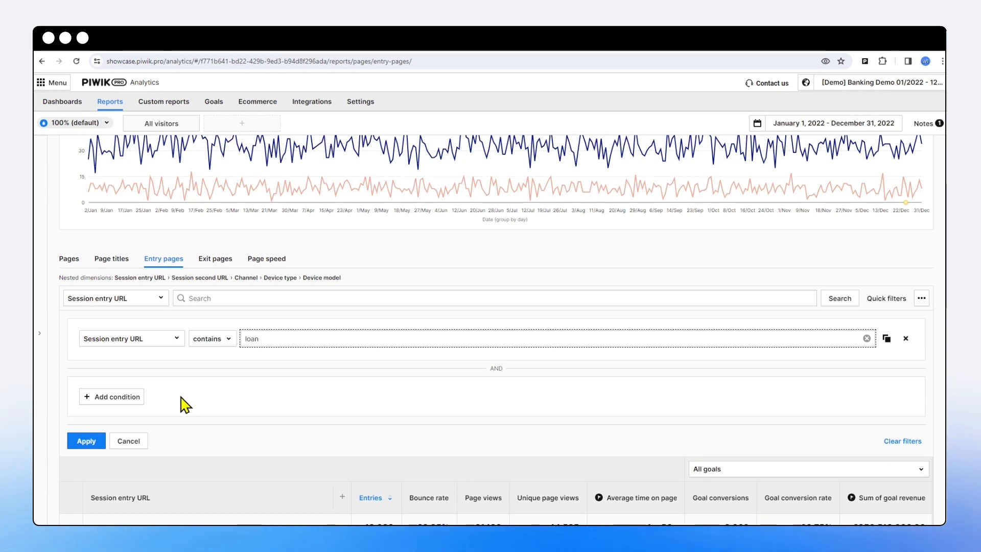
click(86, 442)
scroll(210, 309, down, 1)
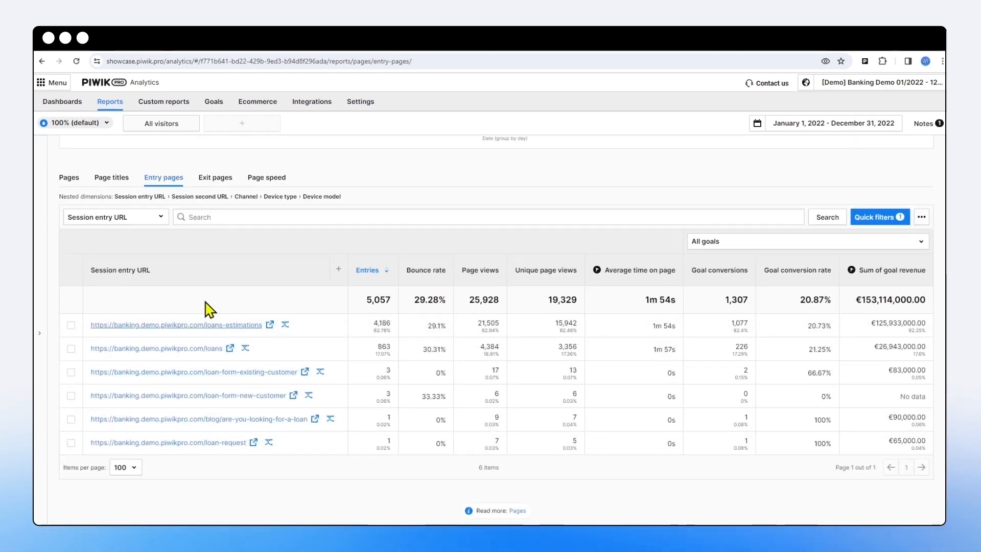
Apply the Device type - Smartphone segment to the filtered Pages report in place of All visitors
scroll(207, 308, up, 4)
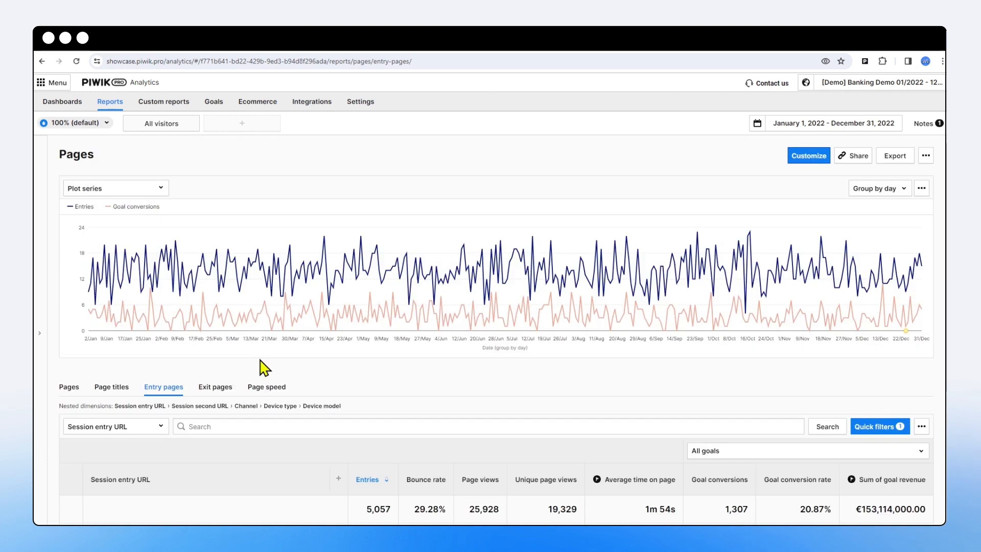
click(169, 125)
click(152, 187)
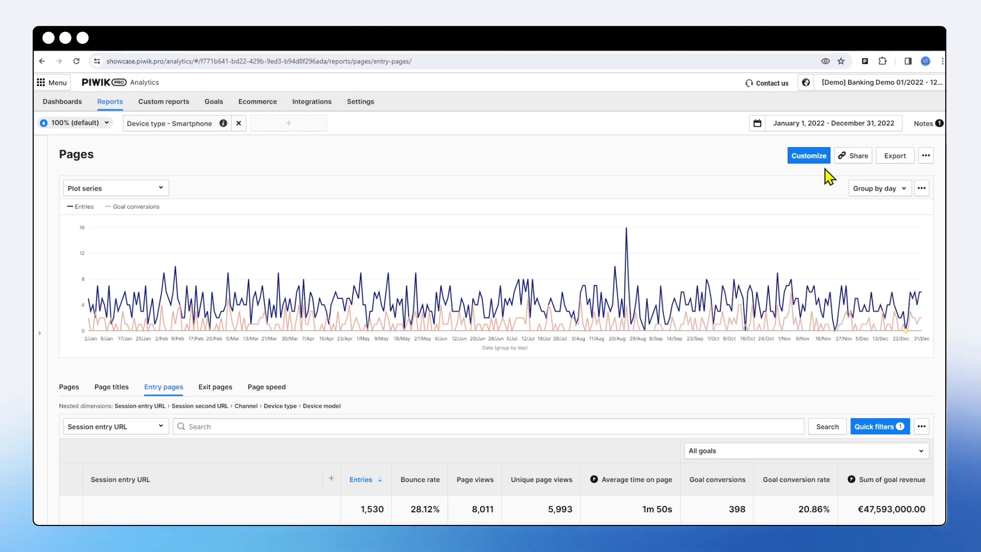
Copy the users-only share link of the filtered Smartphone report to the clipboard and close the sharing options
click(860, 163)
click(574, 342)
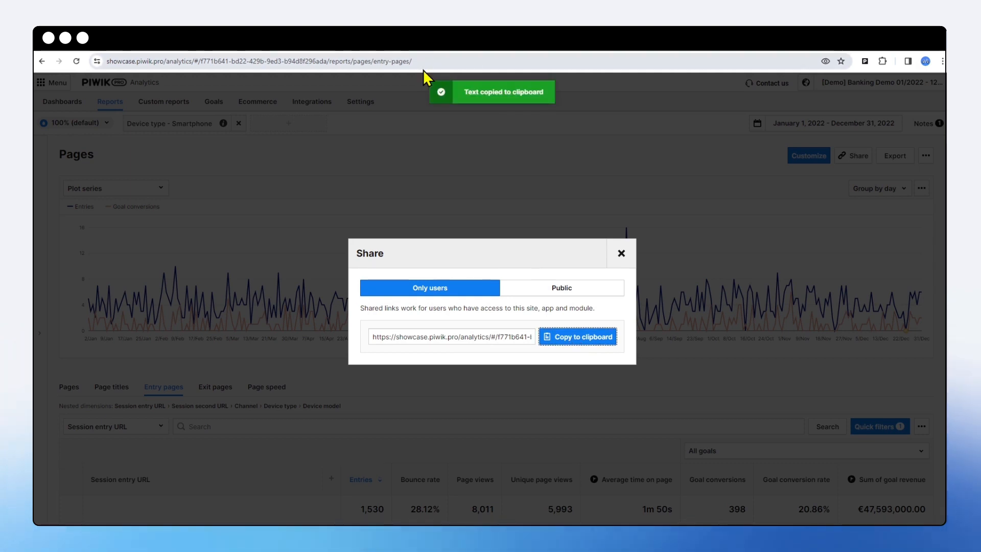
click(309, 164)
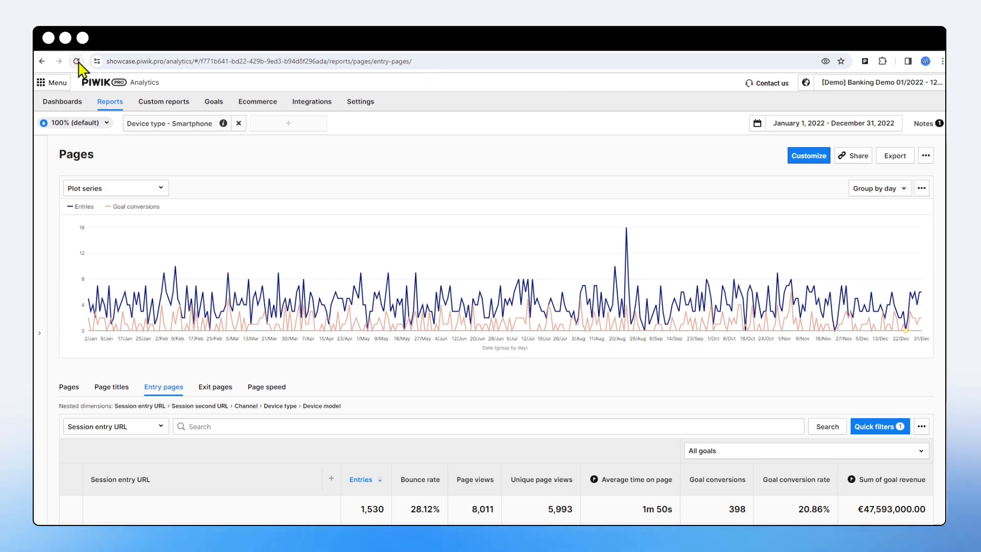
Reload the report from its regular address, collapse the report navigation, and check the entry pages chart and table
click(414, 61)
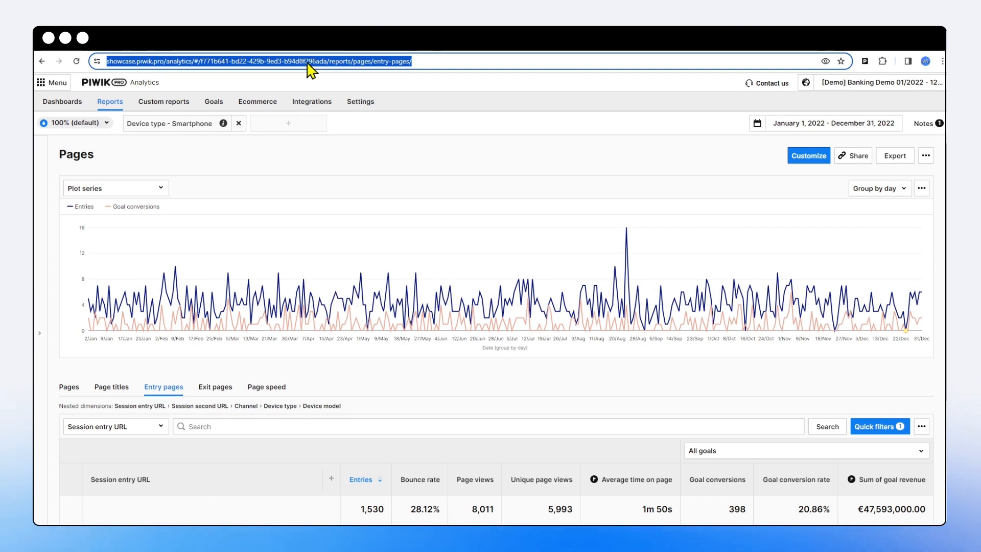
click(76, 62)
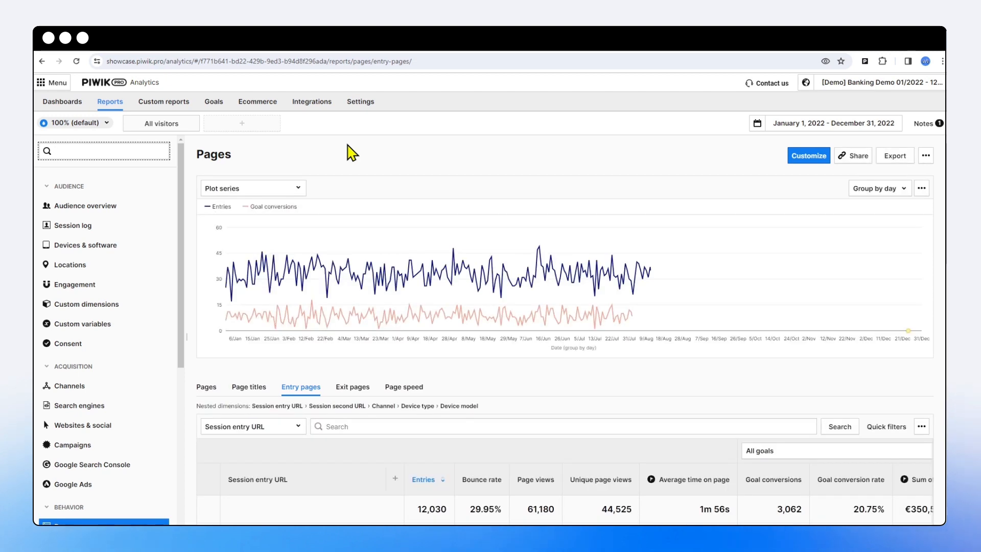
click(188, 340)
scroll(362, 317, down, 4)
scroll(362, 318, down, 2)
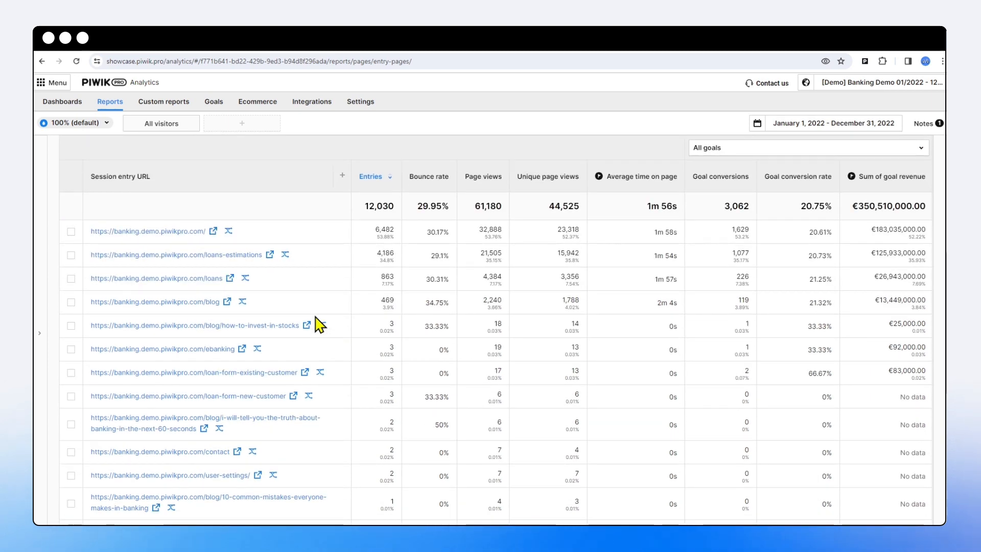
scroll(319, 325, up, 5)
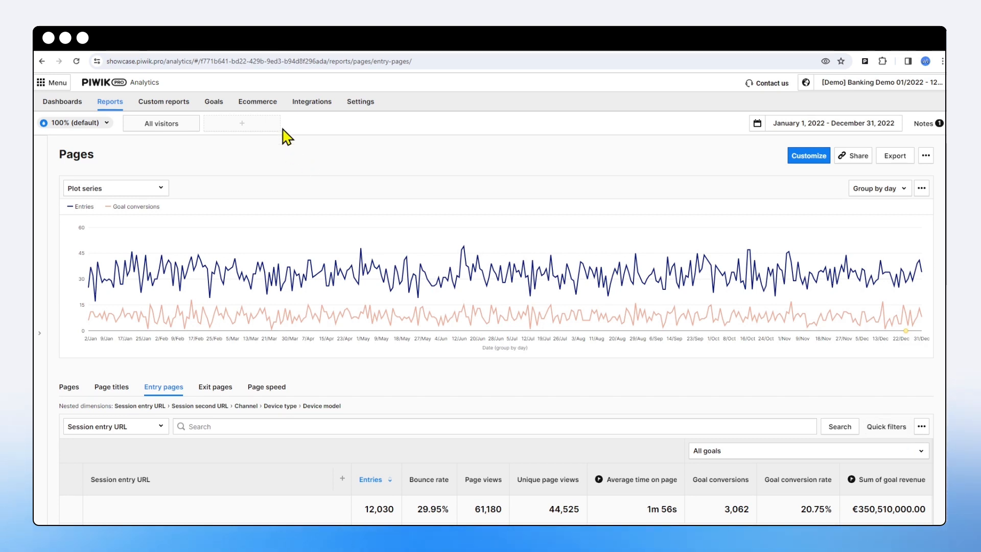
Open the report through the copied share link and review its Smartphone segment, quick filter and table rows
key(ctrl+l)
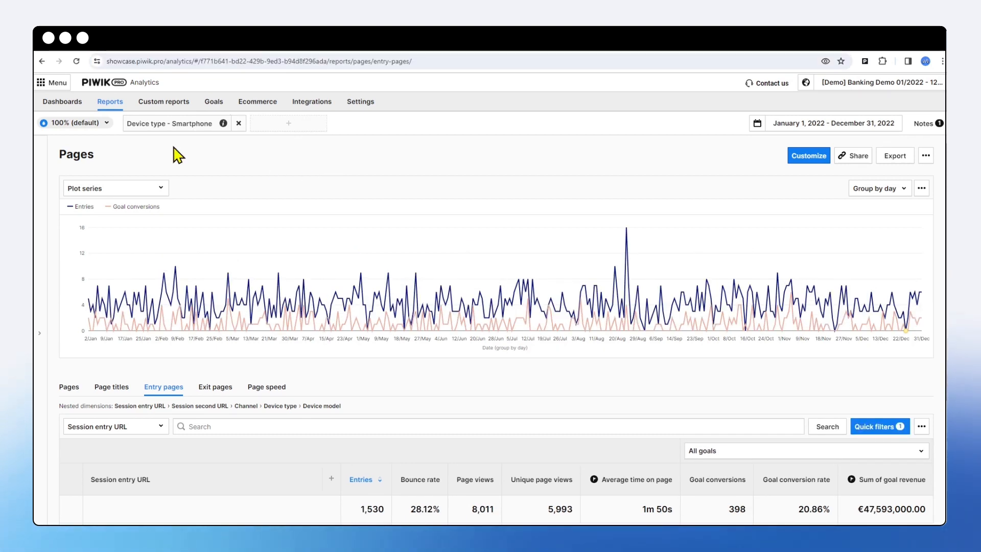
scroll(640, 350, down, 2)
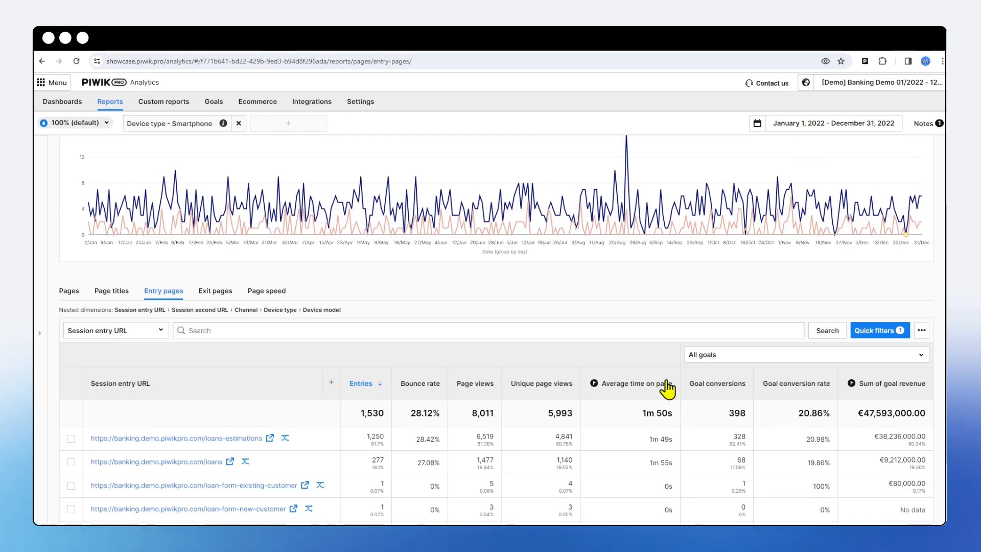
scroll(667, 390, down, 2)
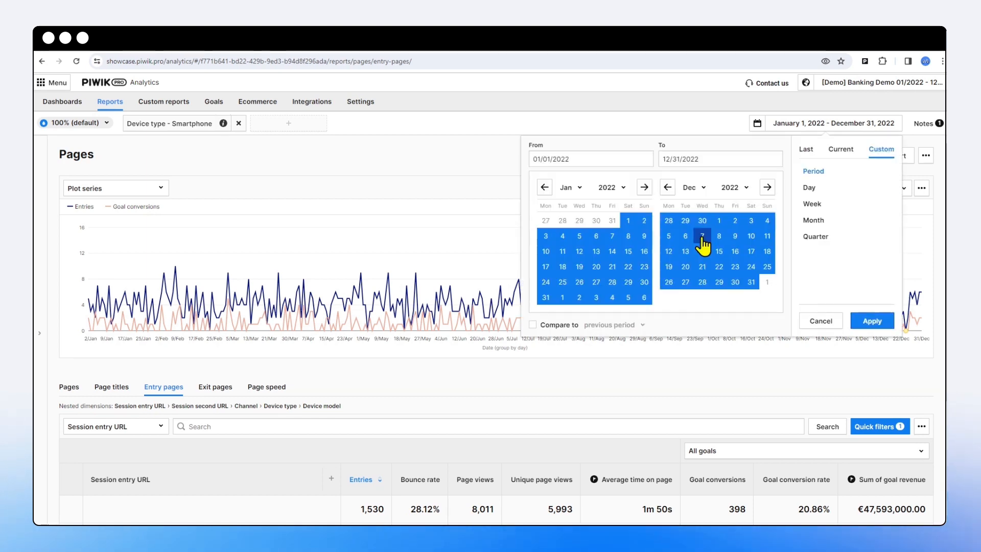
Set the report's custom date range to the week of January 10 to January 16, 2022
click(670, 221)
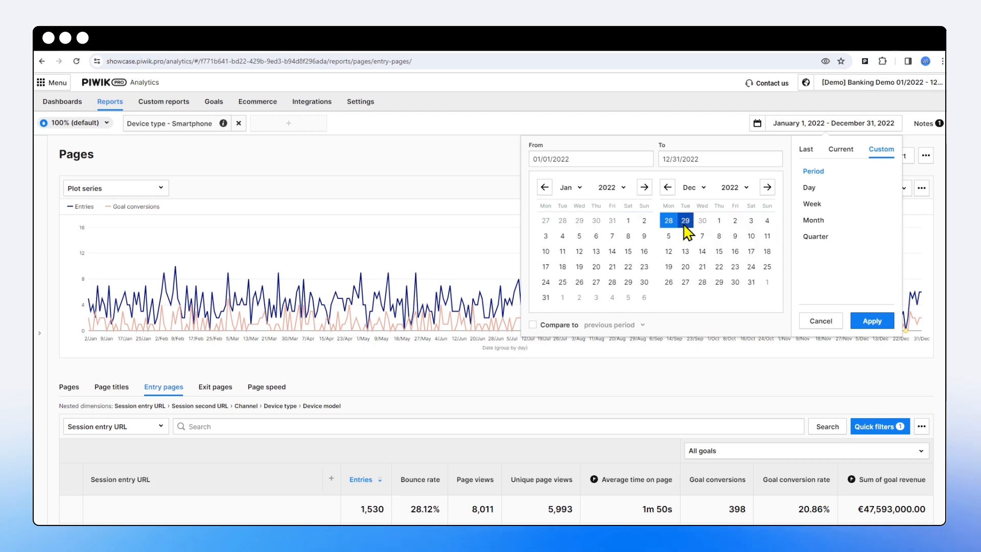
click(818, 204)
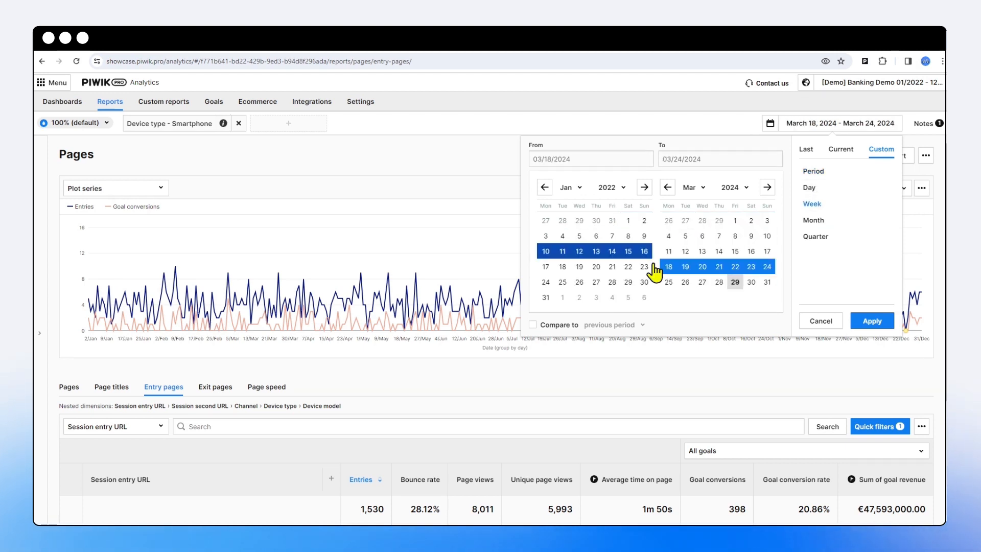
click(872, 321)
Reopen the report through the copied share link to restore its shared view and date range
click(294, 61)
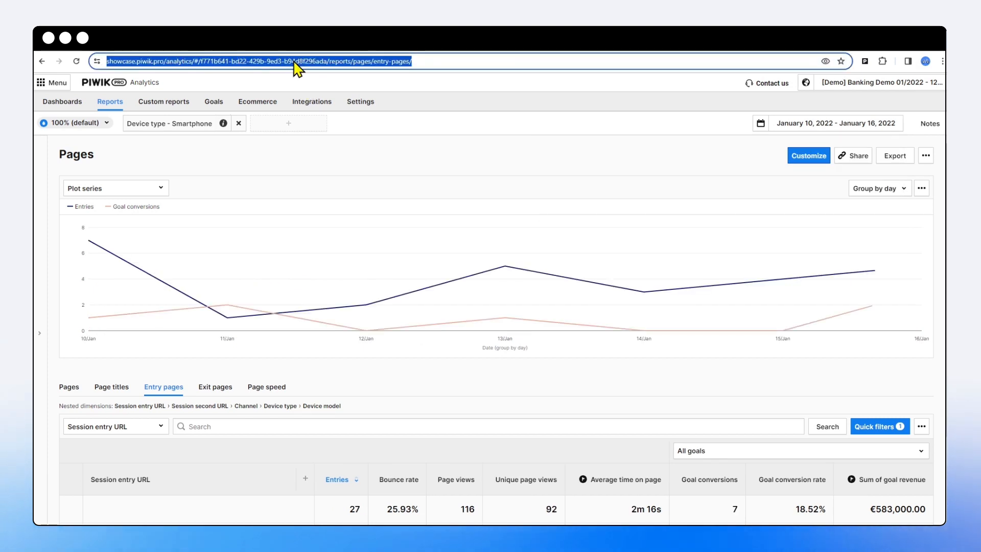
key(ctrl+v)
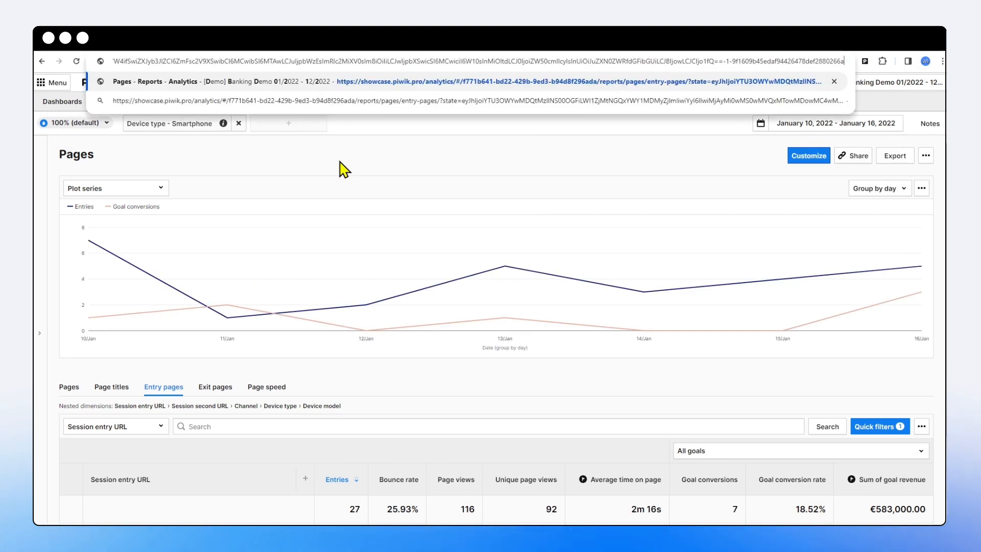
key(Return)
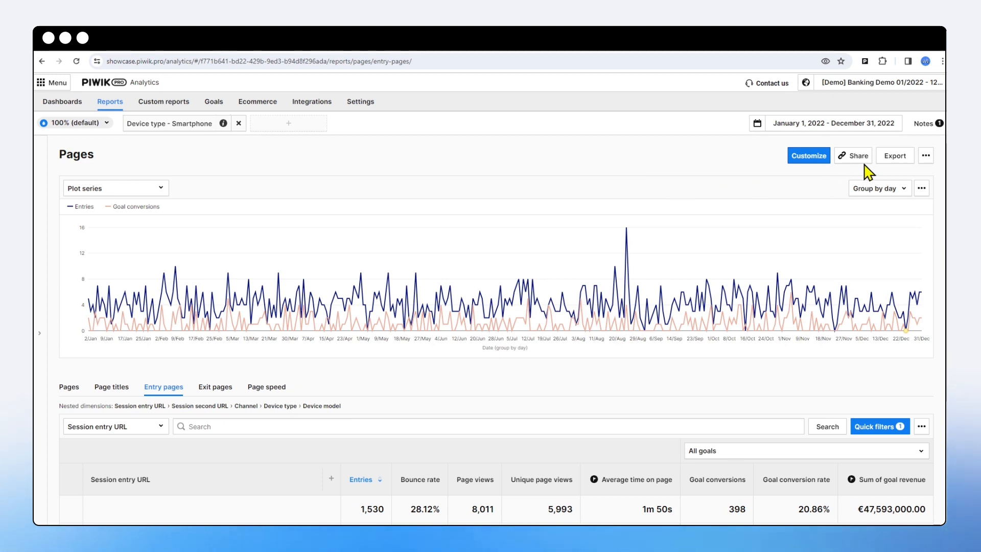
Review the table data export settings without exporting, and check the report's options for saving as PDF and creating scheduled reports
click(892, 163)
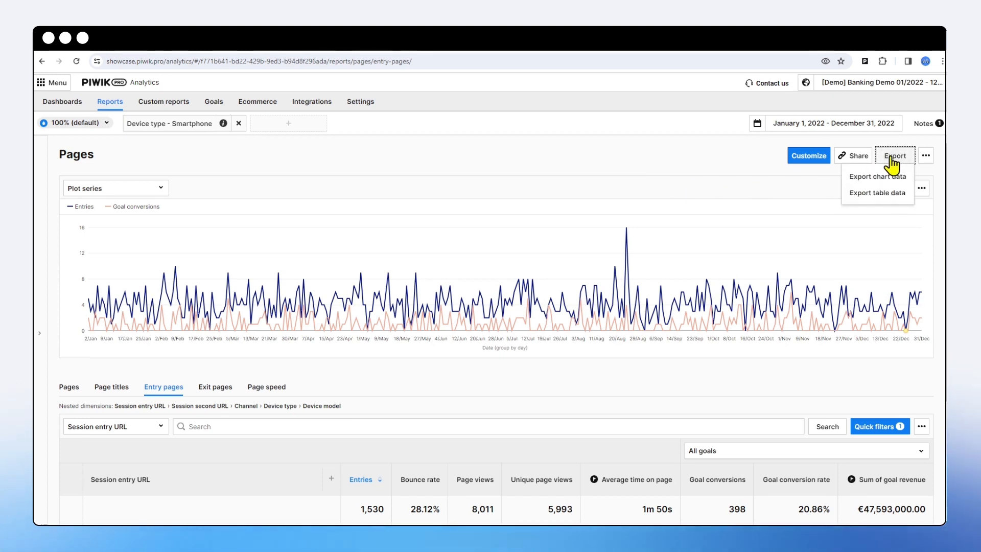
click(875, 194)
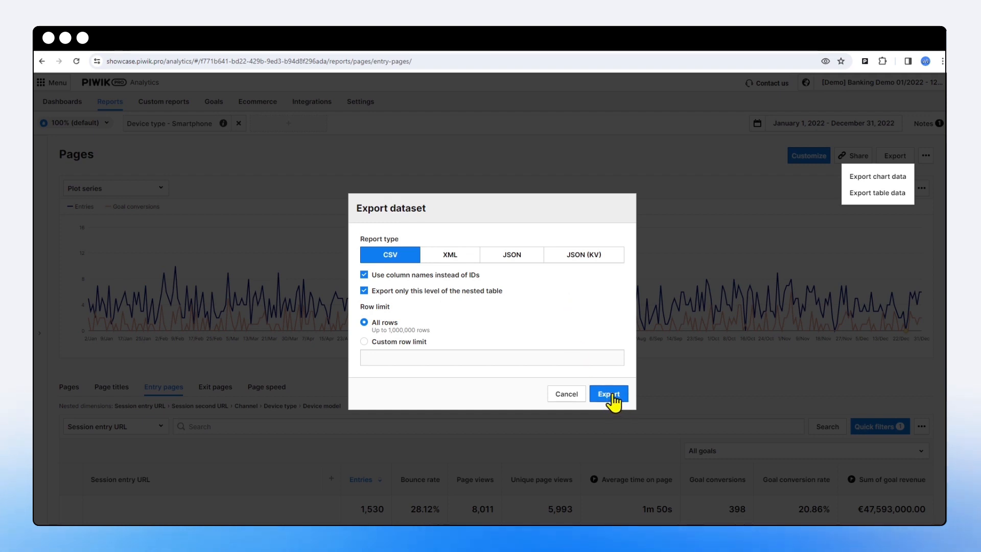
click(567, 394)
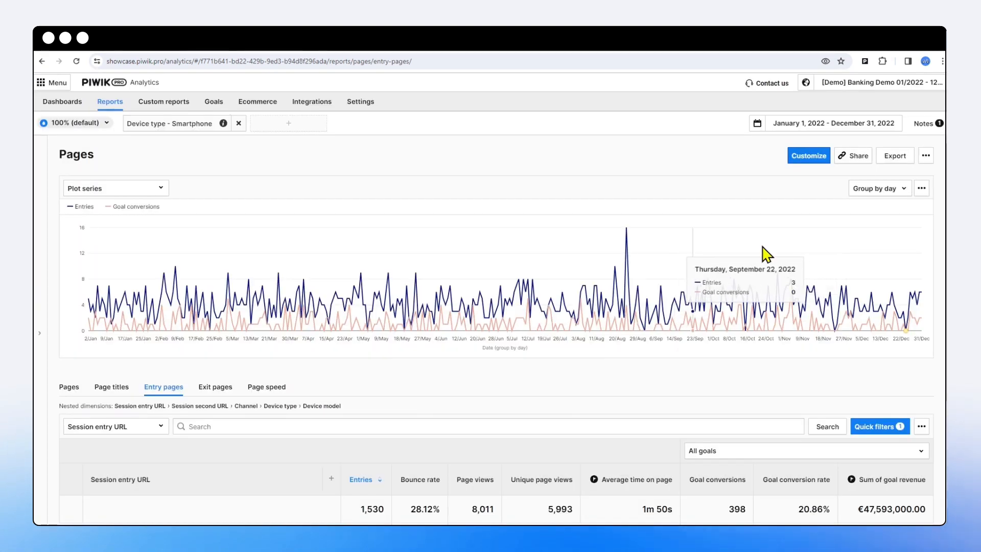
click(926, 156)
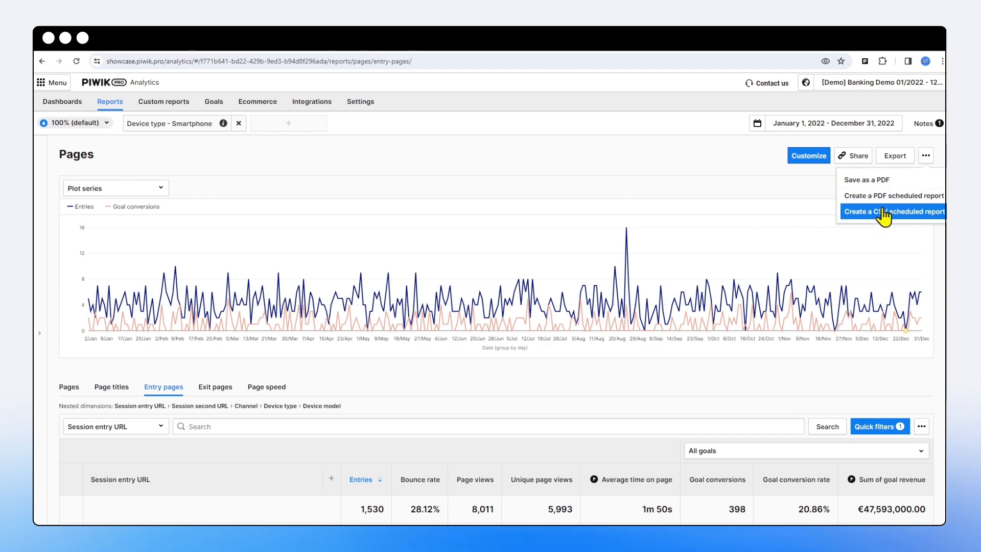
click(804, 182)
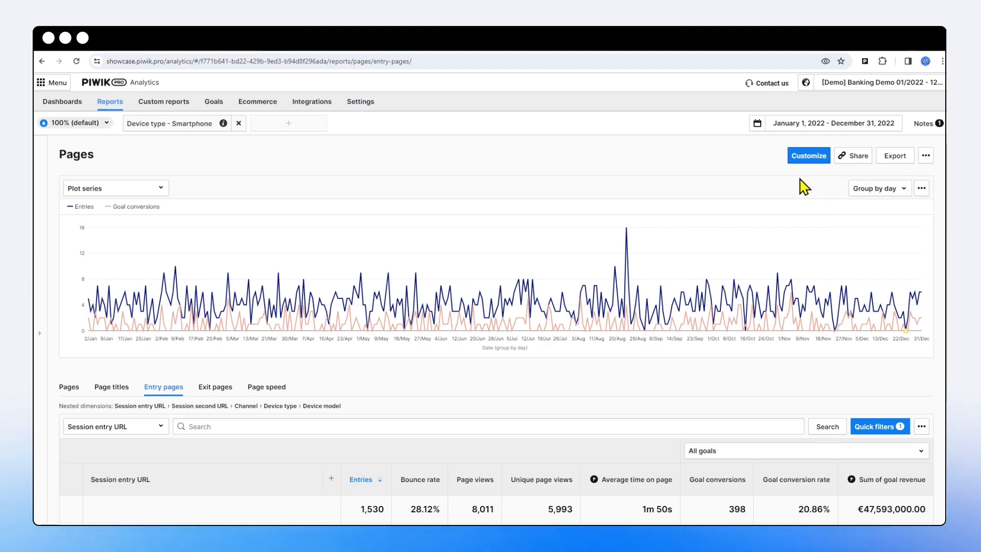
Review the report's notes and the date, text and visibility fields of a new note, cancel it and close the notes
click(923, 124)
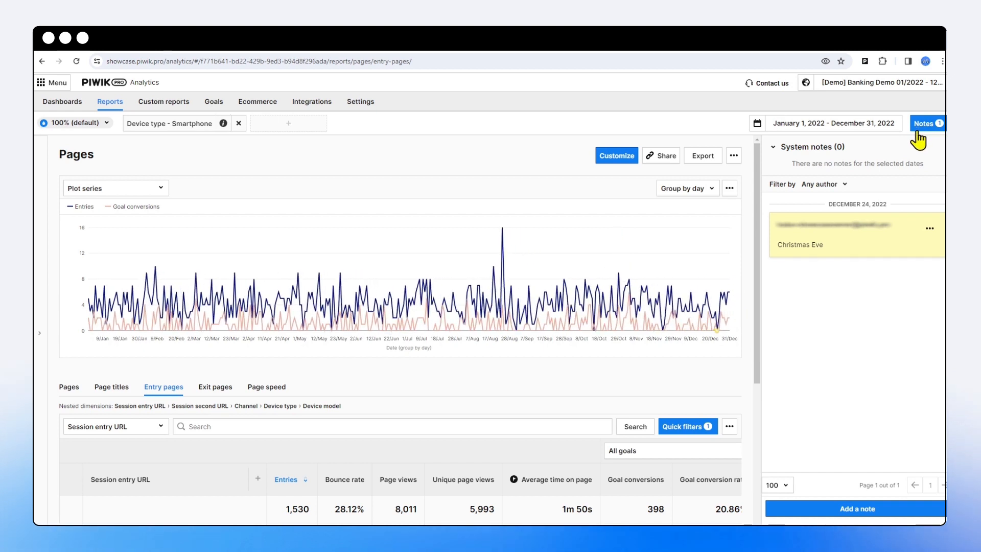
click(856, 508)
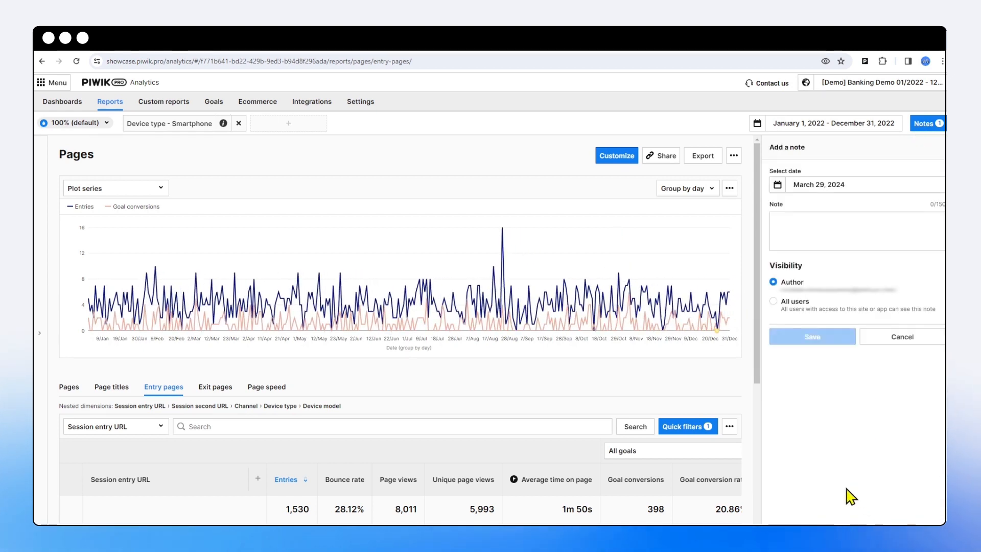
click(846, 187)
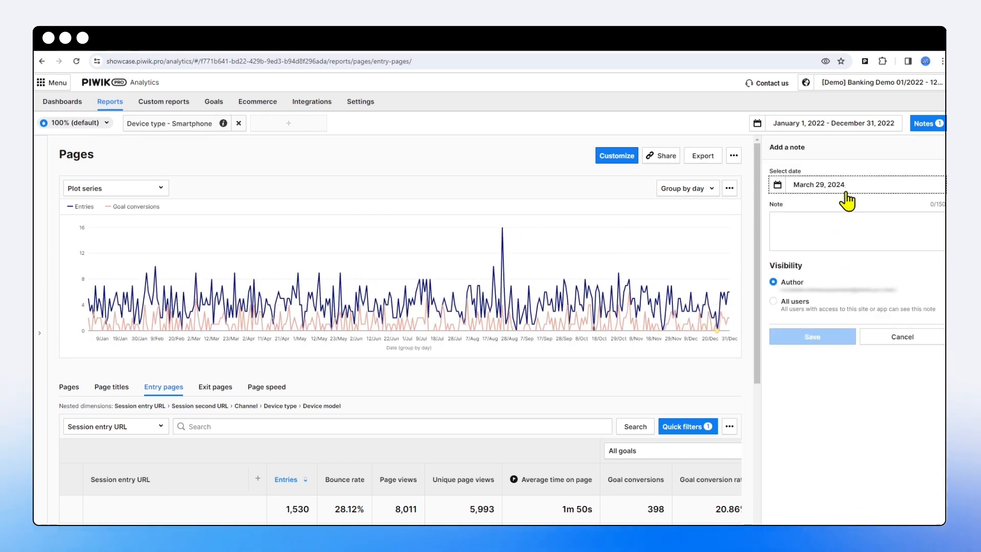
click(781, 235)
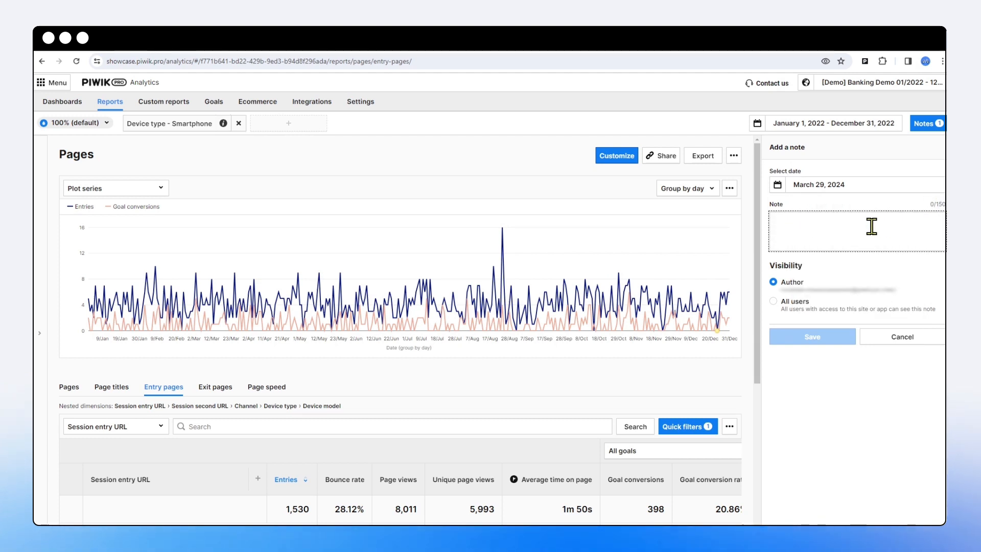
click(898, 336)
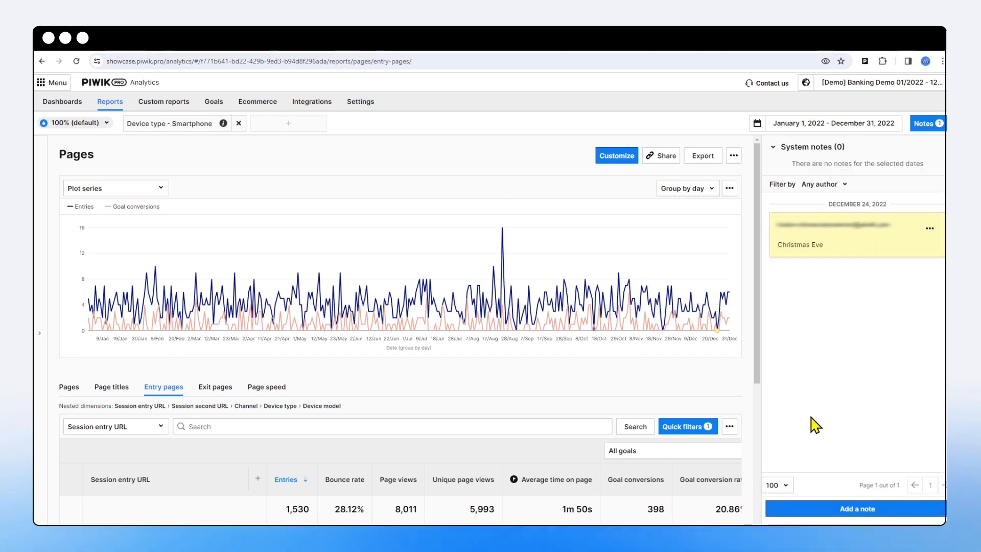
click(926, 123)
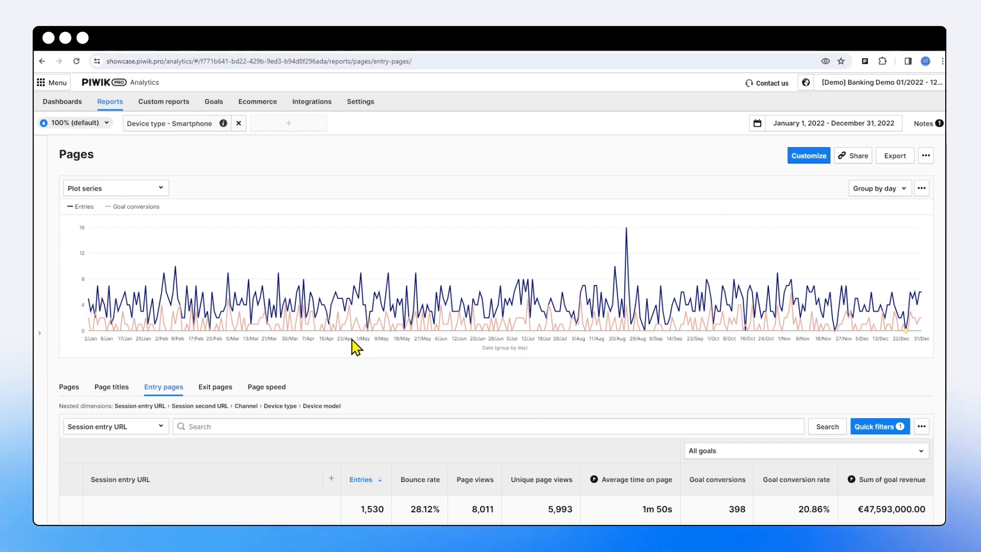
Group the chart by month, view the December 2022 note from its chart marker, and close the notes
mouse_move(353, 335)
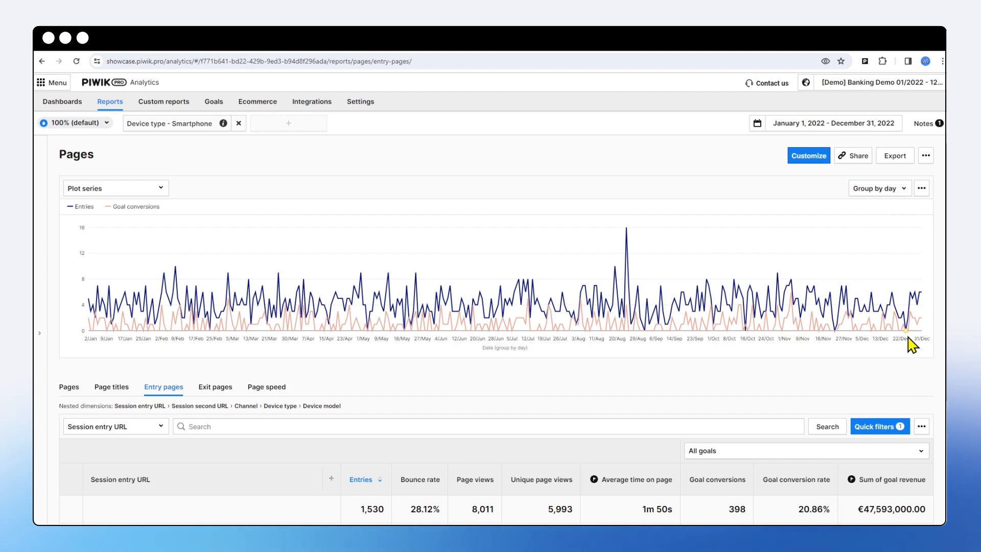
click(882, 193)
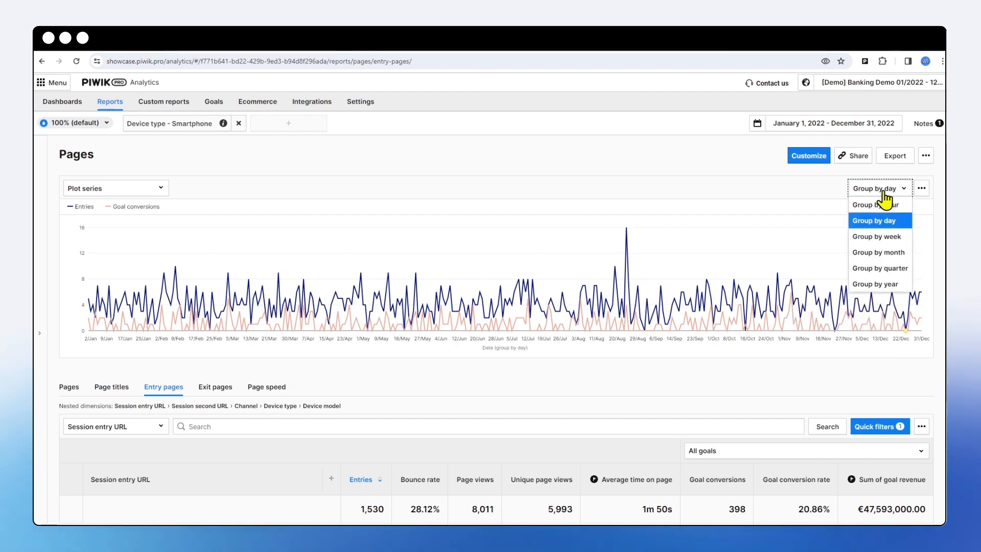
click(883, 253)
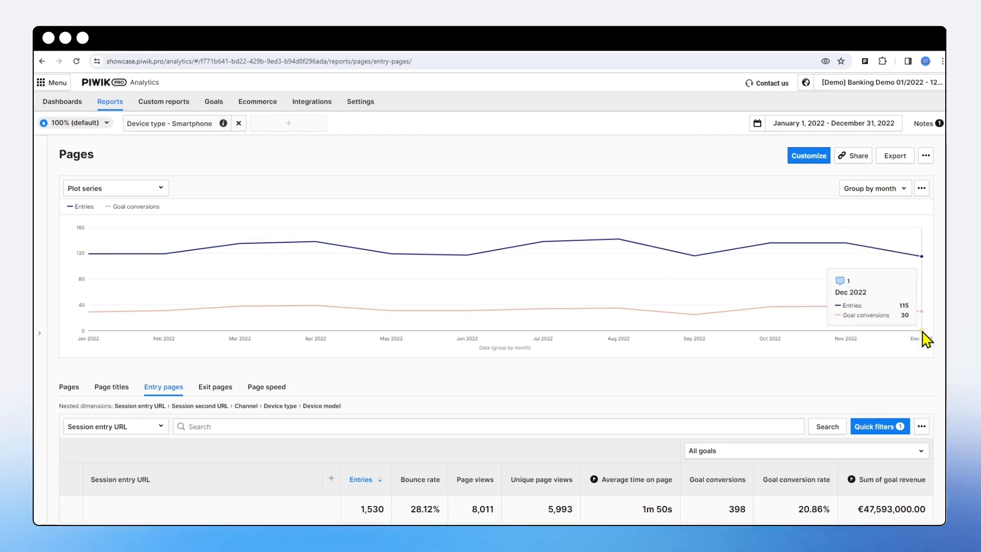
click(924, 331)
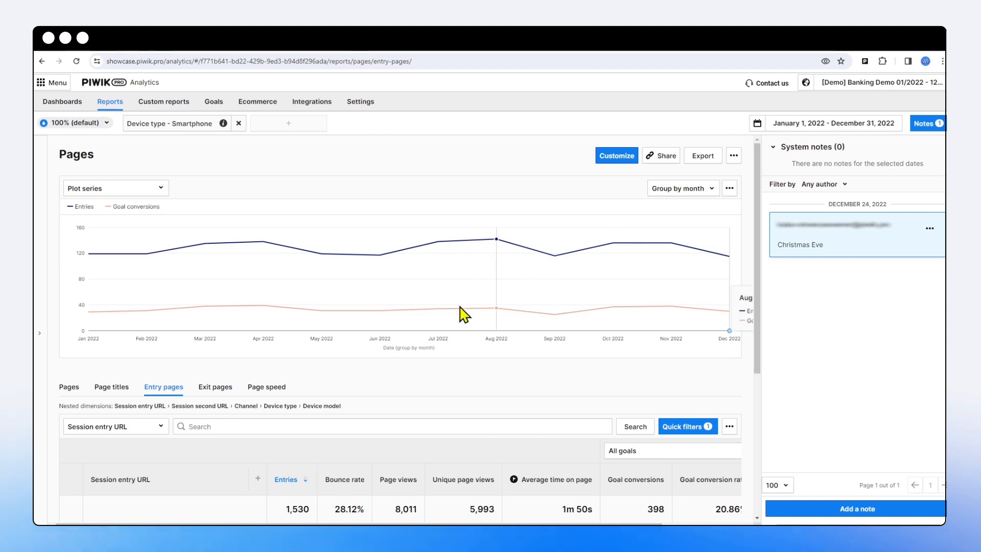
click(925, 124)
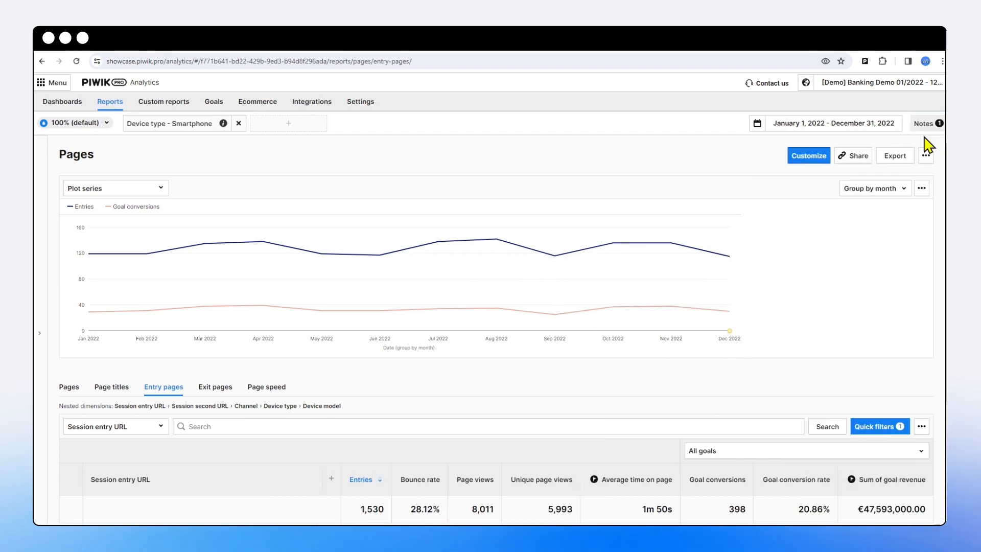
Examine the chart's save options and its API call definition, including the query's date range, columns and filters, and close the definition
click(921, 189)
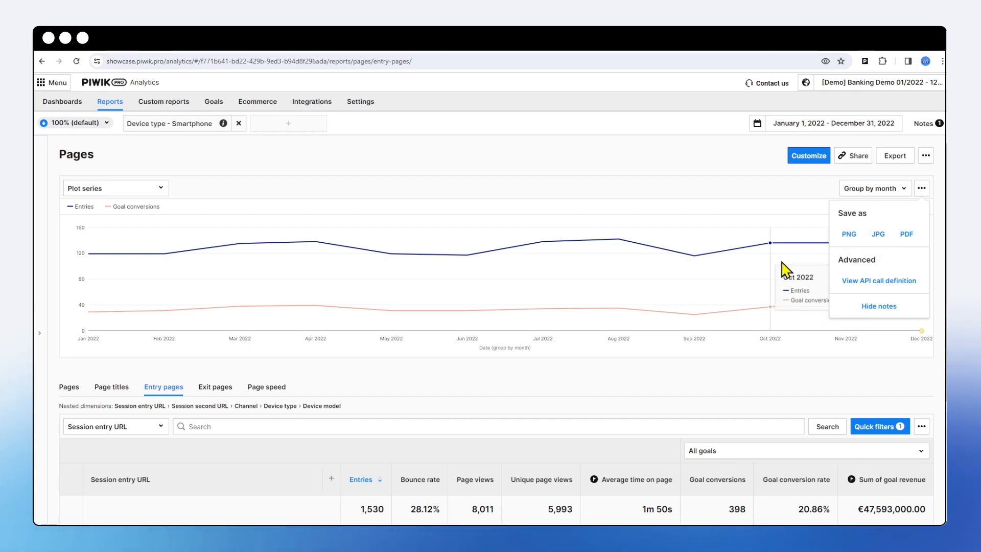
click(875, 282)
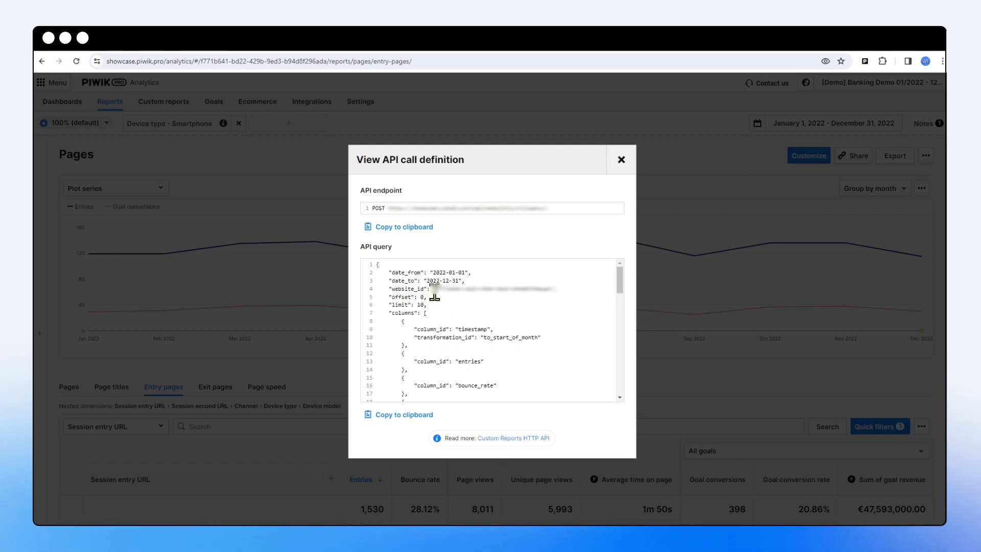
mouse_move(447, 272)
mouse_down()
mouse_move(458, 274)
mouse_move(453, 283)
mouse_up()
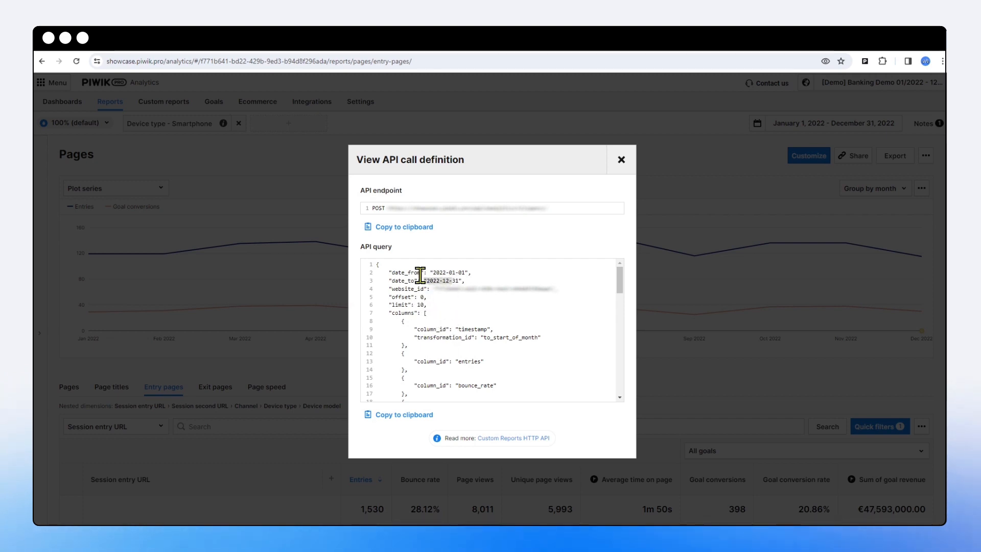
scroll(467, 327, down, 10)
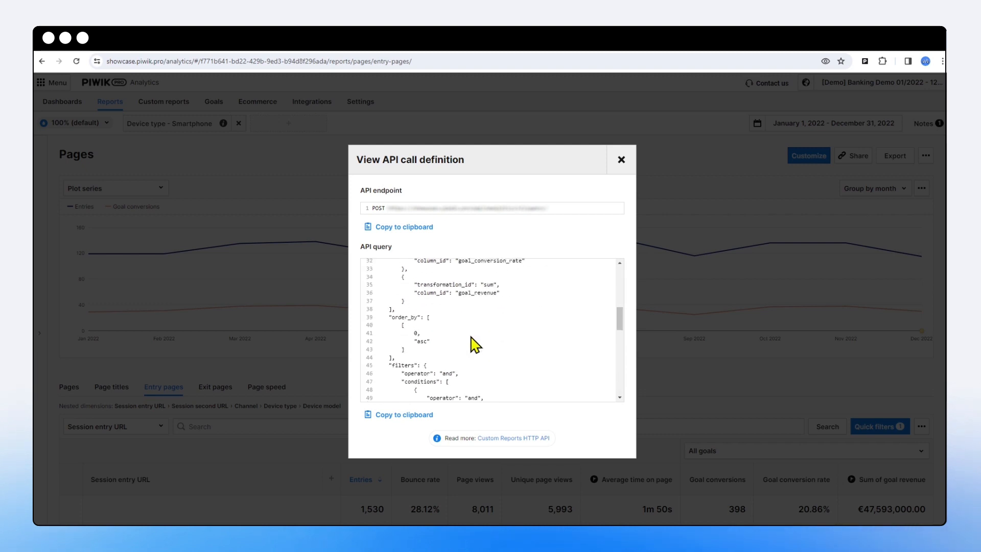
scroll(483, 352, up, 10)
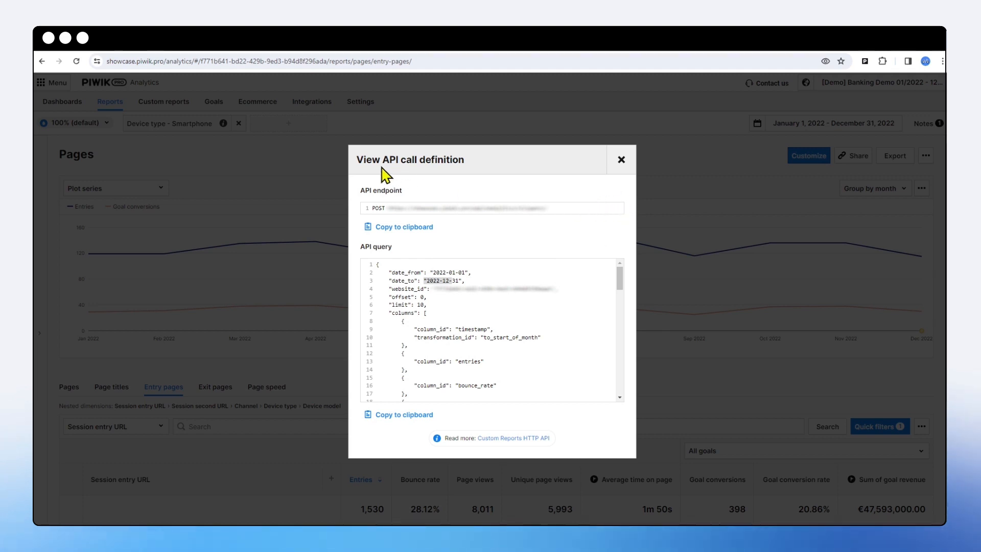
click(622, 160)
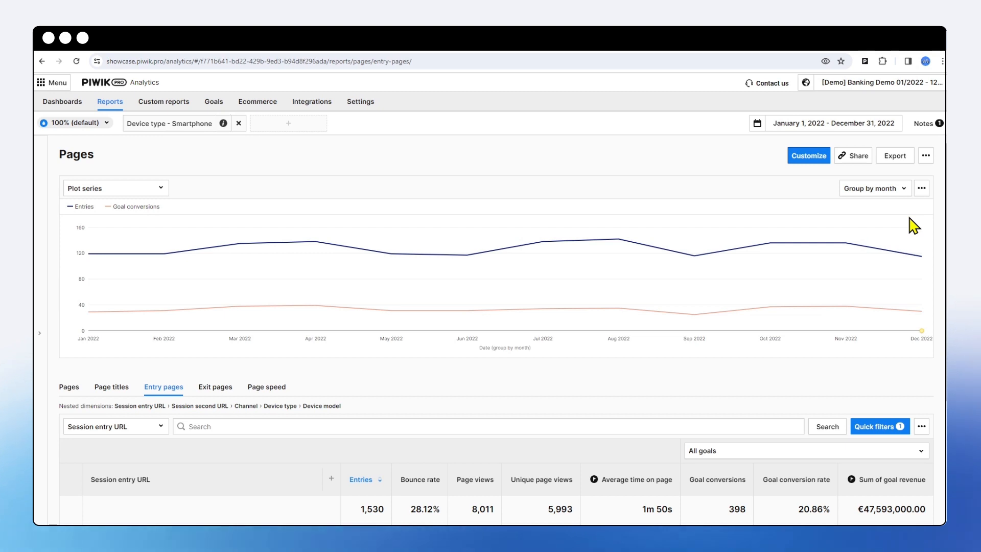
Hide the notes on the chart and show them again
click(921, 188)
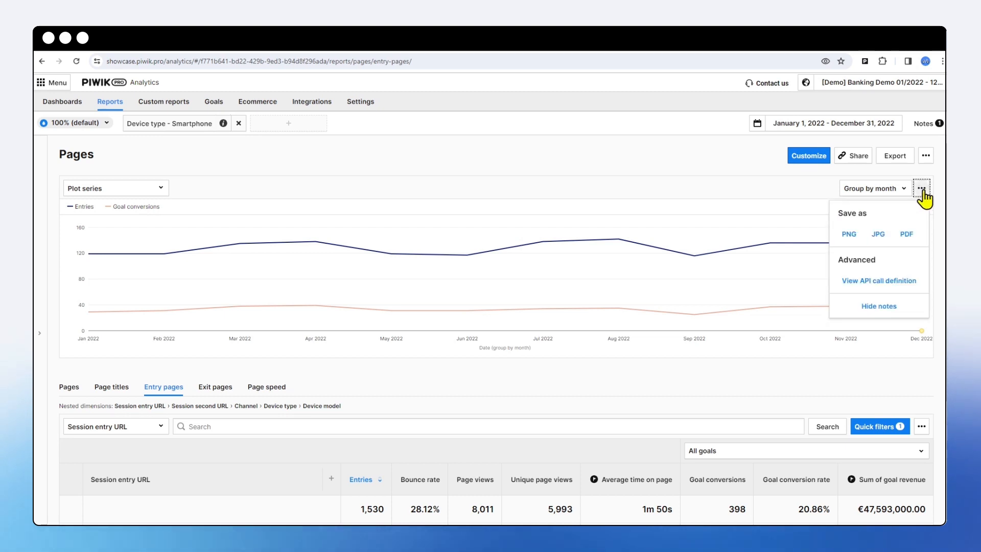
click(889, 306)
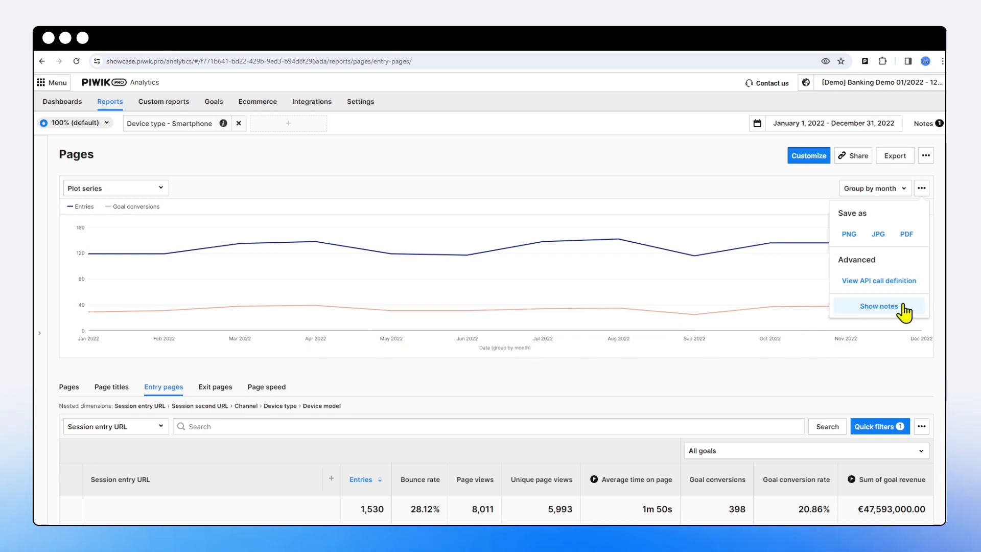
click(868, 307)
click(888, 359)
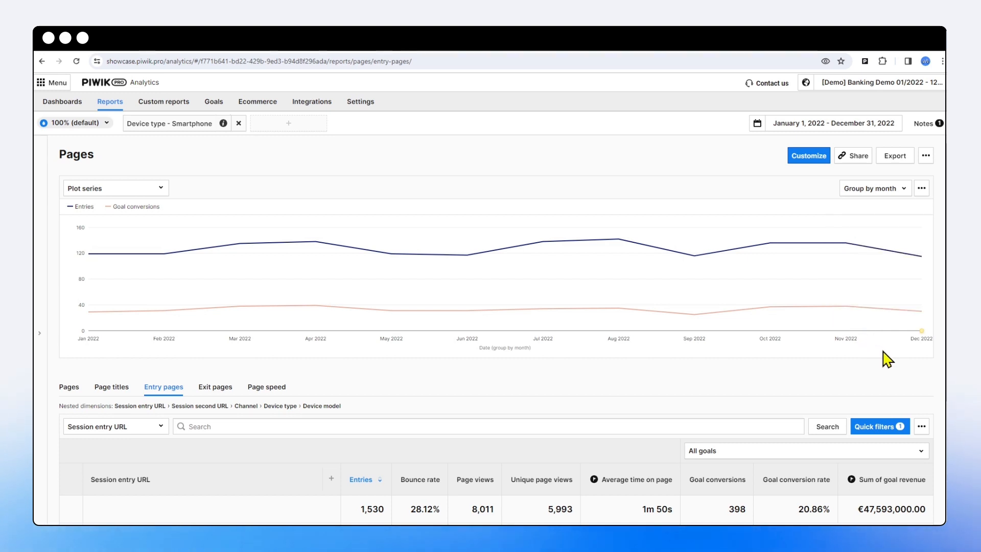
Review the entry pages table's save options and its API call definition, and close the definition
scroll(886, 327, down, 1)
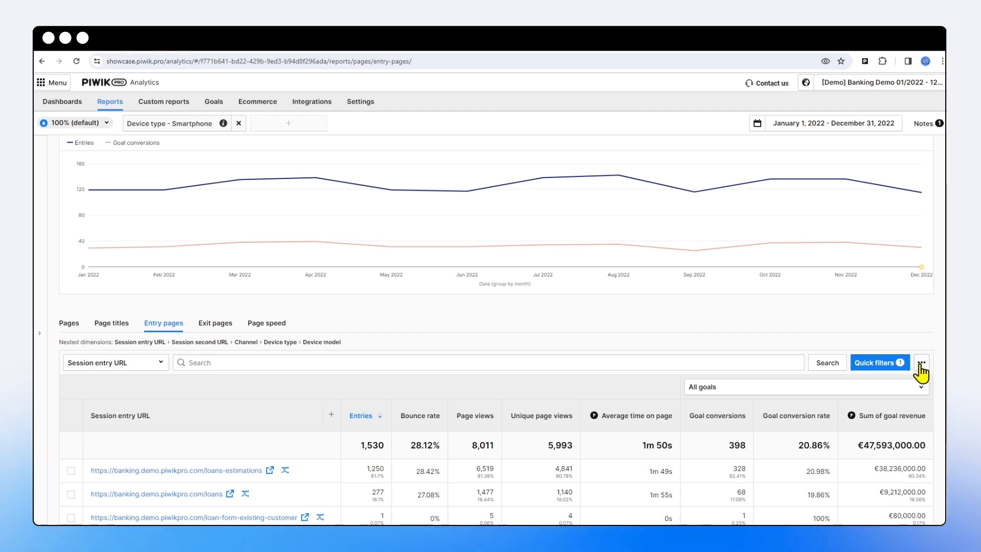
scroll(920, 371, down, 2)
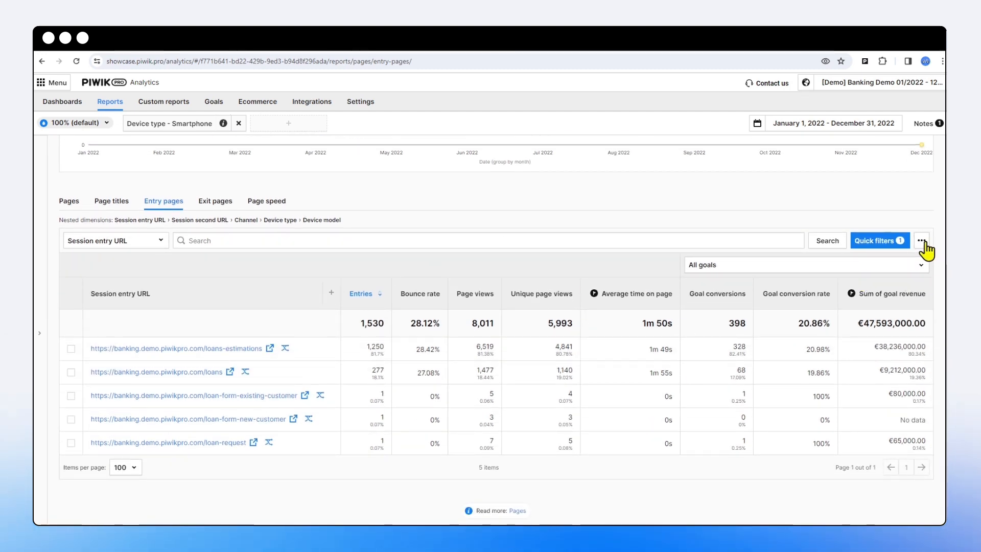
click(923, 241)
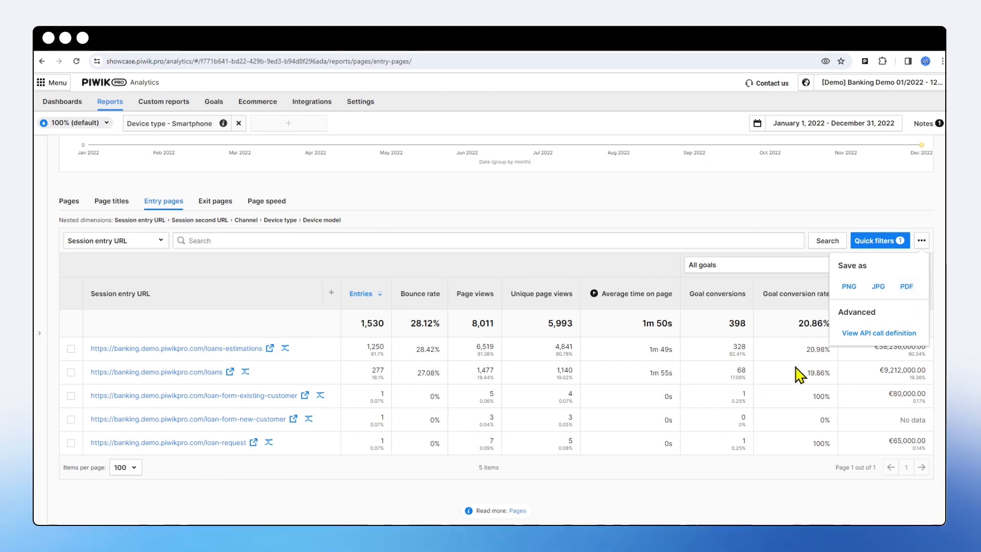
click(862, 335)
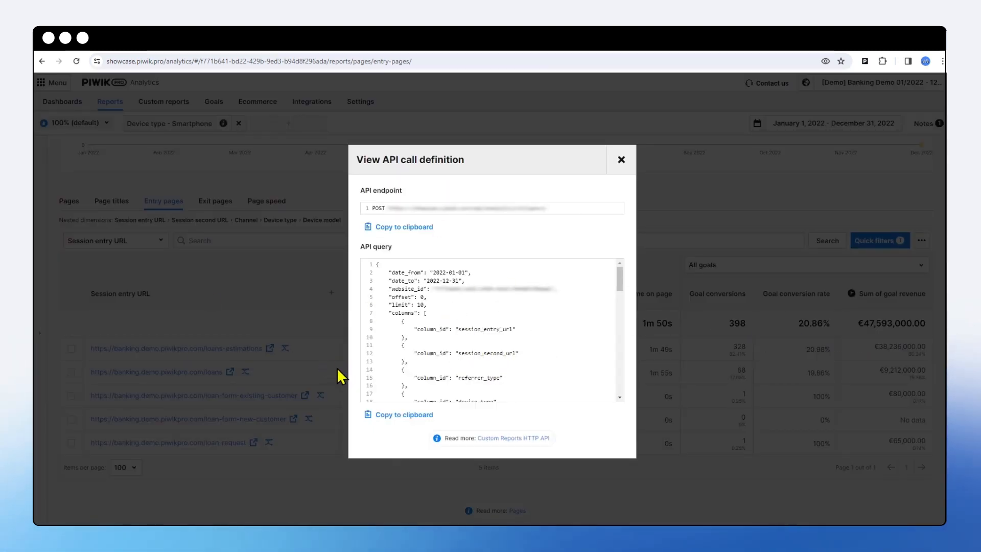
click(621, 162)
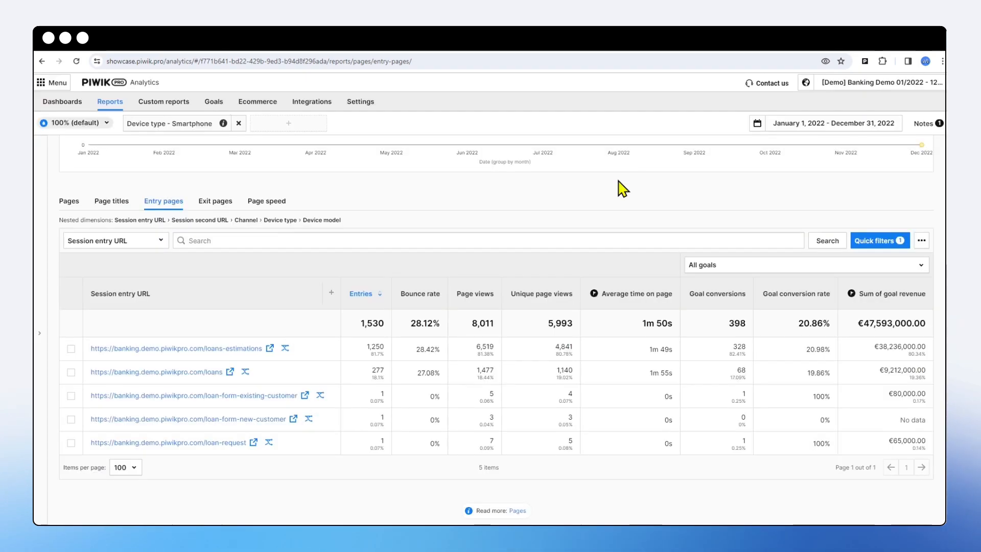